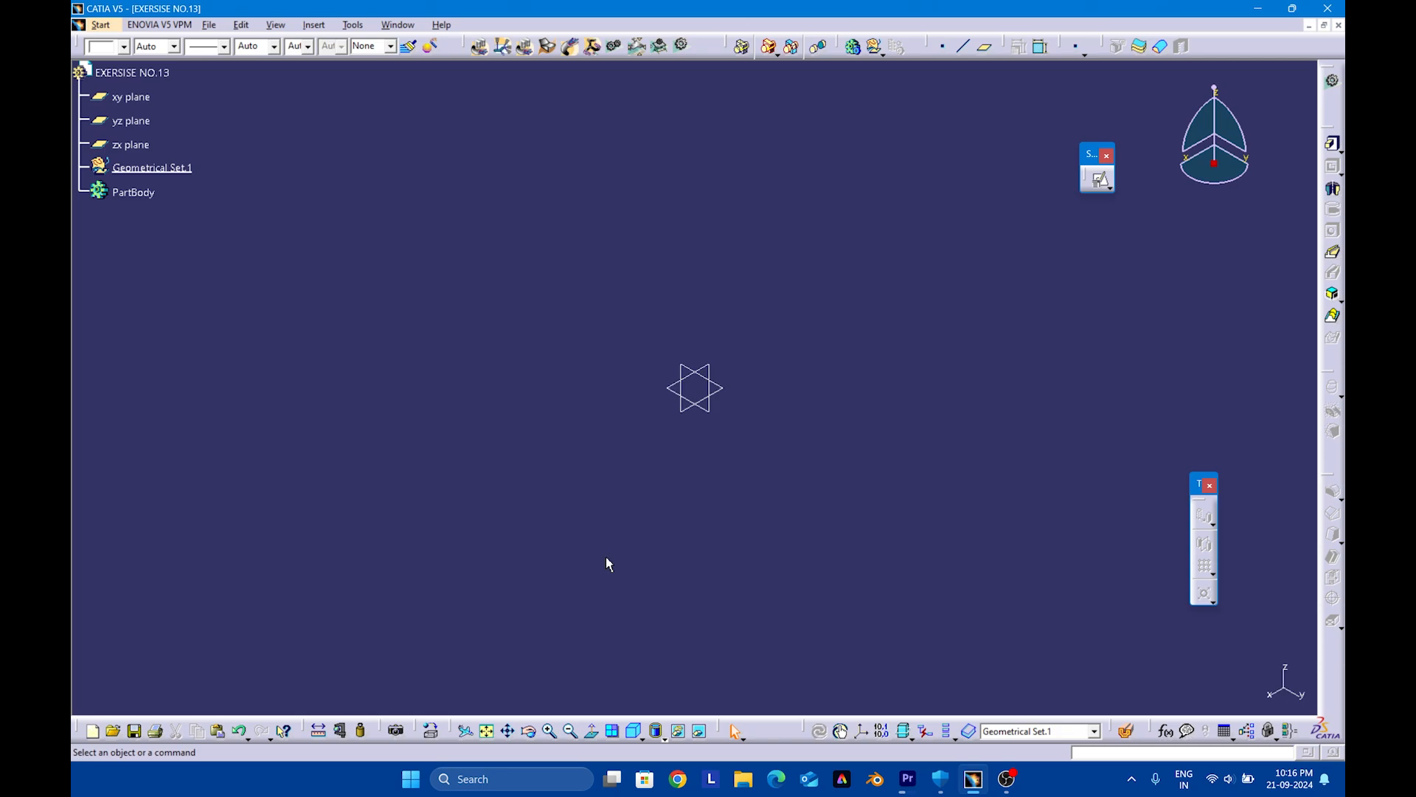
Create a positioned sketch on the yz plane with implicit origin and orientation
click(709, 413)
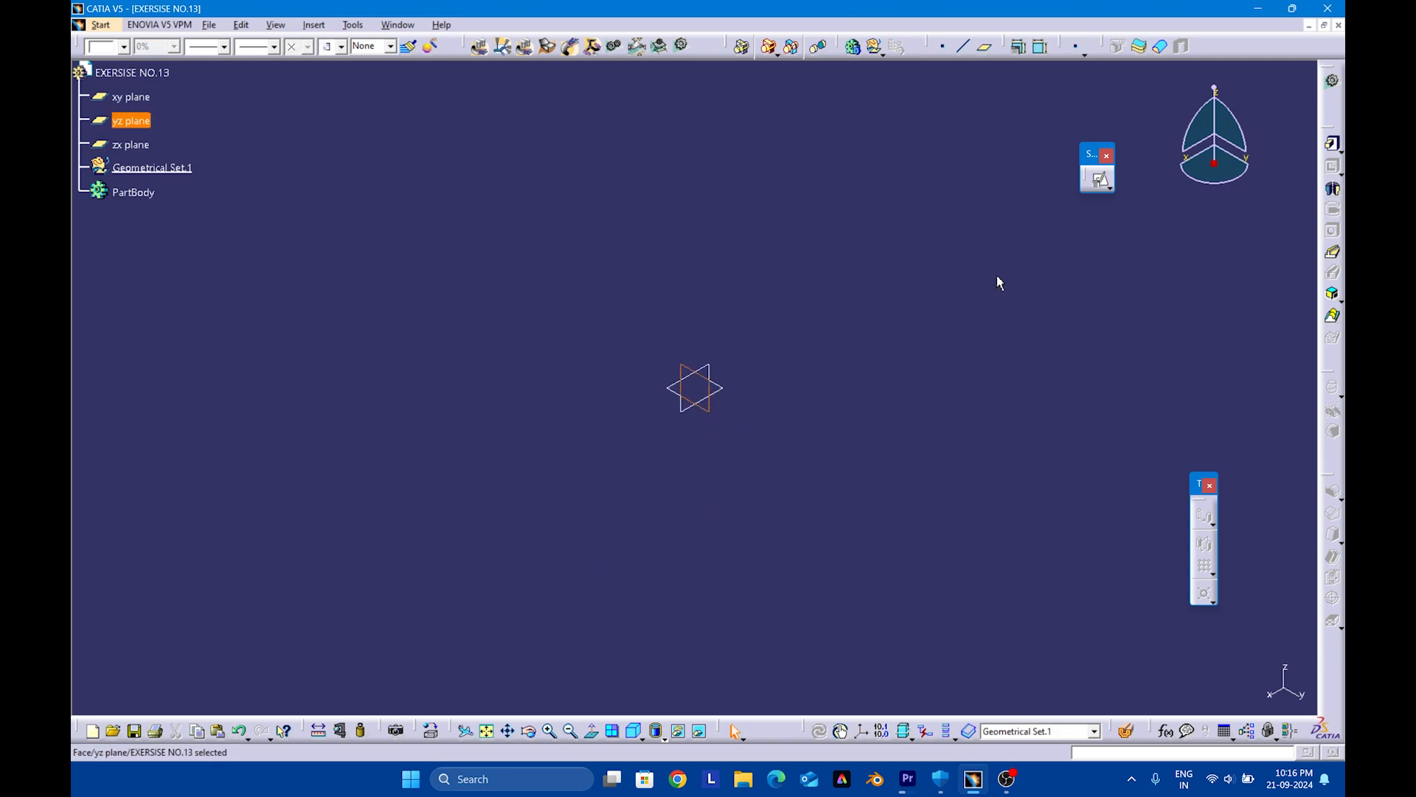
click(1101, 182)
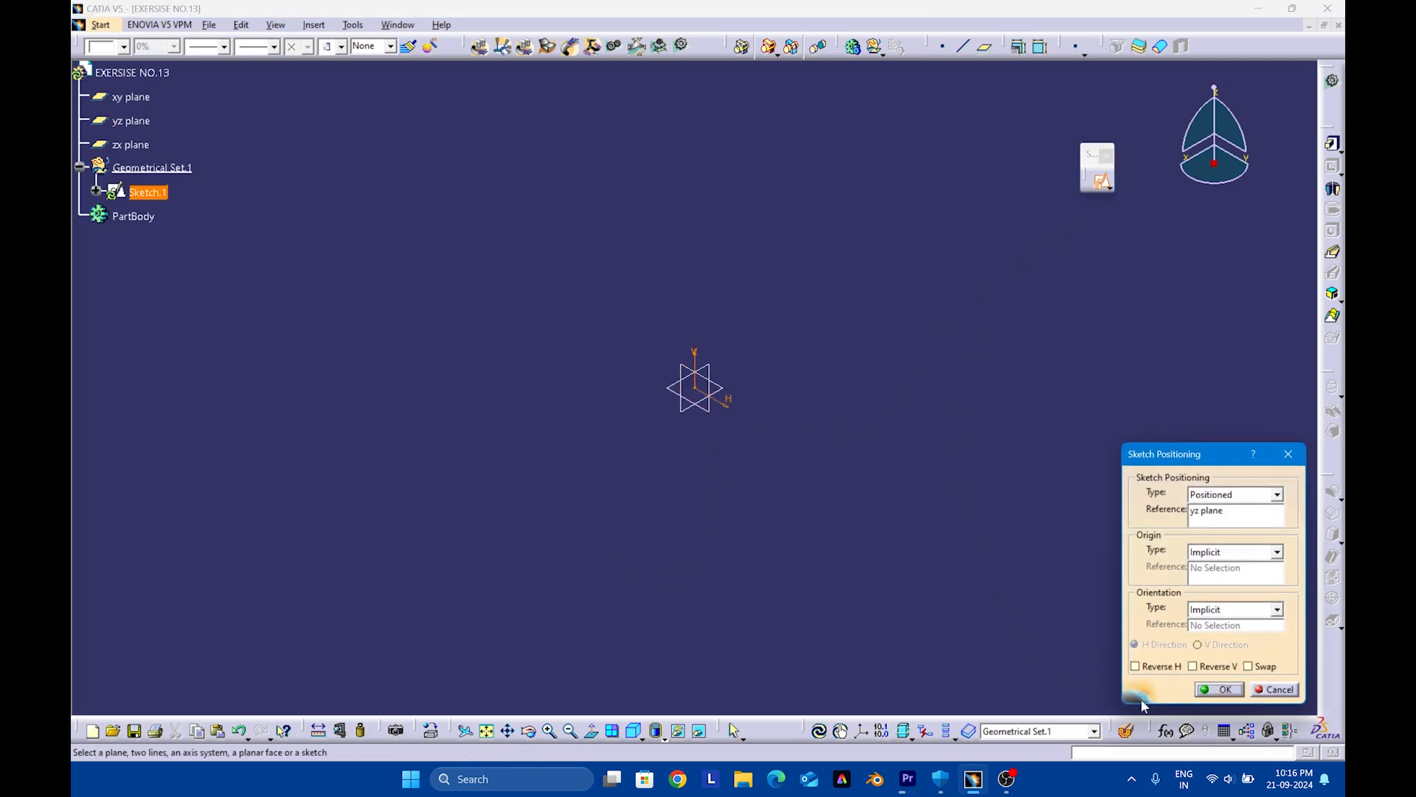
click(1227, 690)
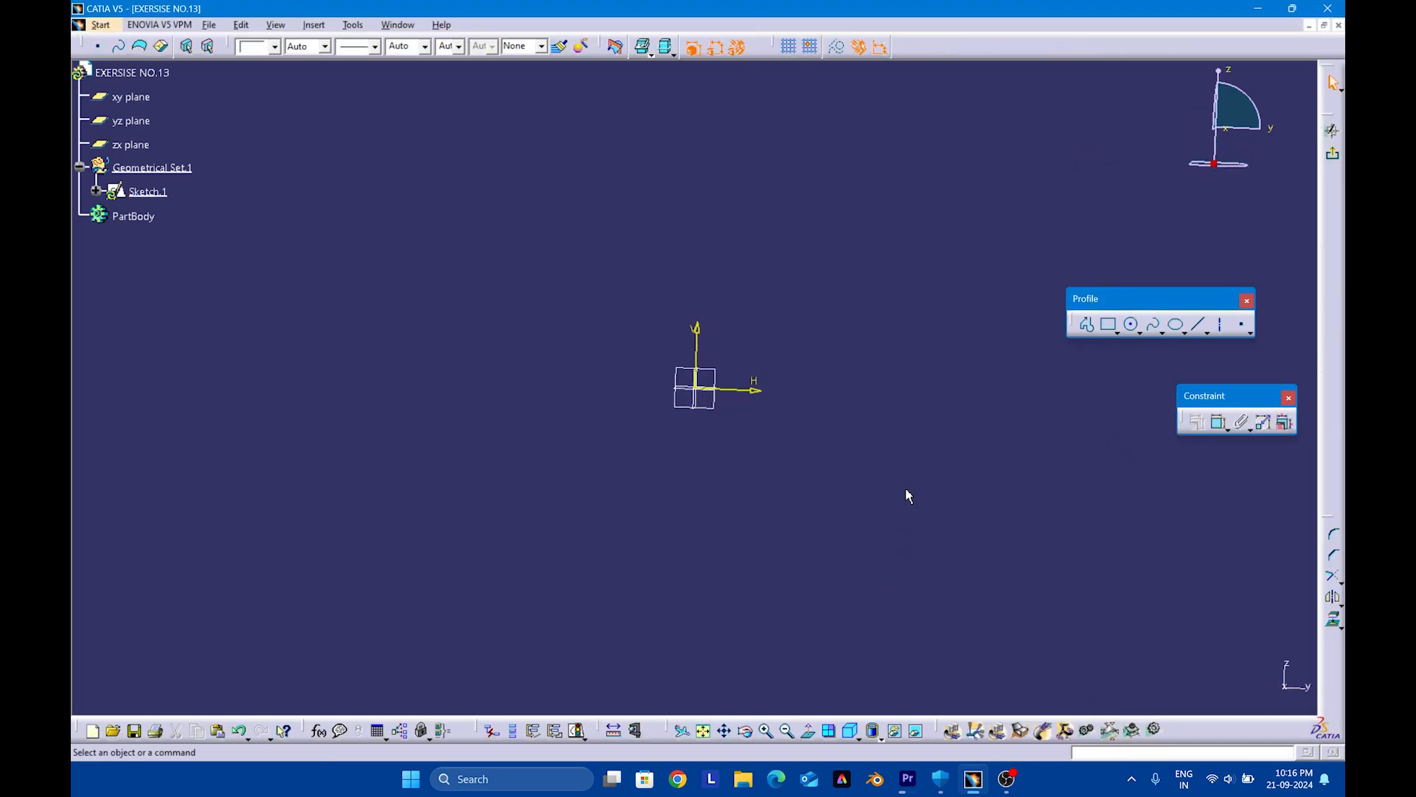
Sketch a closed L-shaped profile about 69 mm wide and 50 mm tall, with its bottom edge on the horizontal axis
click(1080, 330)
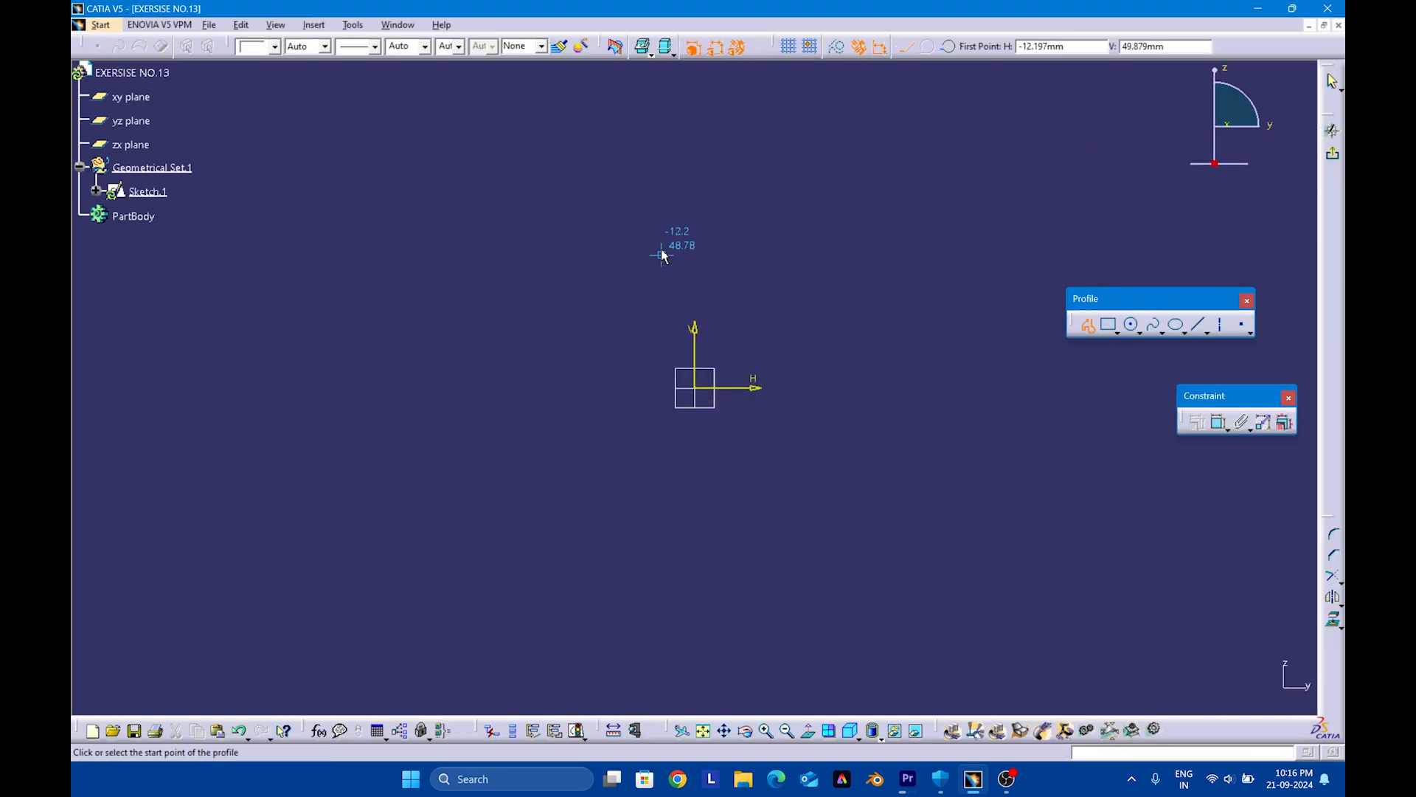
click(631, 251)
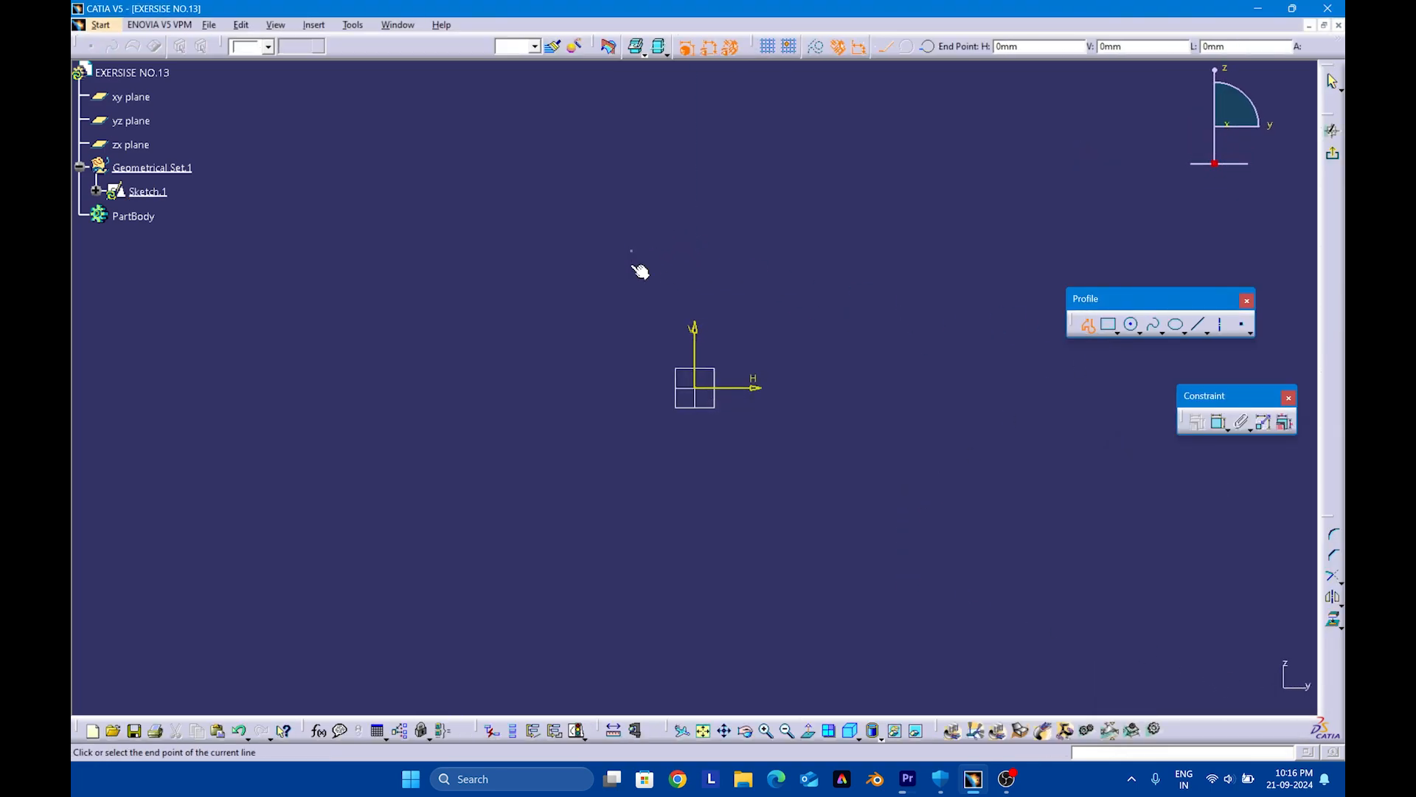
click(631, 385)
click(821, 387)
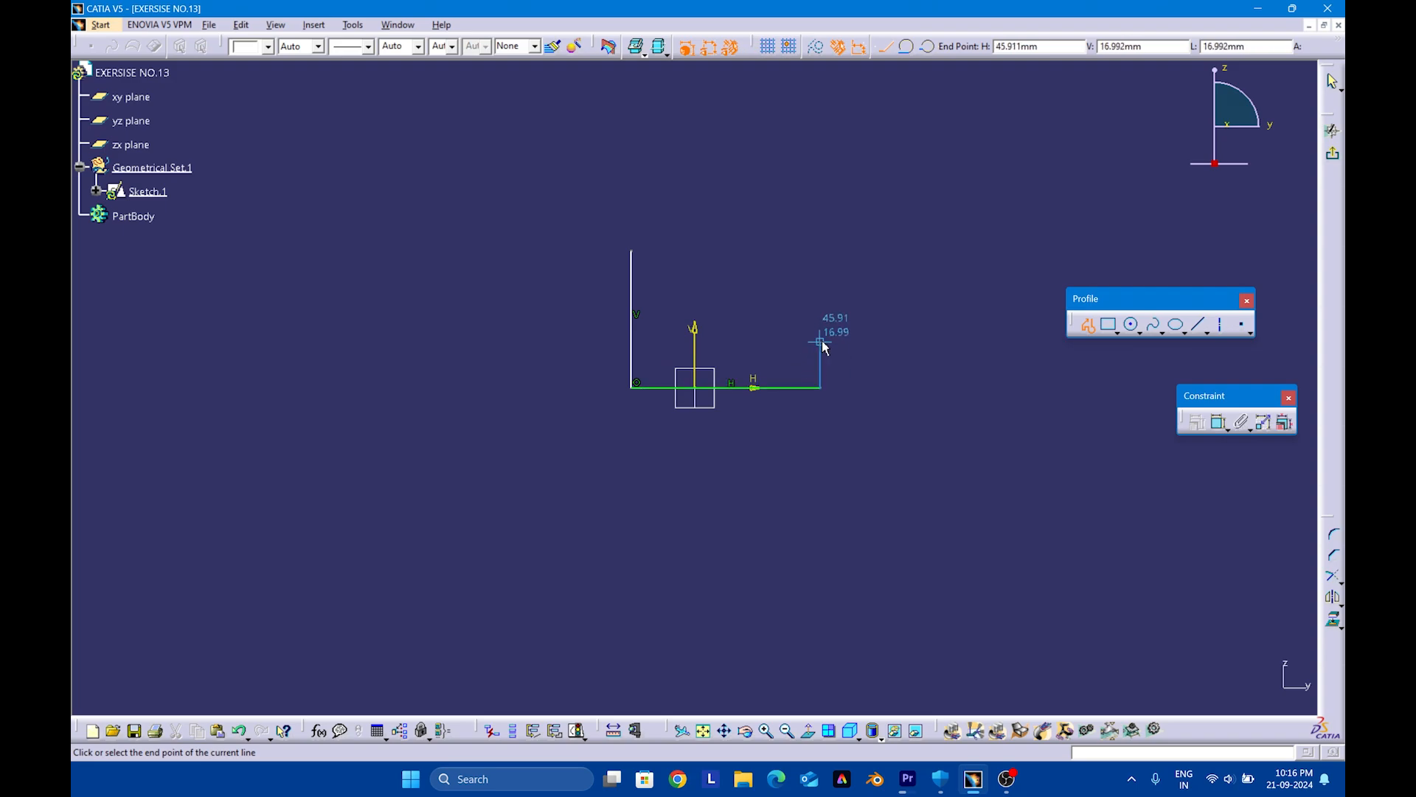
click(820, 341)
click(674, 341)
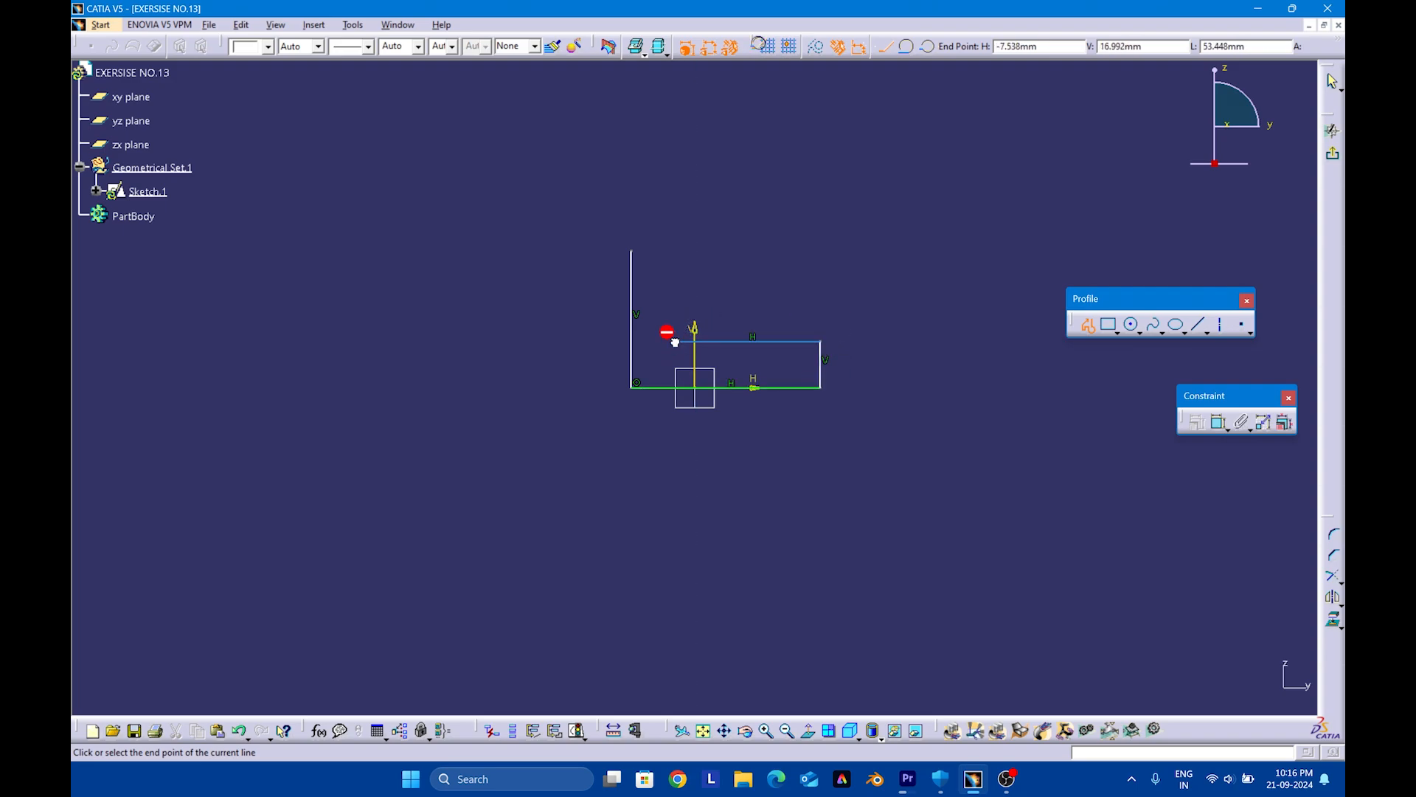
click(674, 251)
click(632, 252)
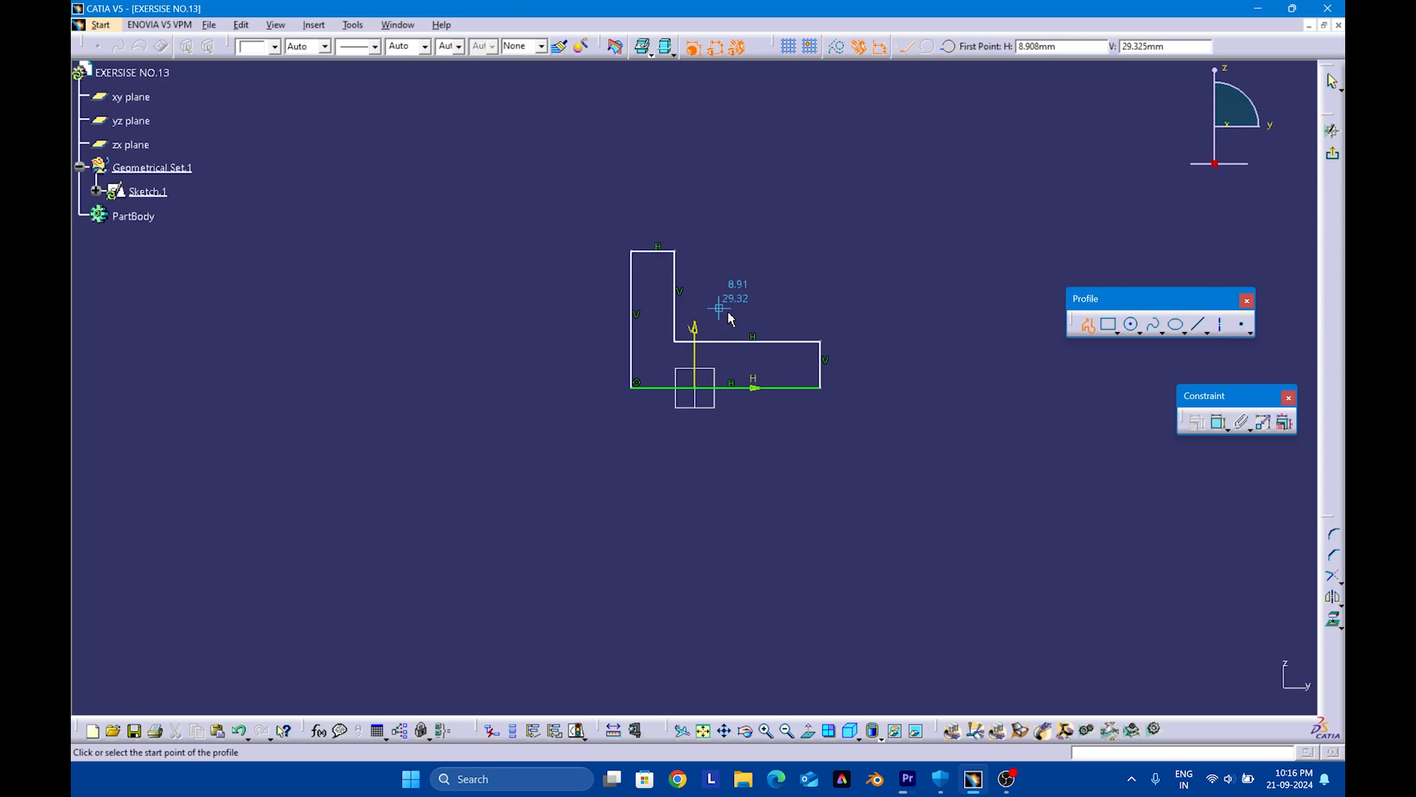
Dimension the L-profile's bottom edge and set its length to 60 mm
click(1219, 422)
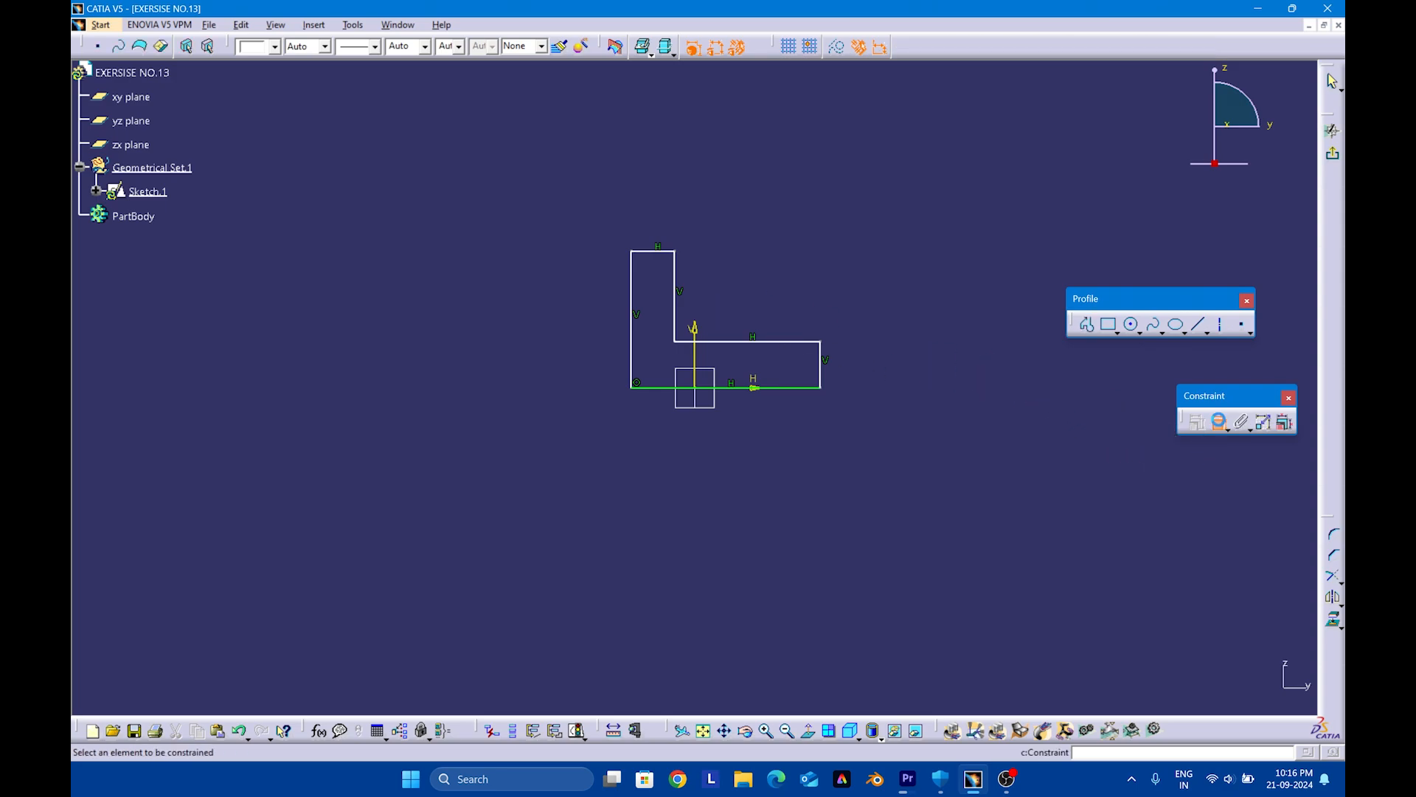
click(793, 389)
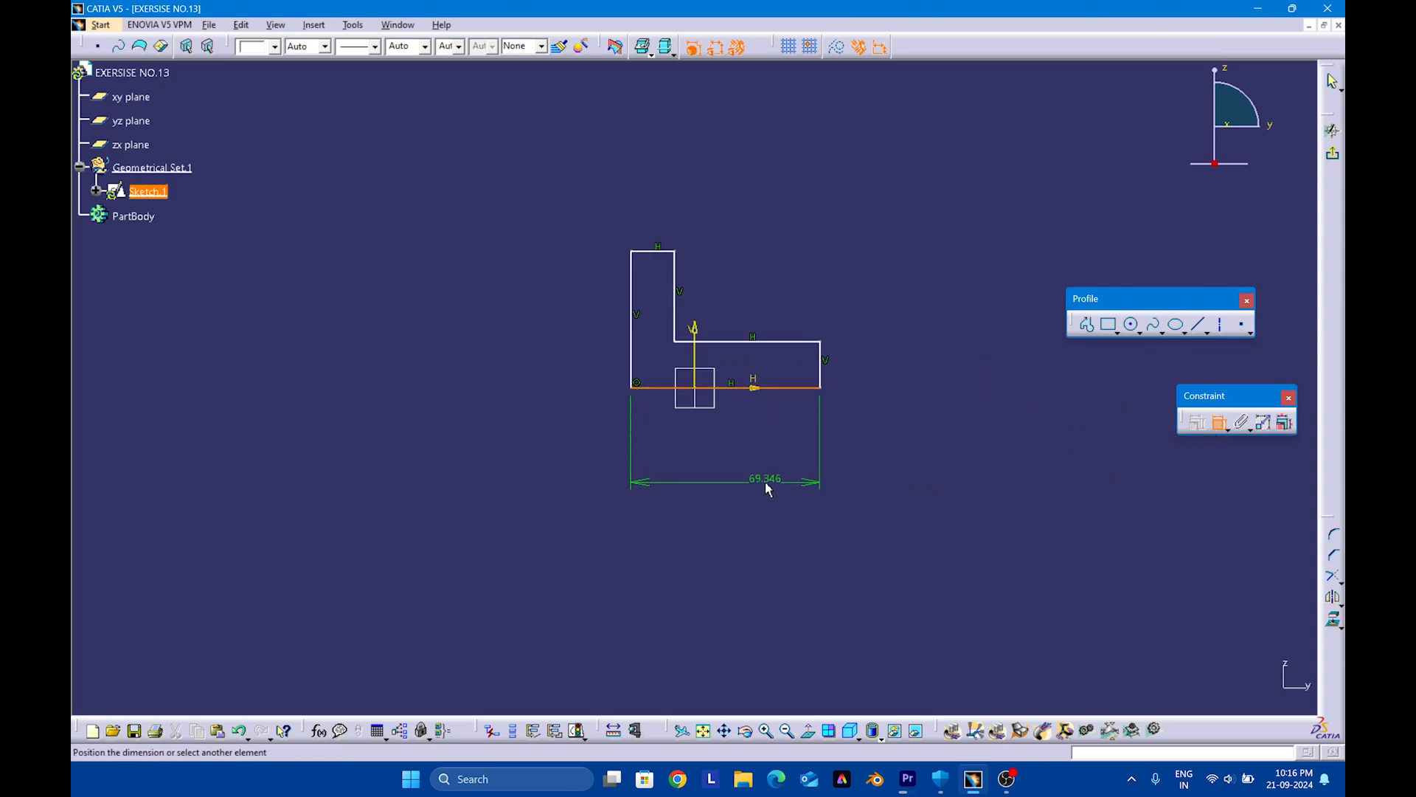
click(765, 482)
double_click(765, 491)
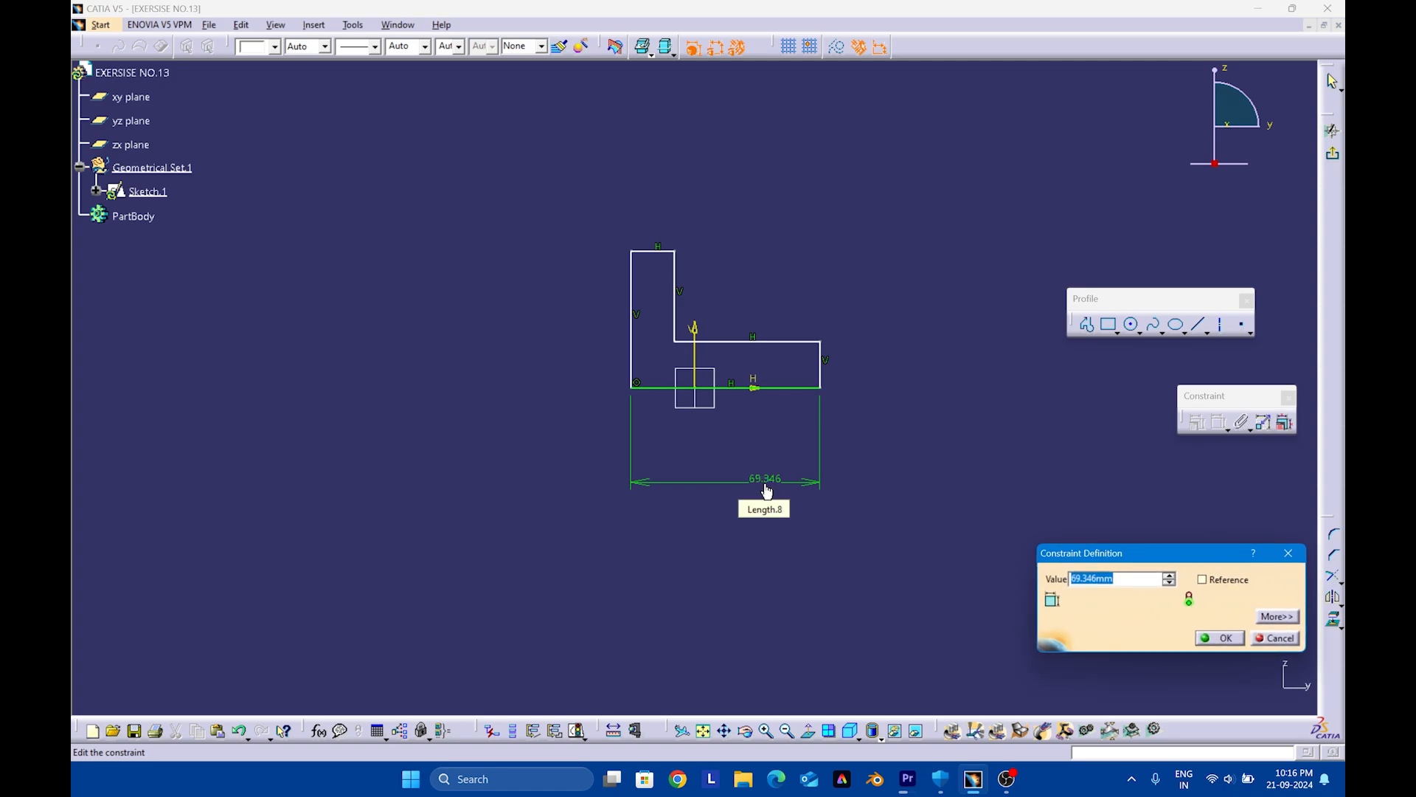
text(60)
key(Return)
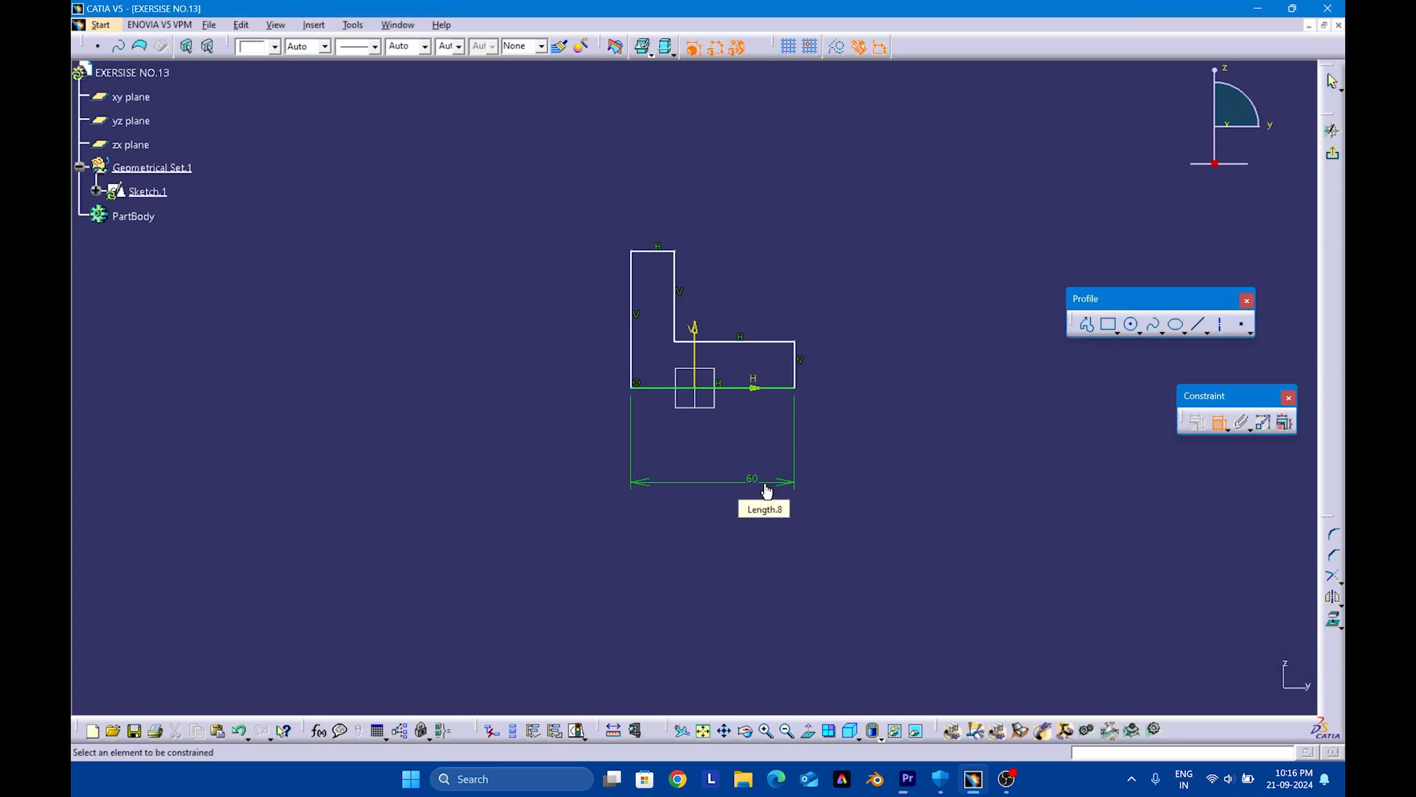
Dimension the L-profile's tall vertical edge and set its height to 45 mm
click(633, 365)
click(554, 366)
double_click(552, 359)
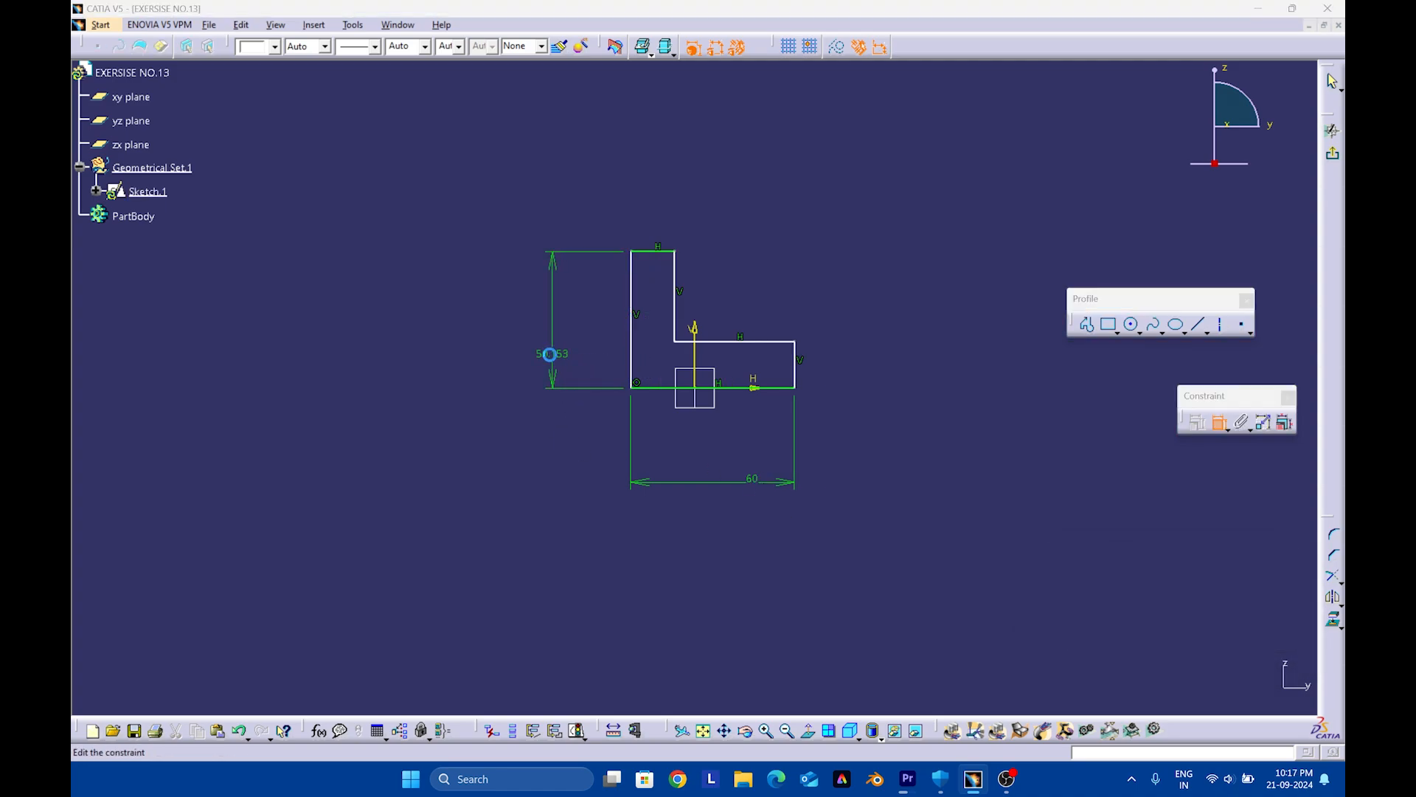
text(45)
key(Return)
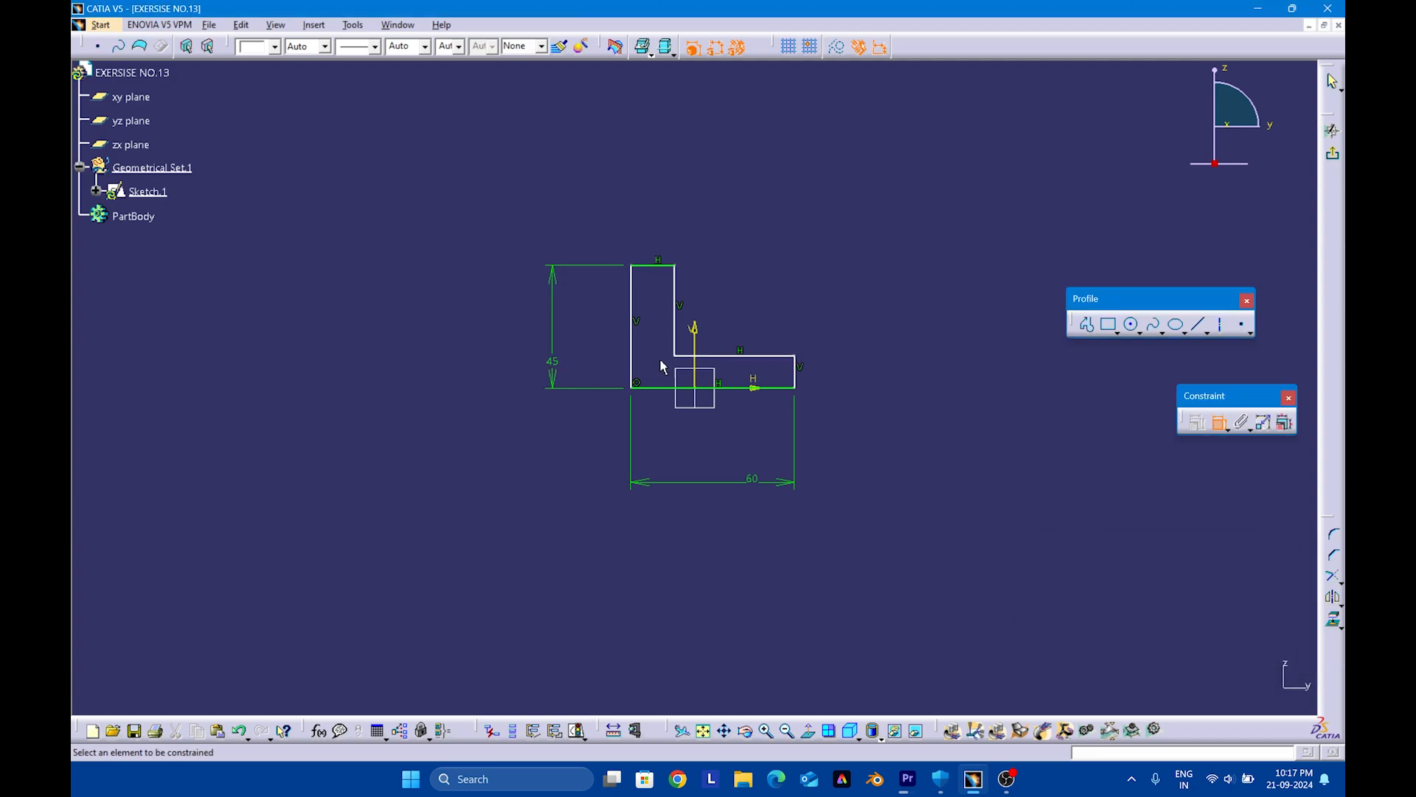
Dimension the short vertical edge at the end of the L-profile's base and set it to 20 mm
click(800, 380)
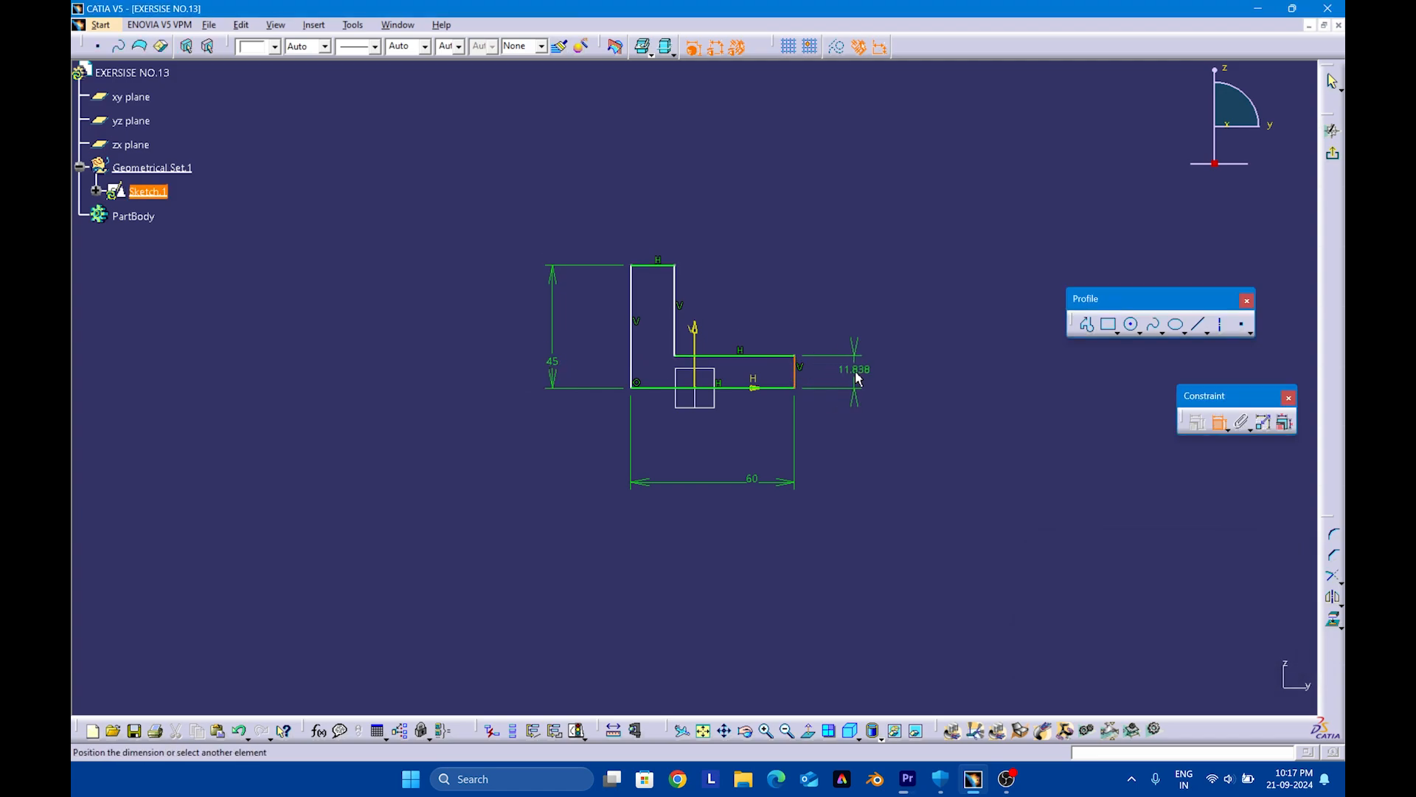
click(863, 378)
double_click(862, 373)
text(2)
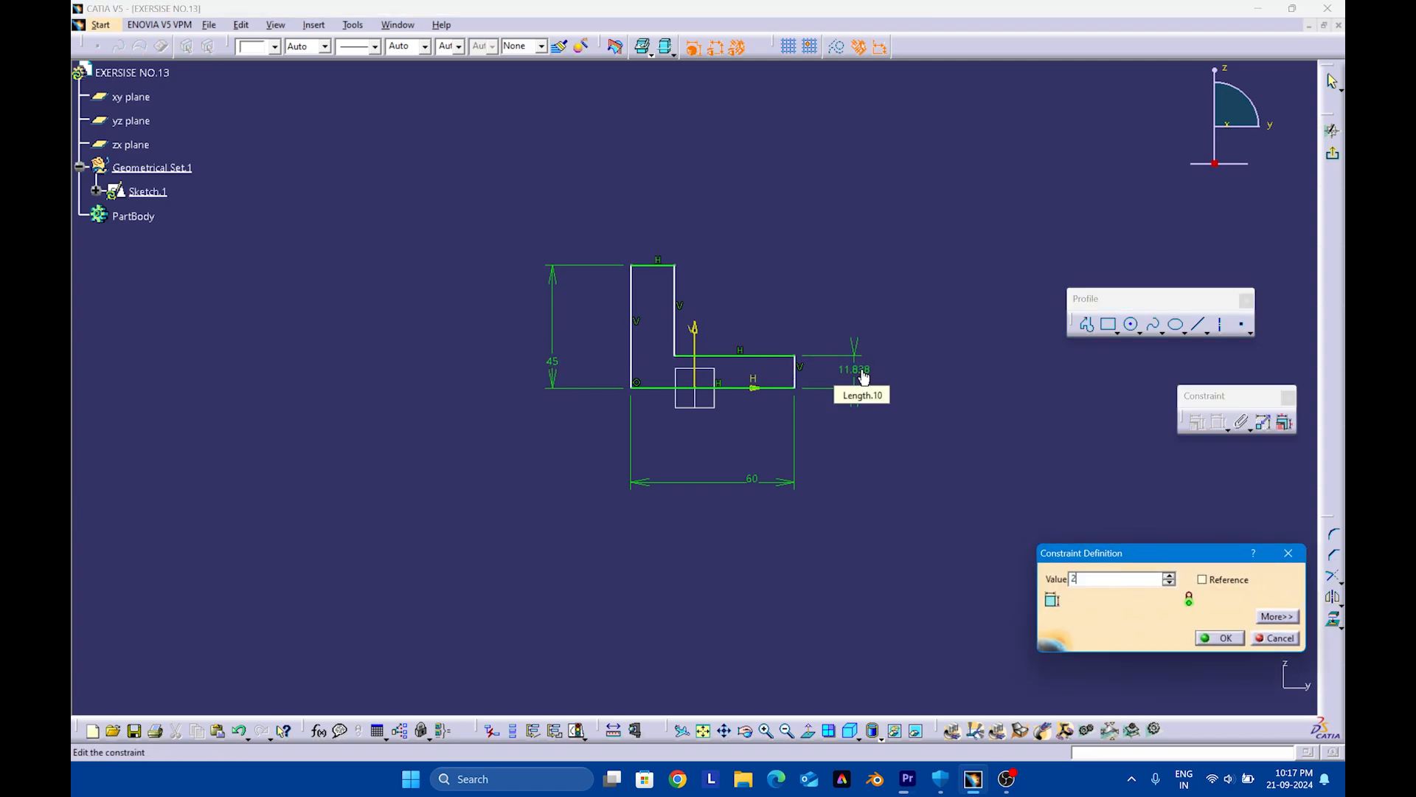
text(0)
key(Return)
Dimension the top edge of the L-profile's upright leg and set its width to 20 mm
click(659, 267)
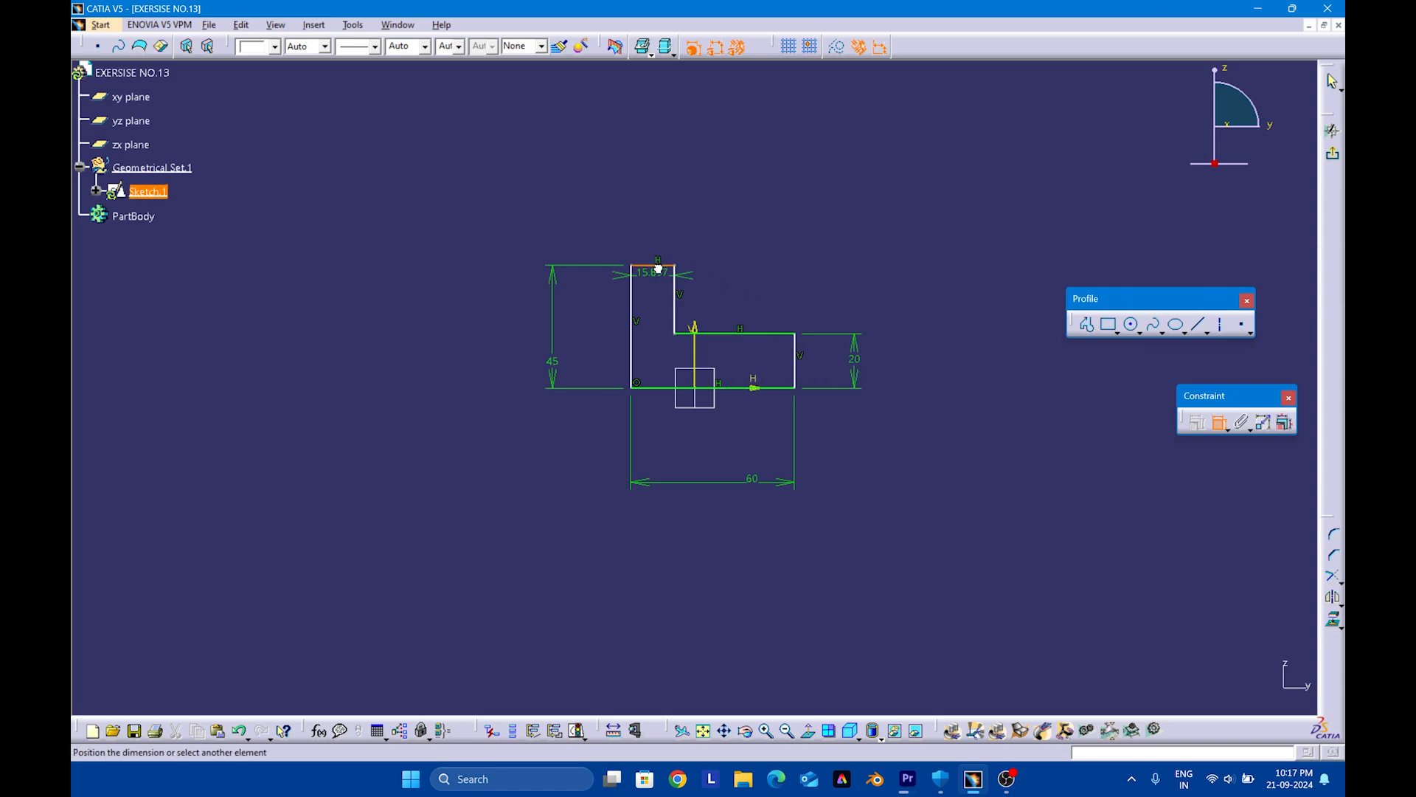
click(664, 215)
double_click(664, 218)
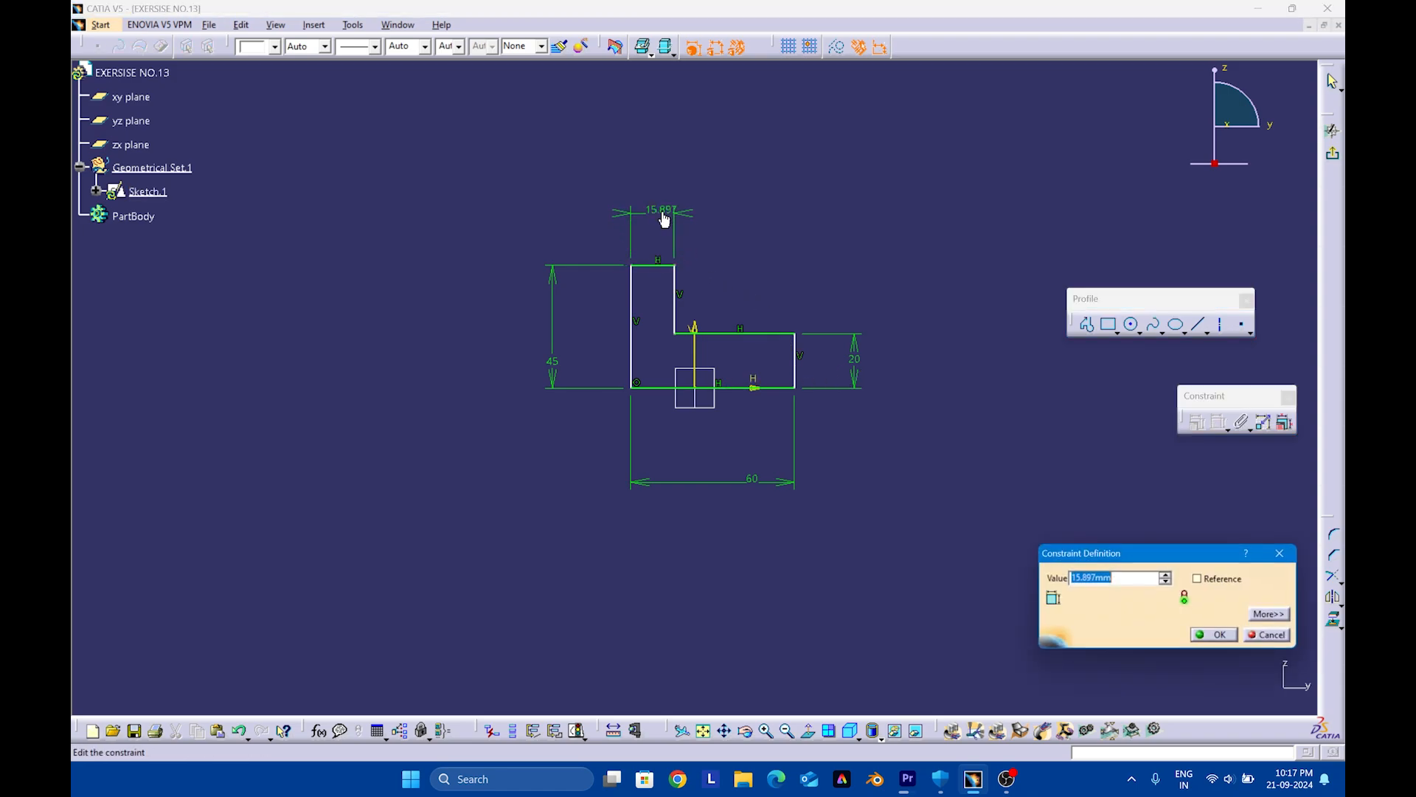
key(Return)
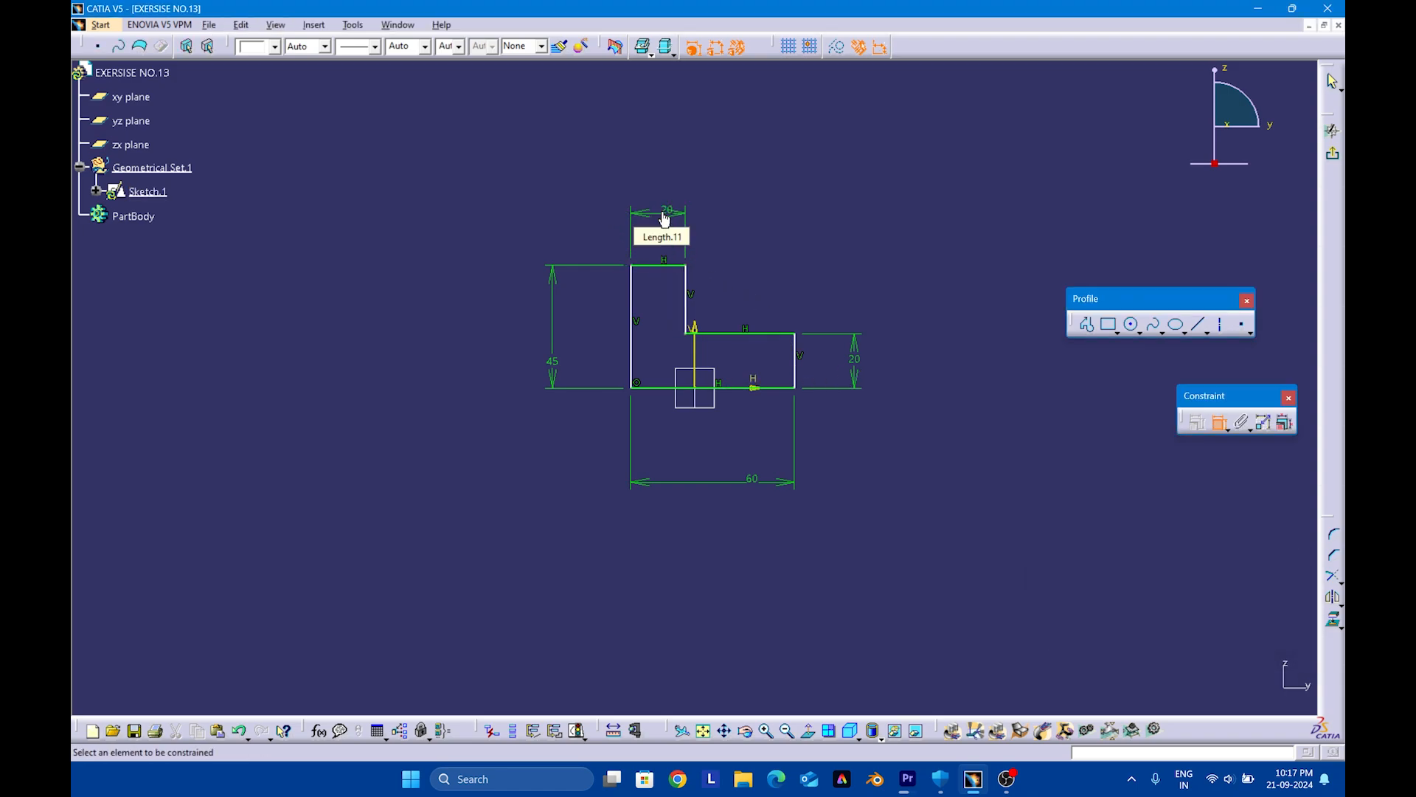
Try a second dimension on the base's short vertical edge, and undo it together with the last change to the upright leg's width
click(796, 380)
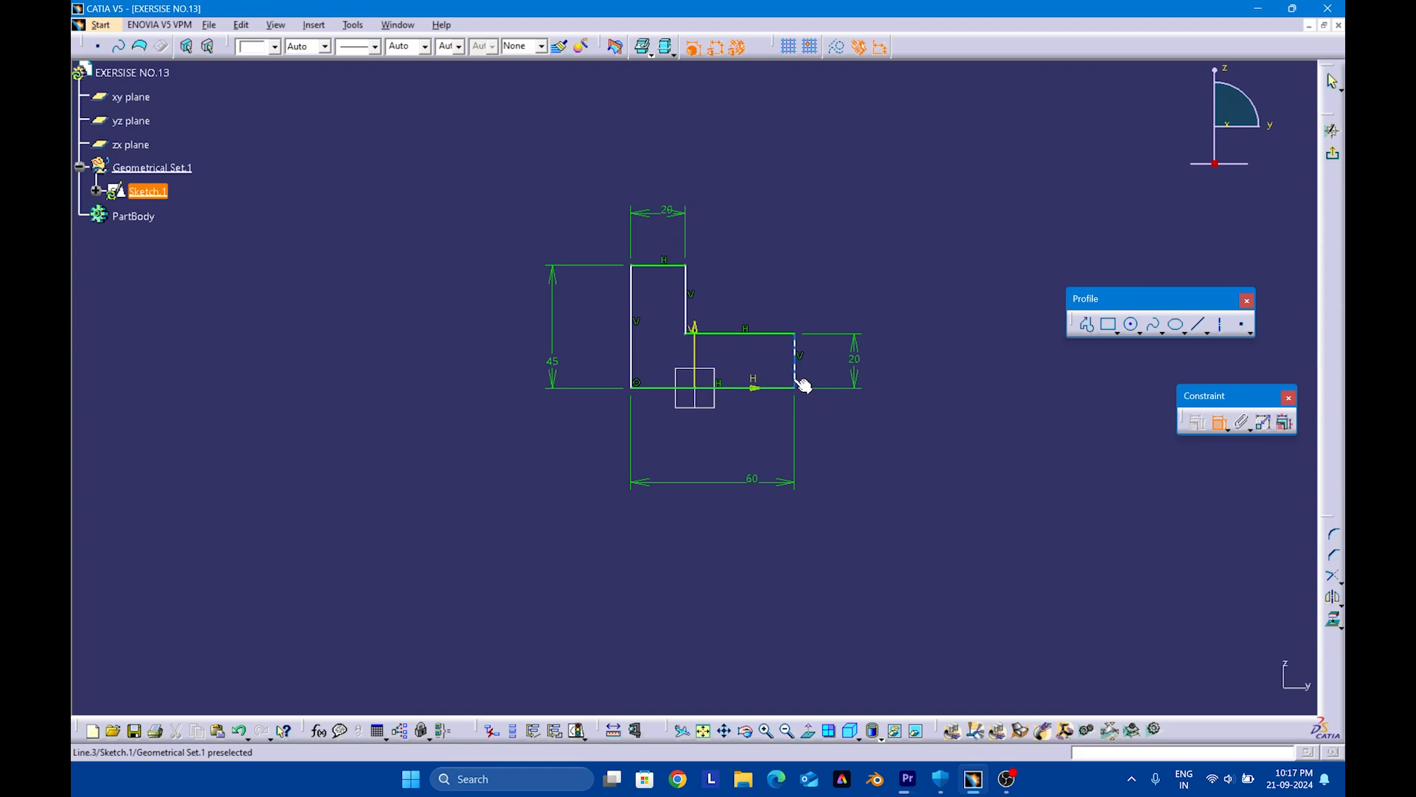
click(627, 354)
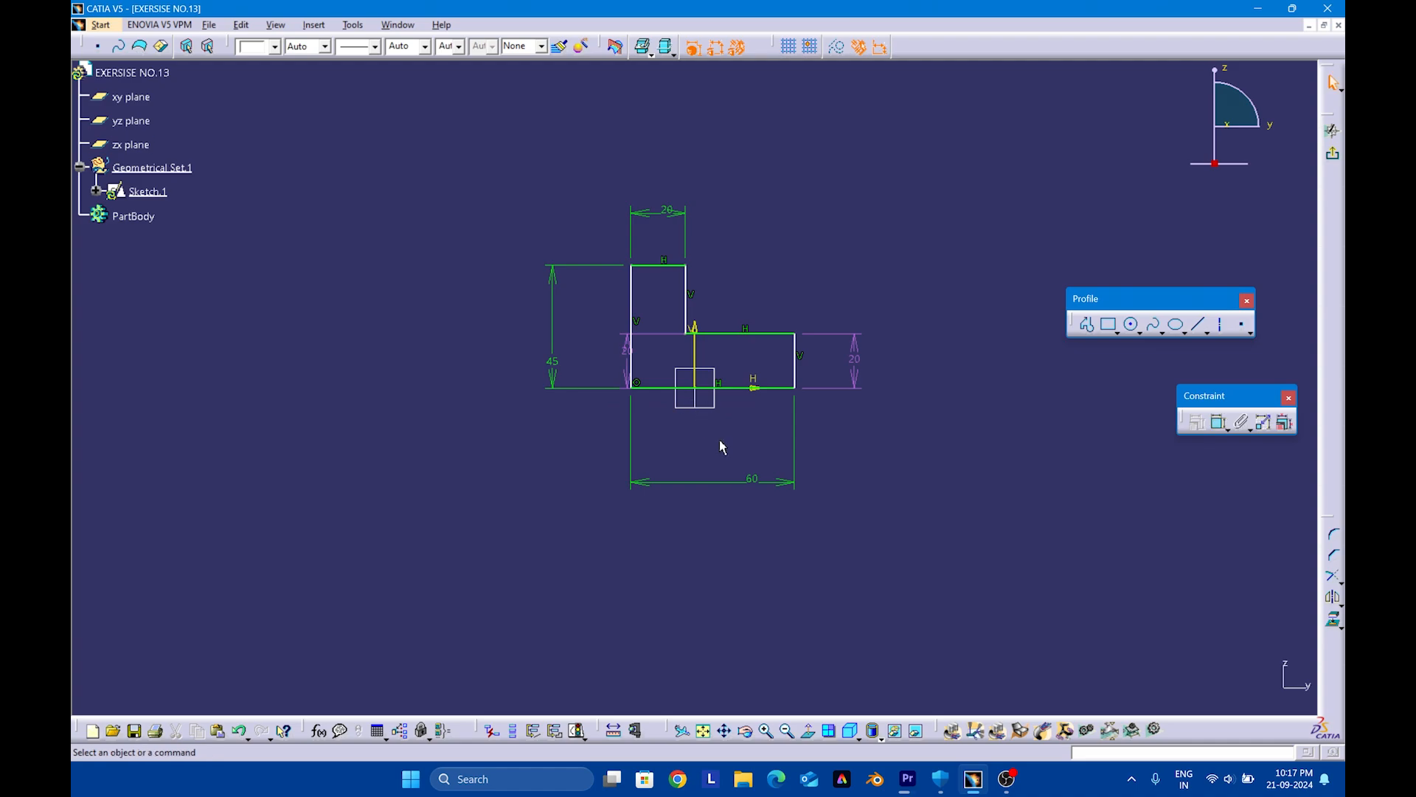
key(ctrl+z)
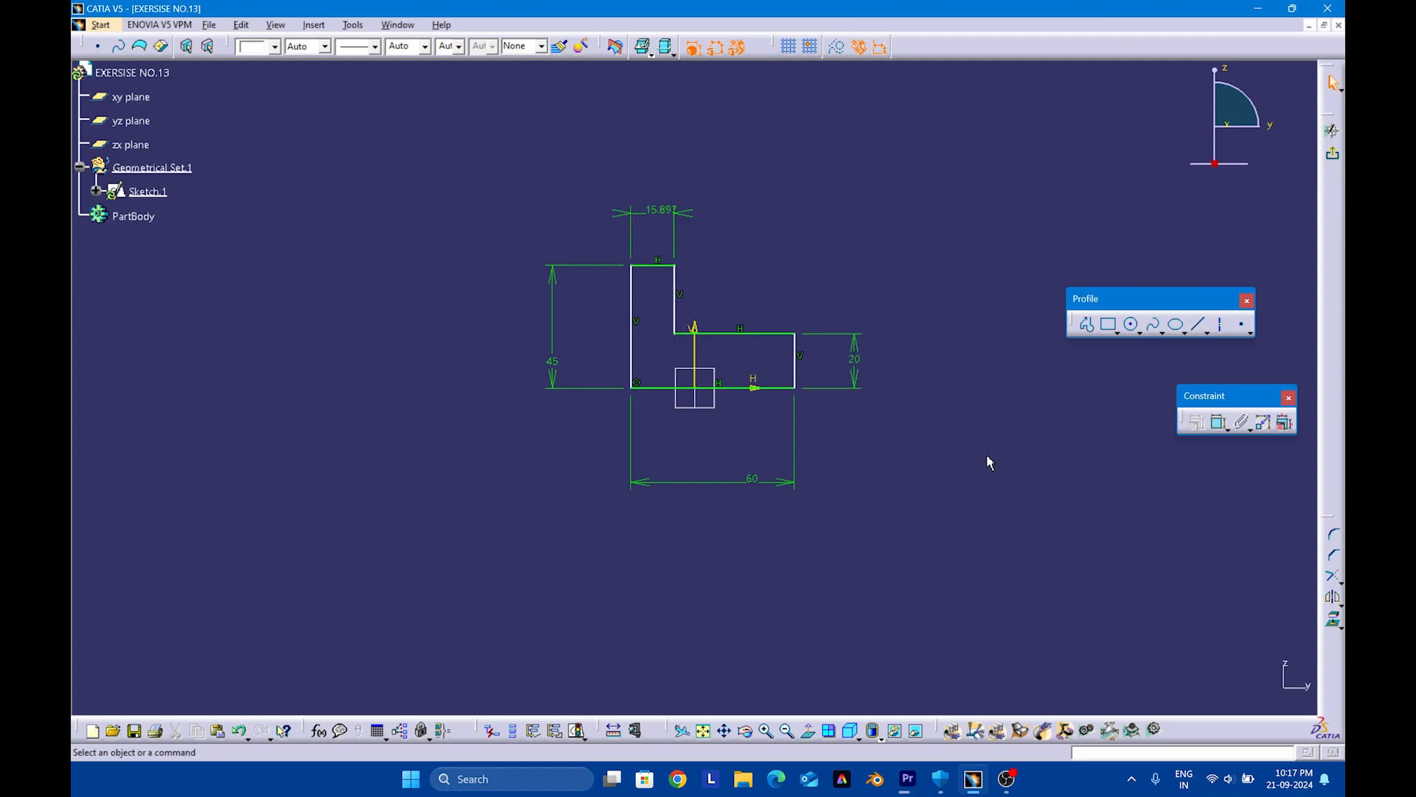
Set the width dimension of the L-profile's upright leg to 20 mm again
click(1220, 424)
double_click(660, 210)
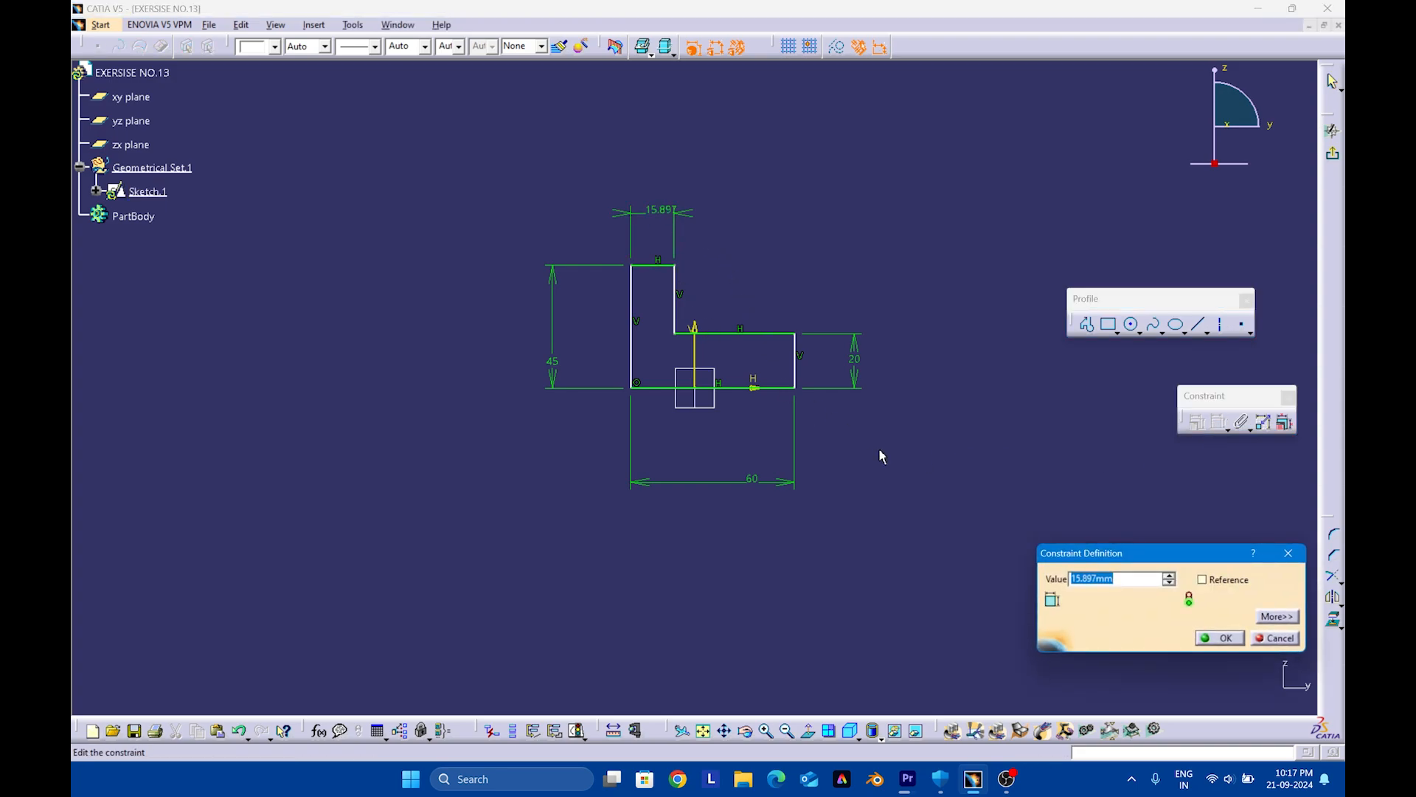
key(Return)
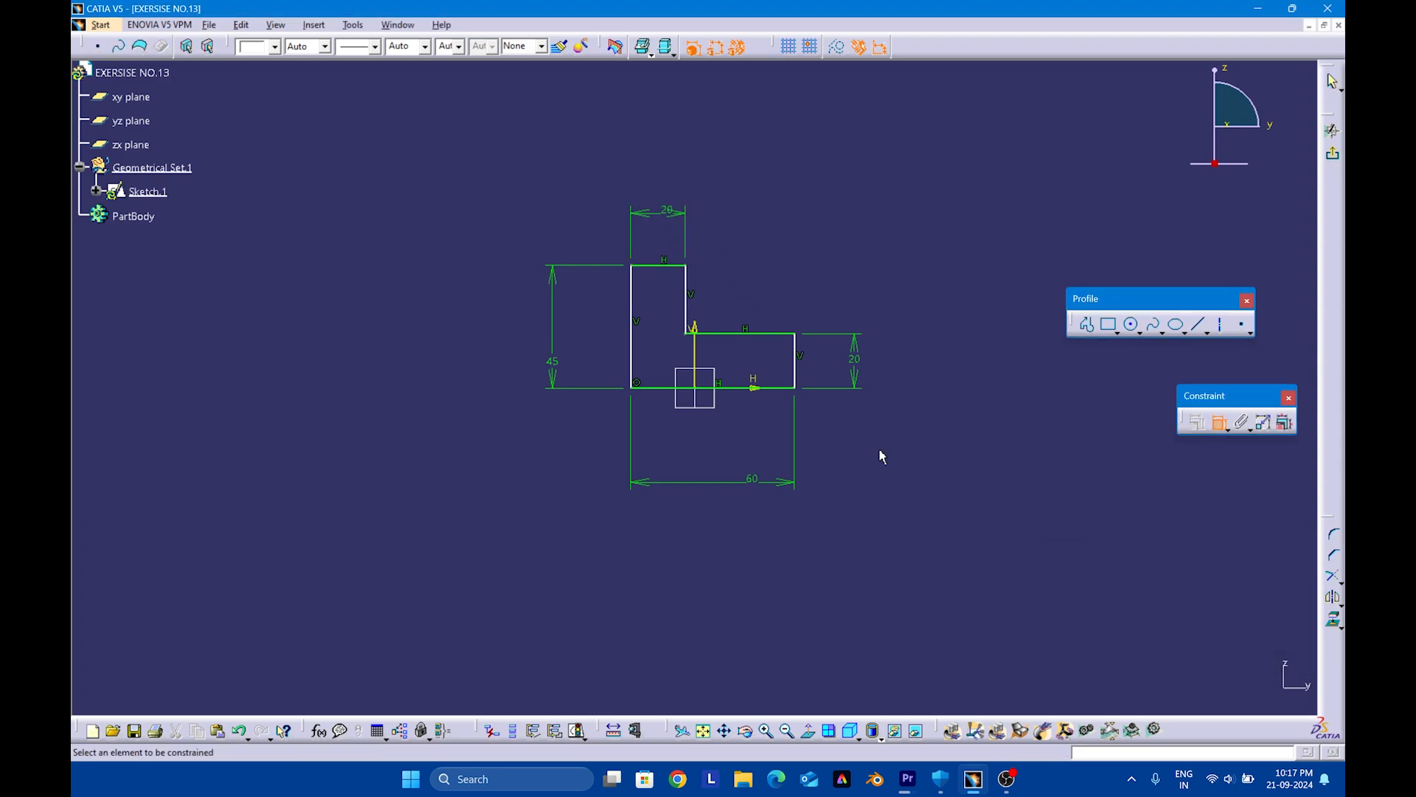
Constrain the L-profile's two outer vertical edges symmetric about the vertical axis and exit the sketch
click(631, 364)
click(795, 375)
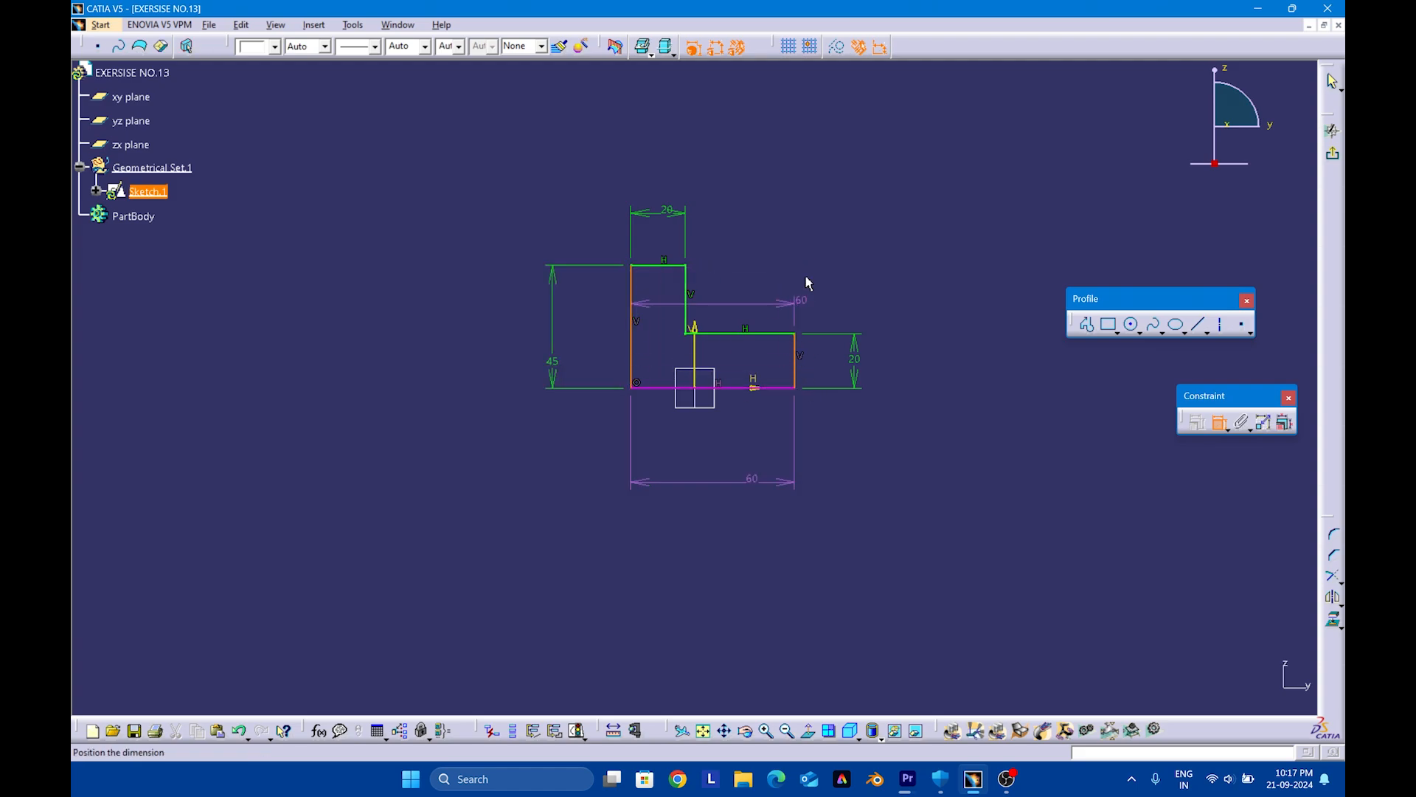
right_click(782, 211)
click(827, 358)
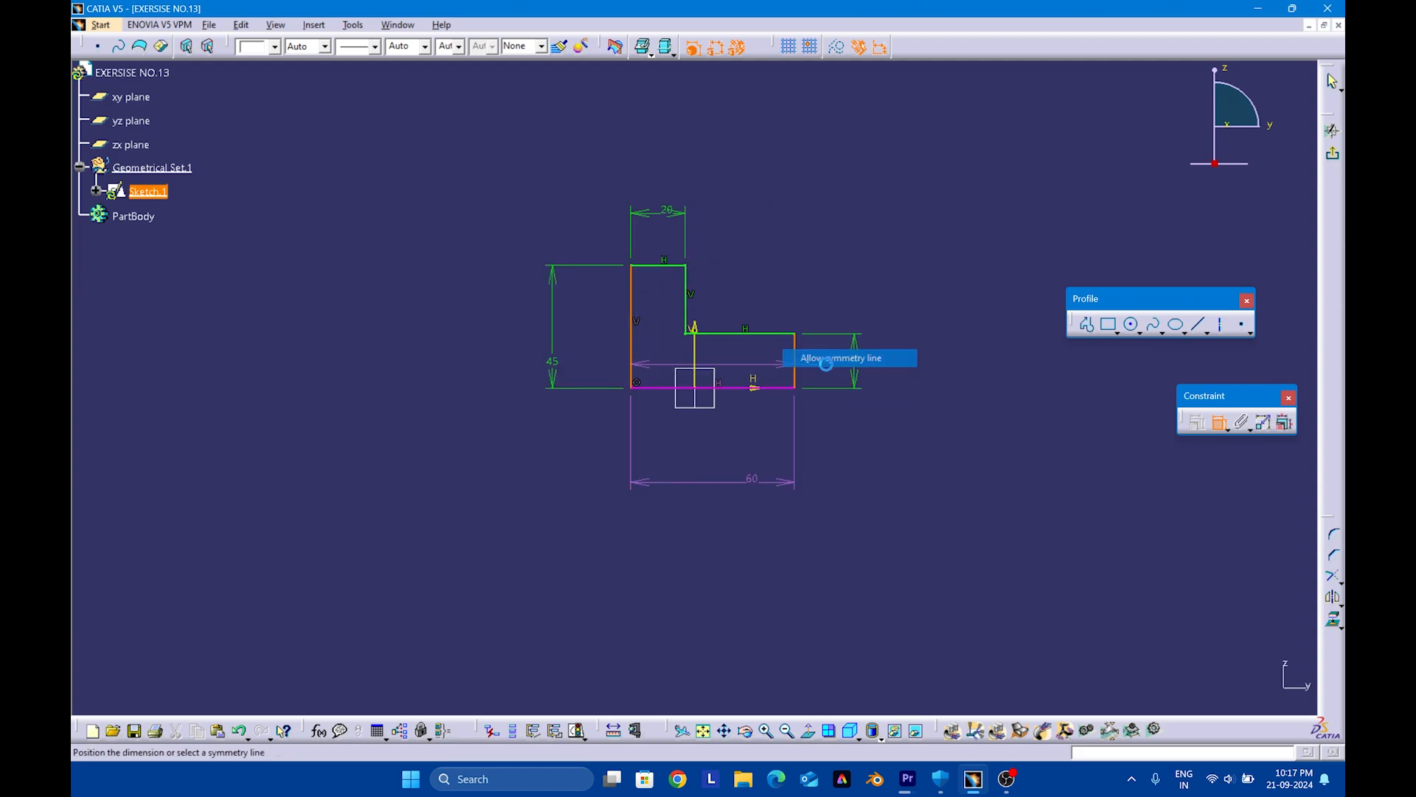
click(694, 346)
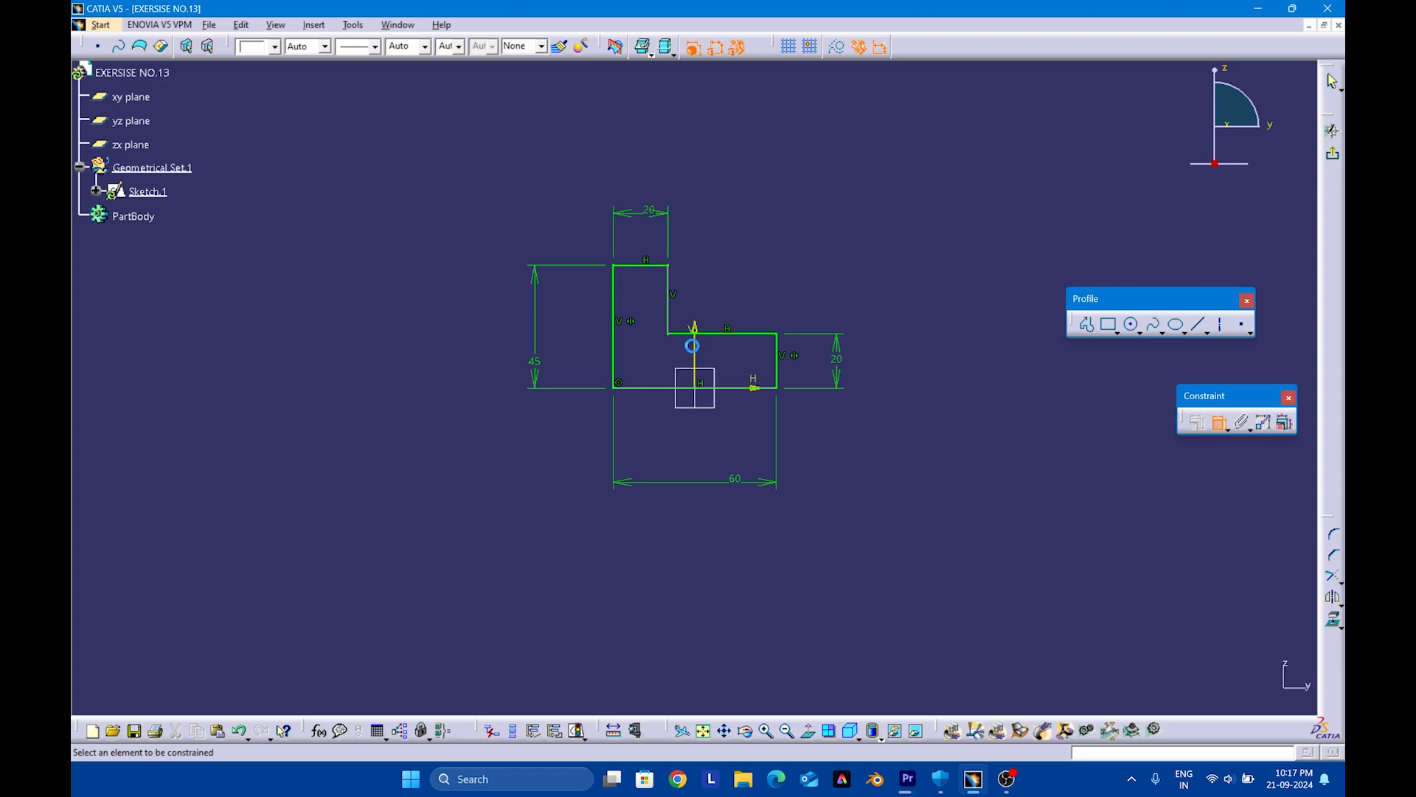
click(1333, 153)
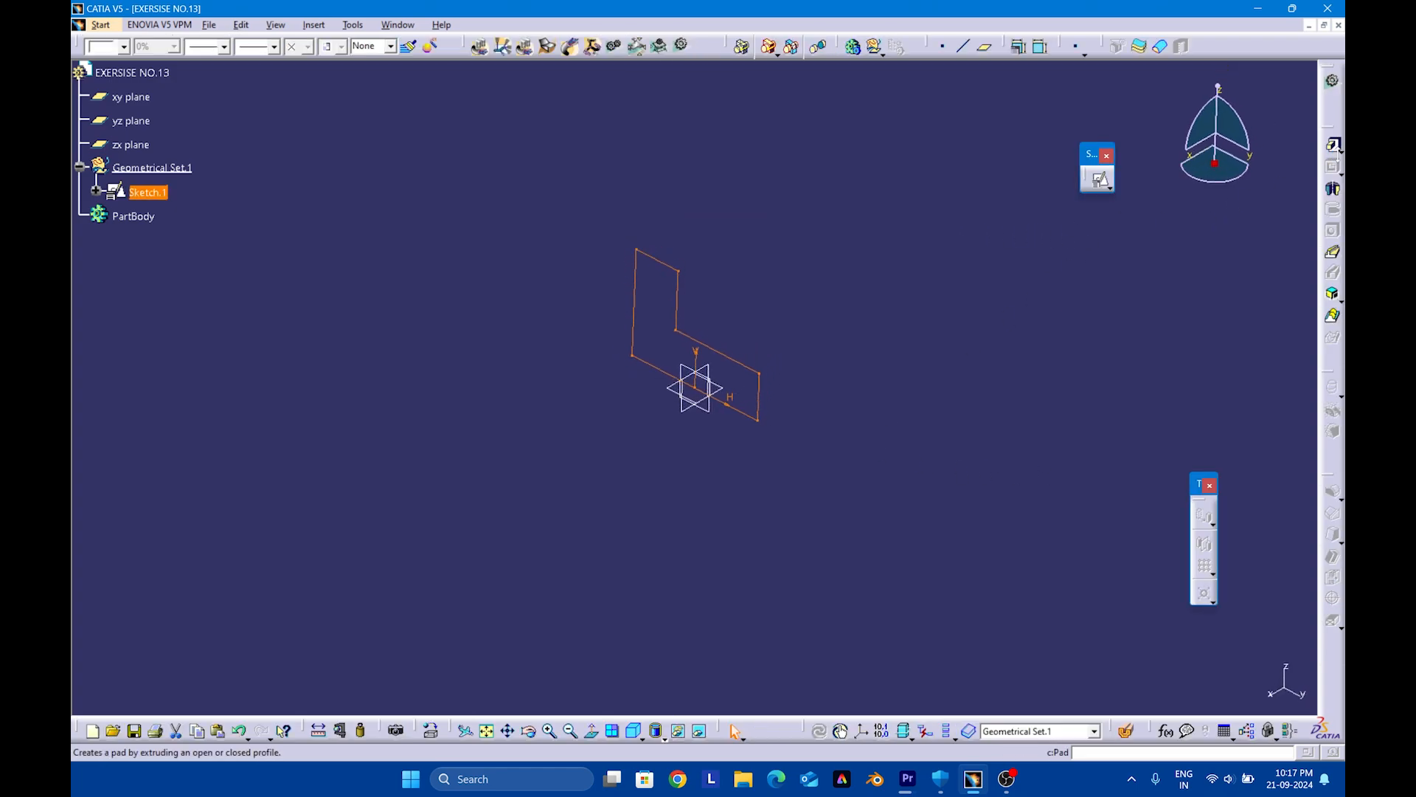
Create a second positioned sketch on the zx plane with implicit origin and orientation
click(1127, 324)
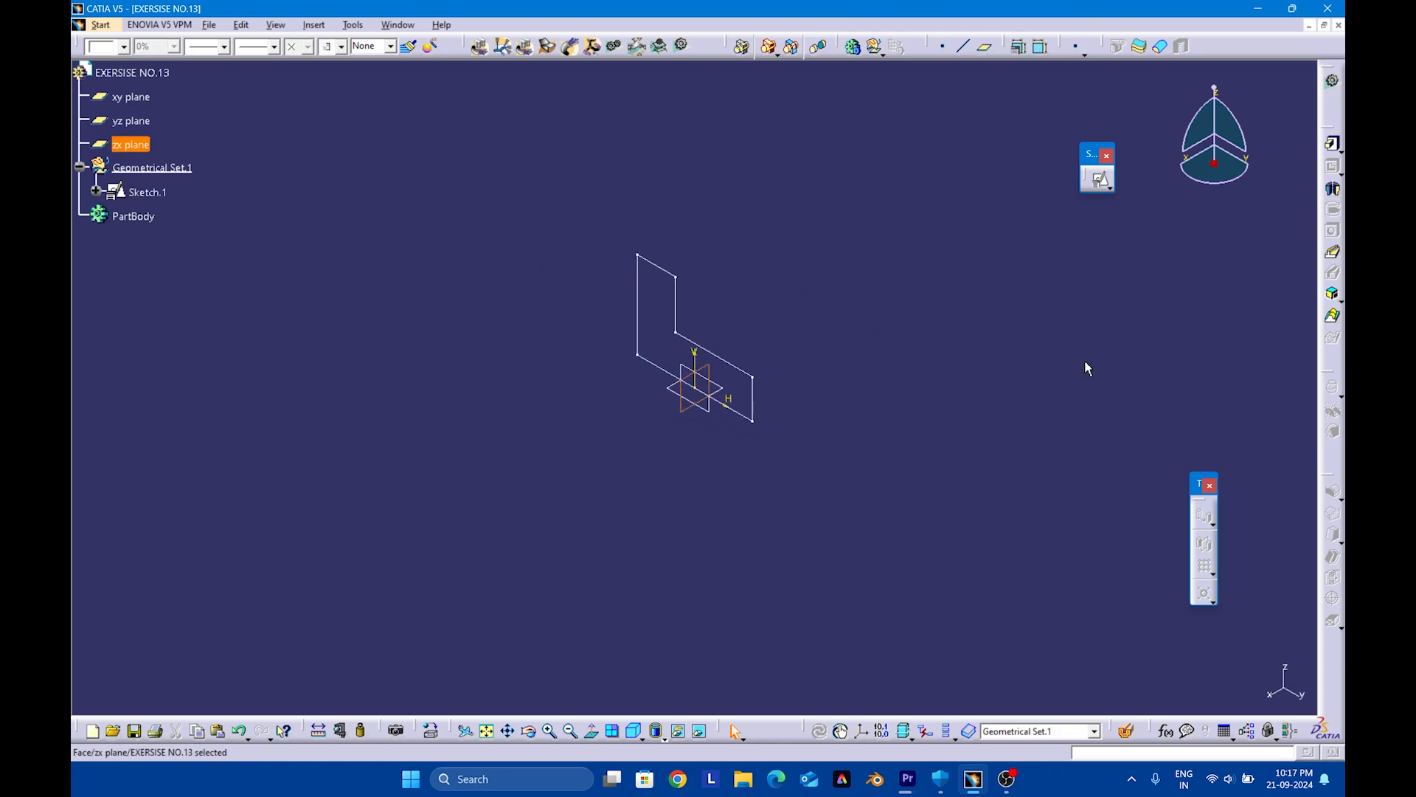
click(1099, 190)
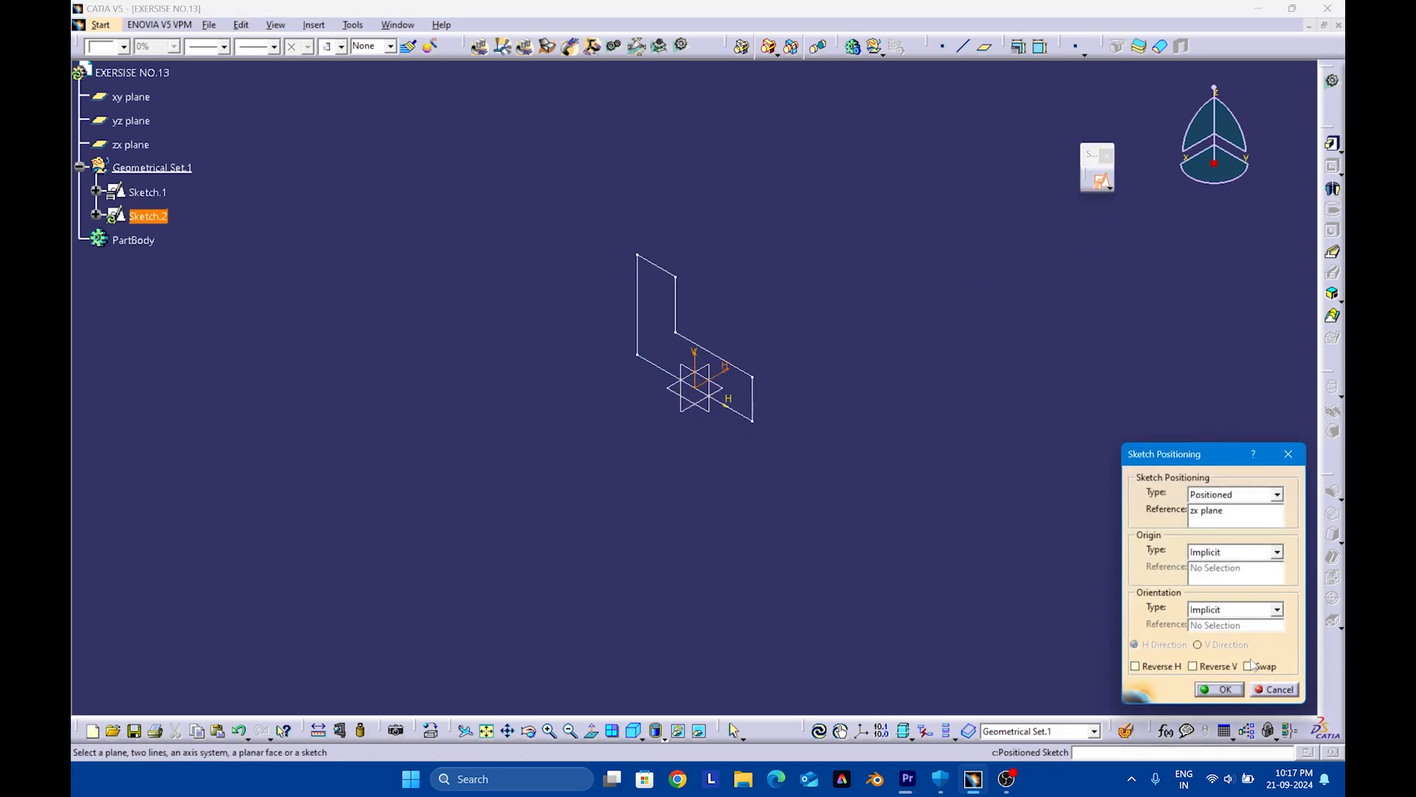
click(1223, 689)
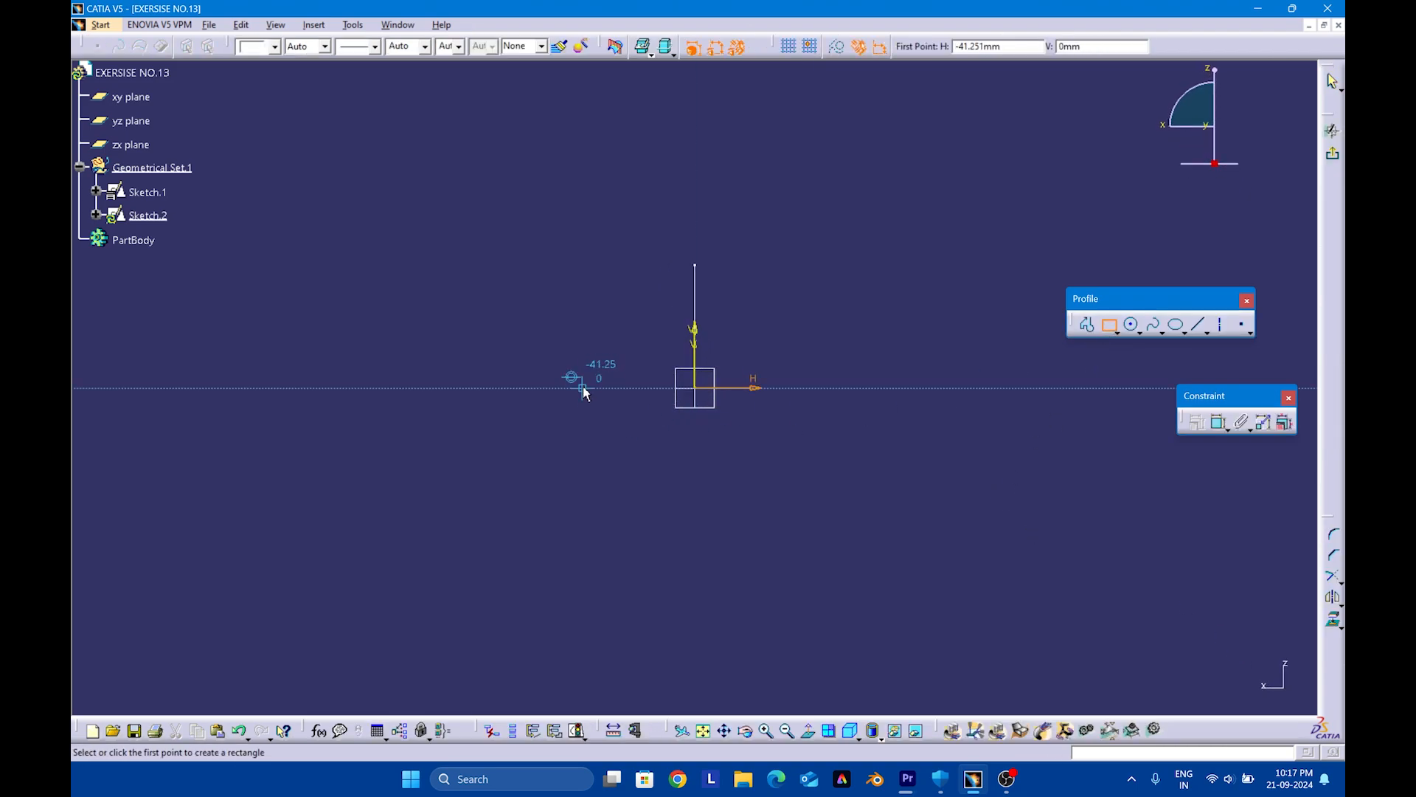
Sketch a rectangle about 93 mm wide spanning the vertical axis, with its bottom edge on the horizontal axis
click(583, 388)
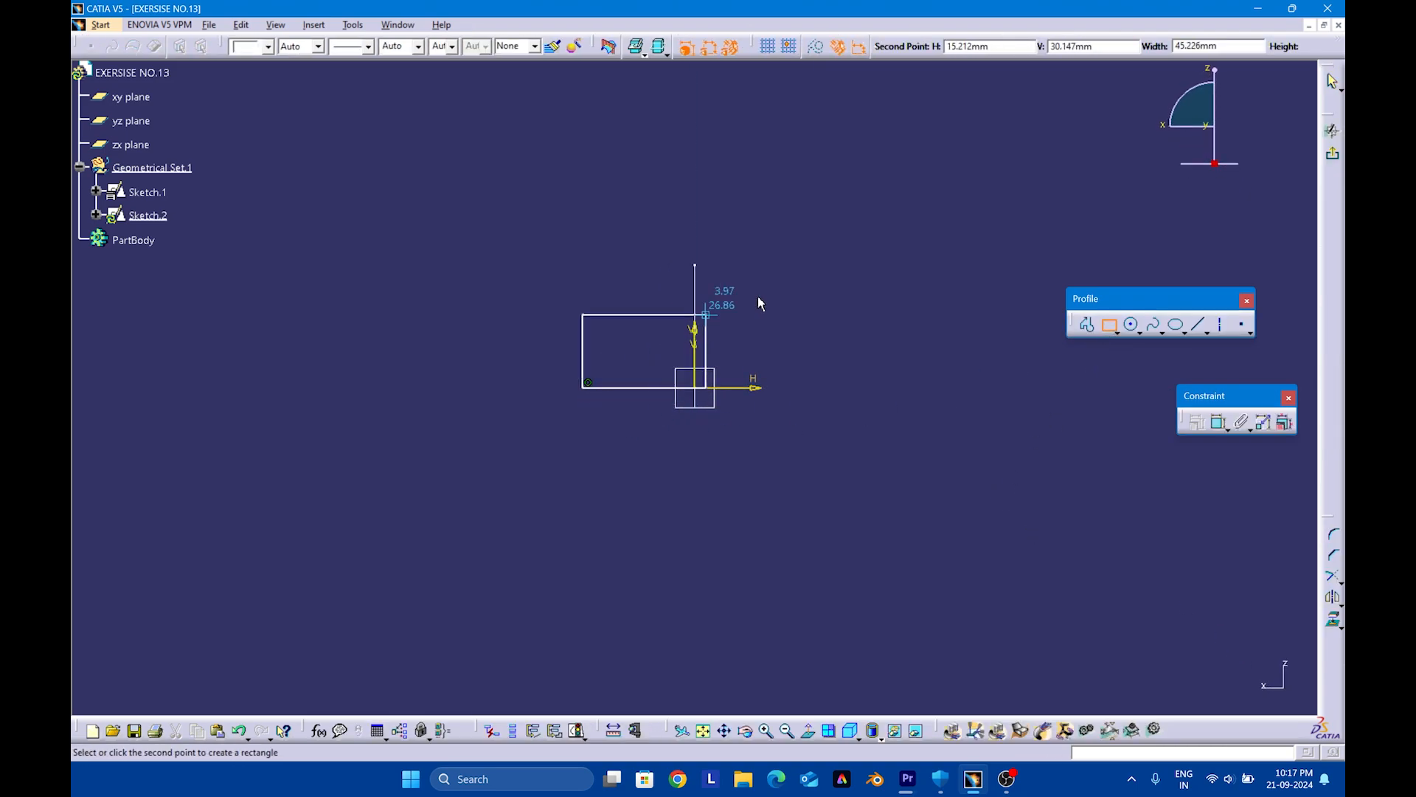
click(836, 271)
click(926, 370)
Dimension the rectangle 100 mm wide along its bottom edge and 45 mm high along its side edge
click(1219, 422)
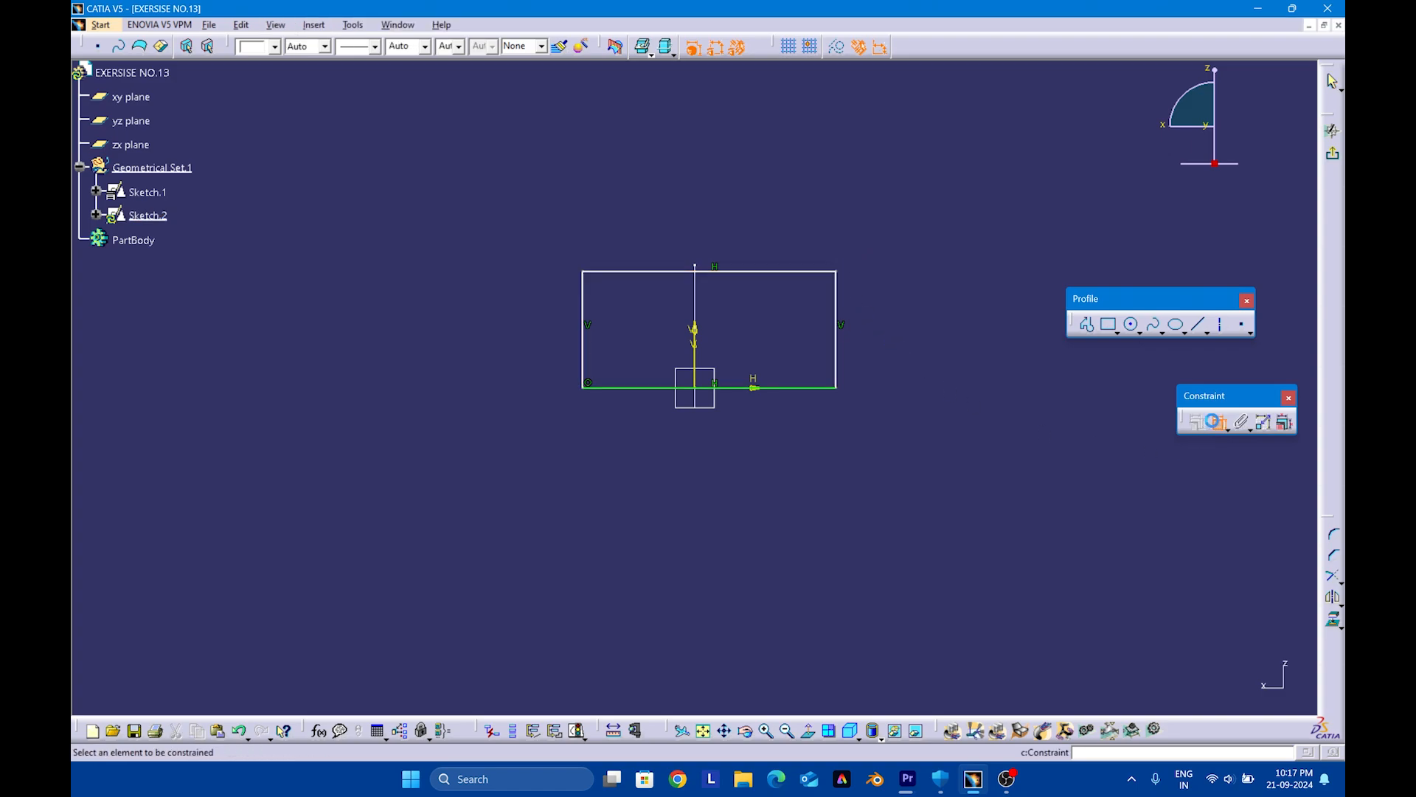
click(800, 388)
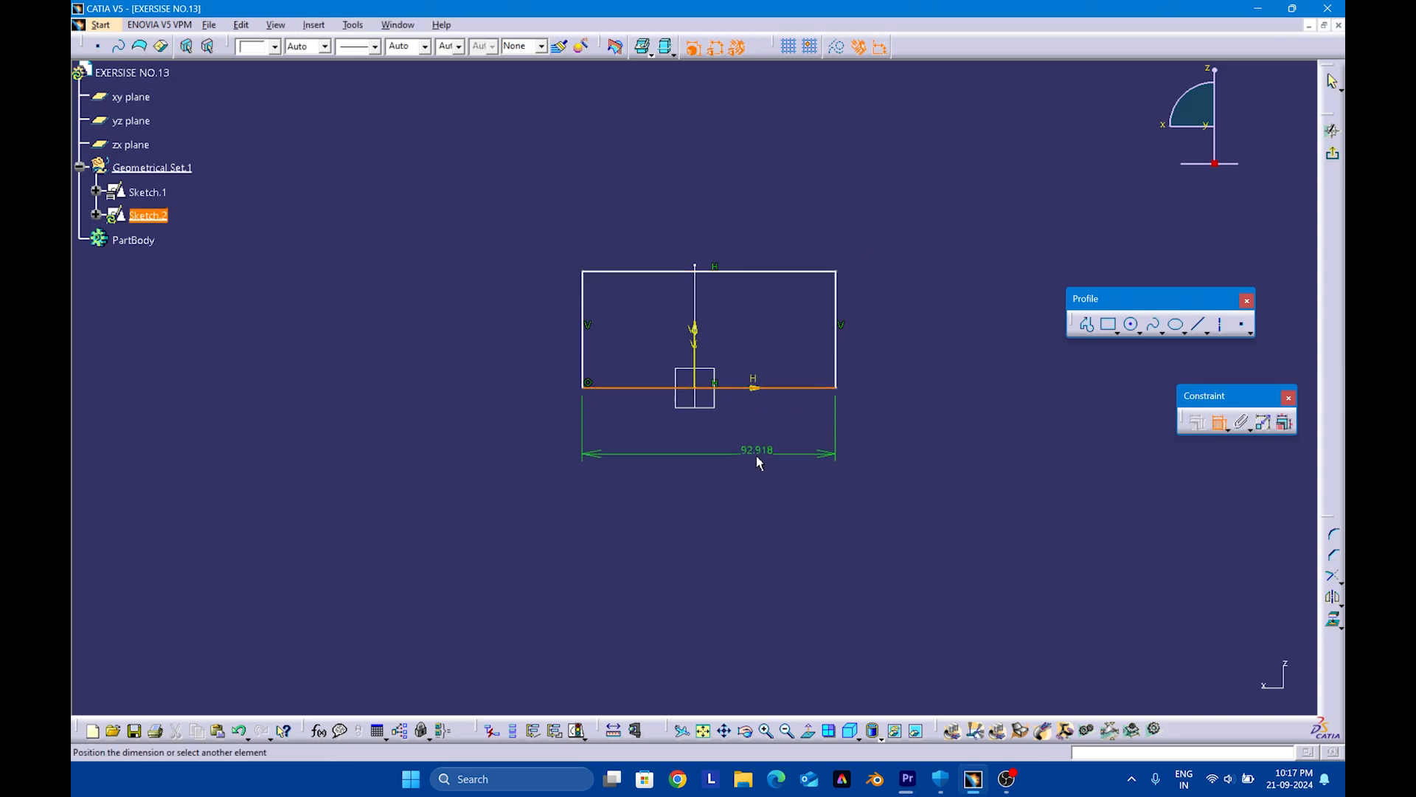
double_click(752, 463)
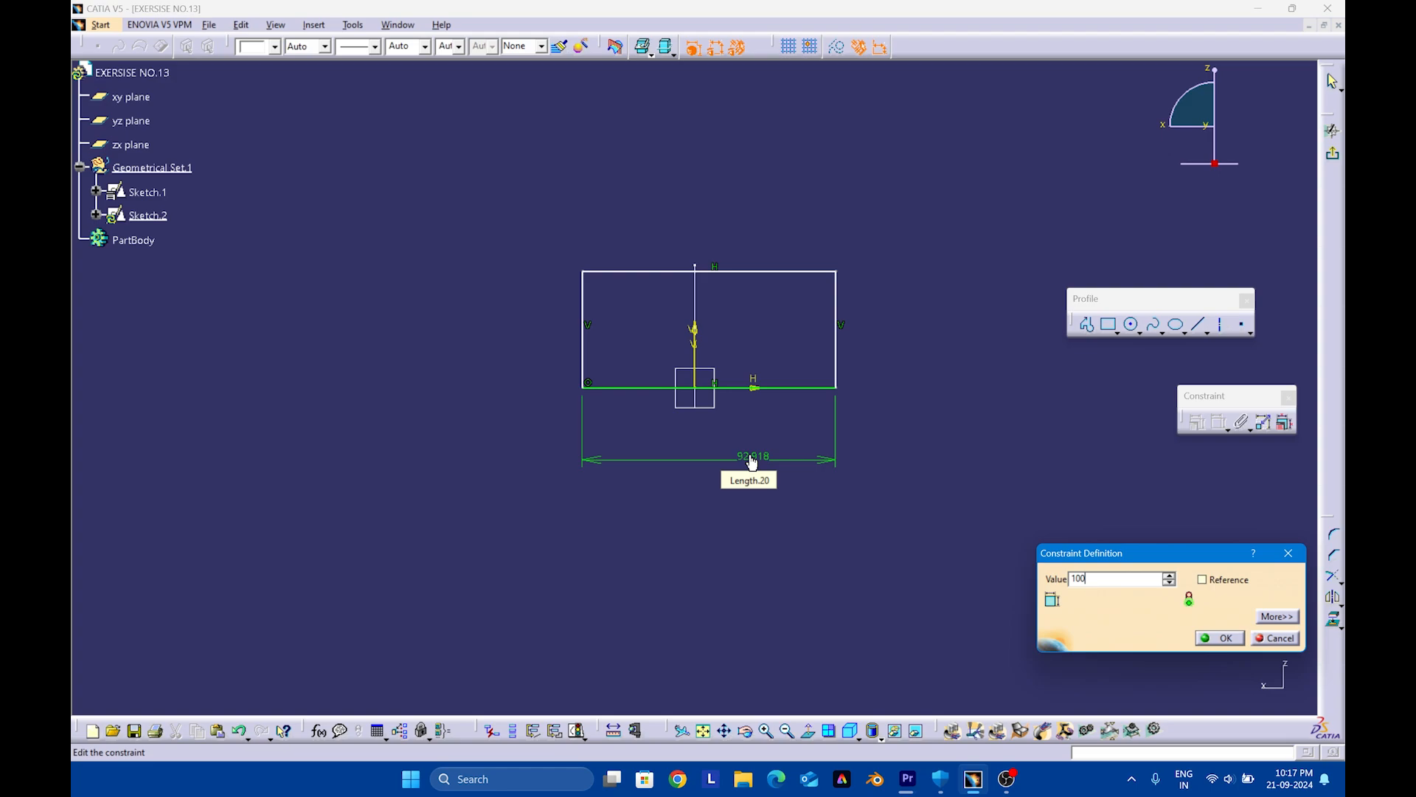
text(100)
key(Return)
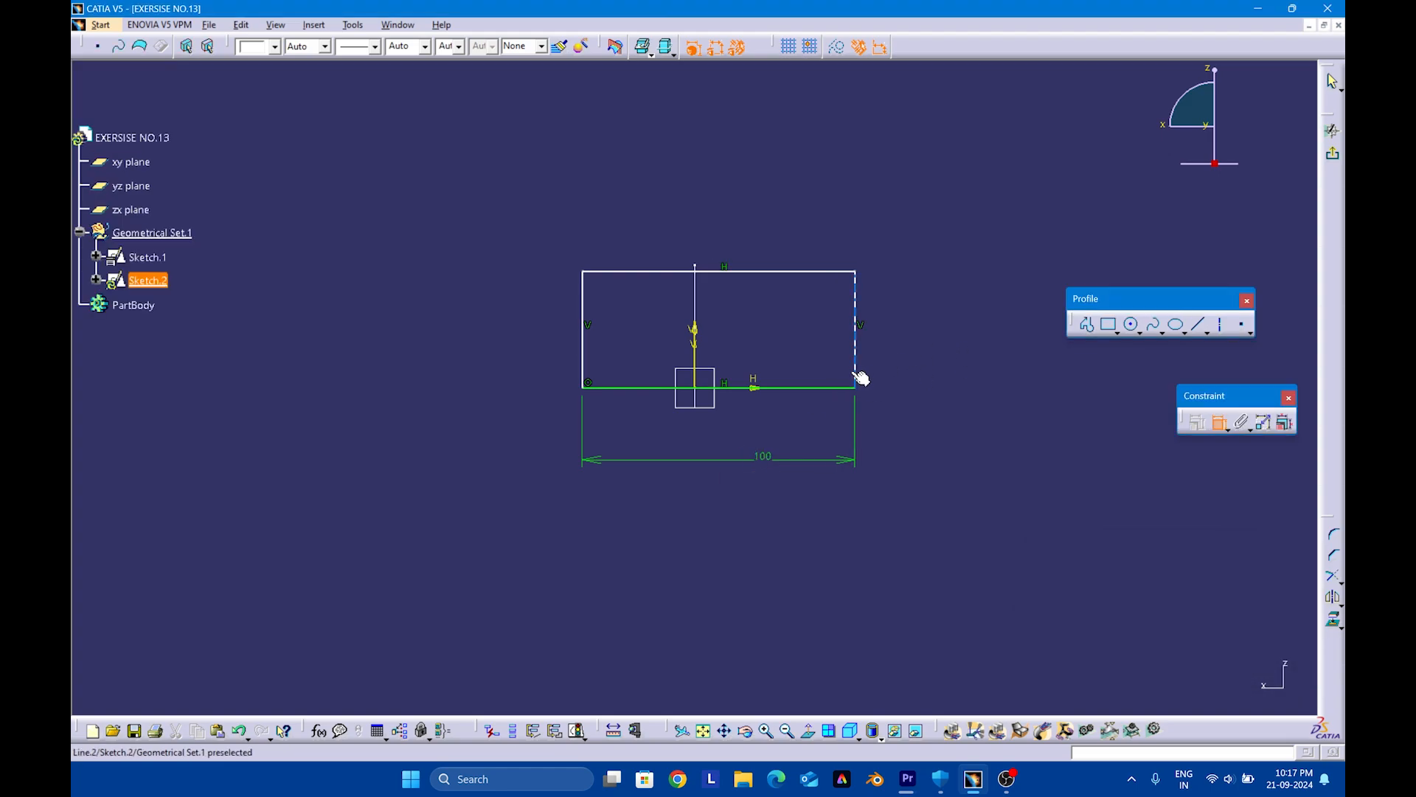
click(855, 373)
double_click(905, 353)
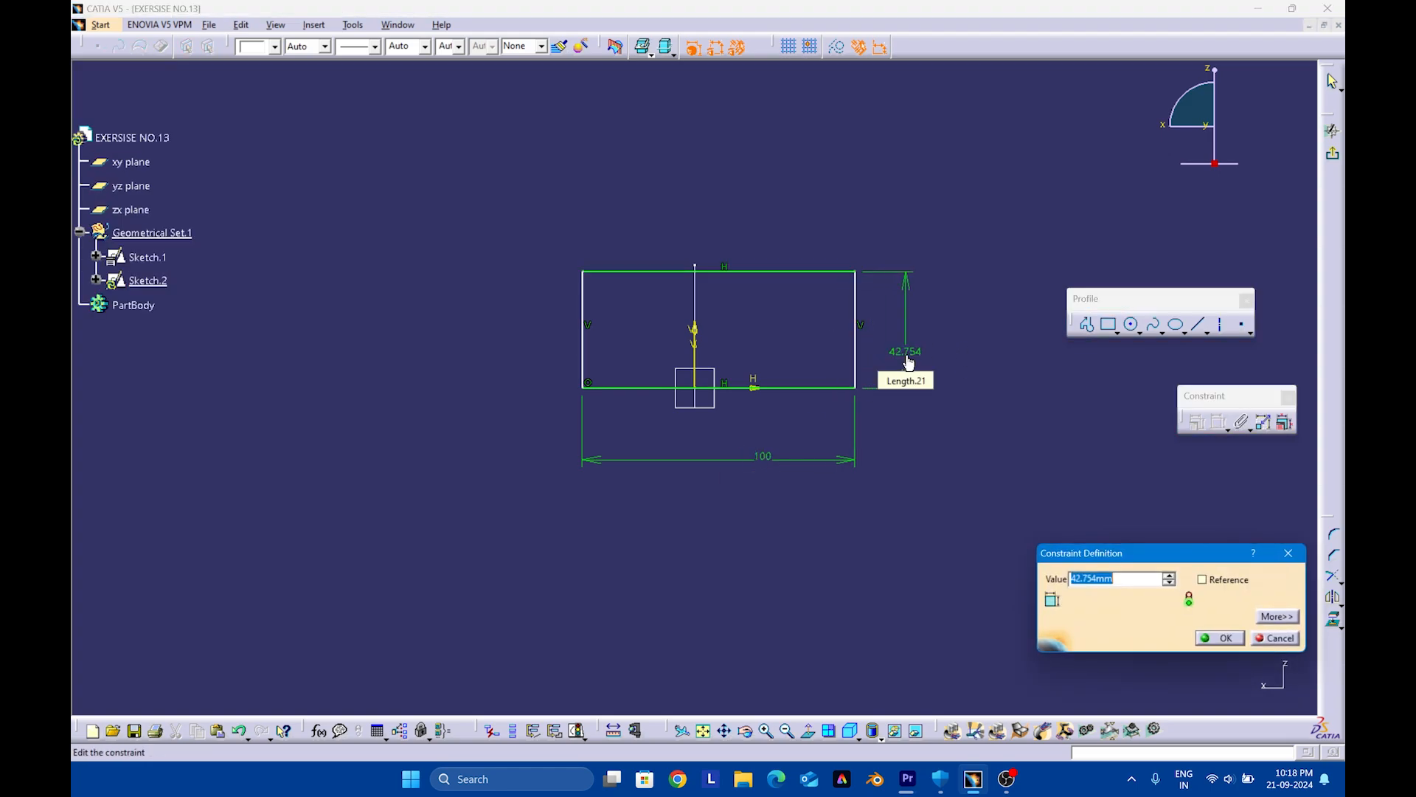
text(45)
key(Return)
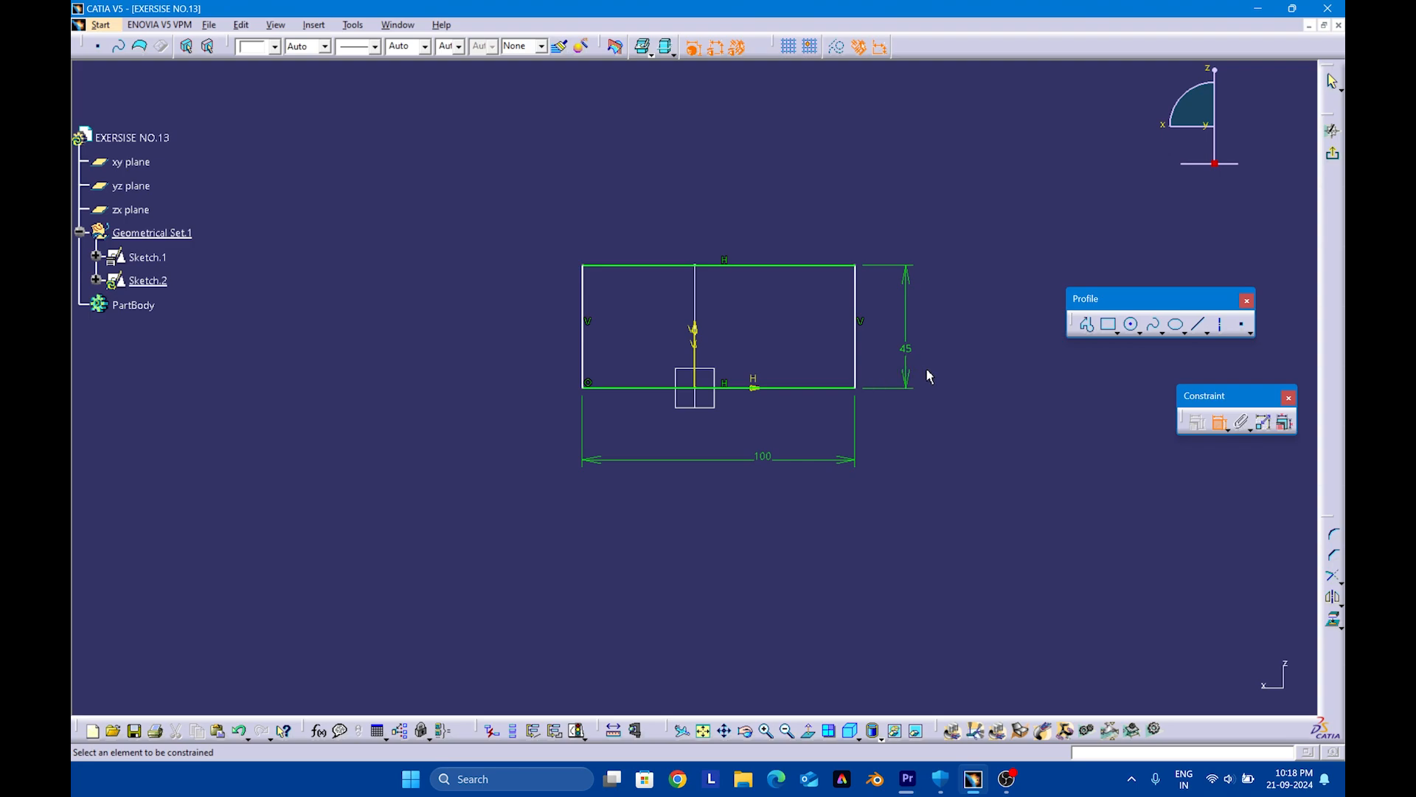
Constrain the rectangle's two vertical sides symmetric about the vertical axis and exit the sketch
click(857, 376)
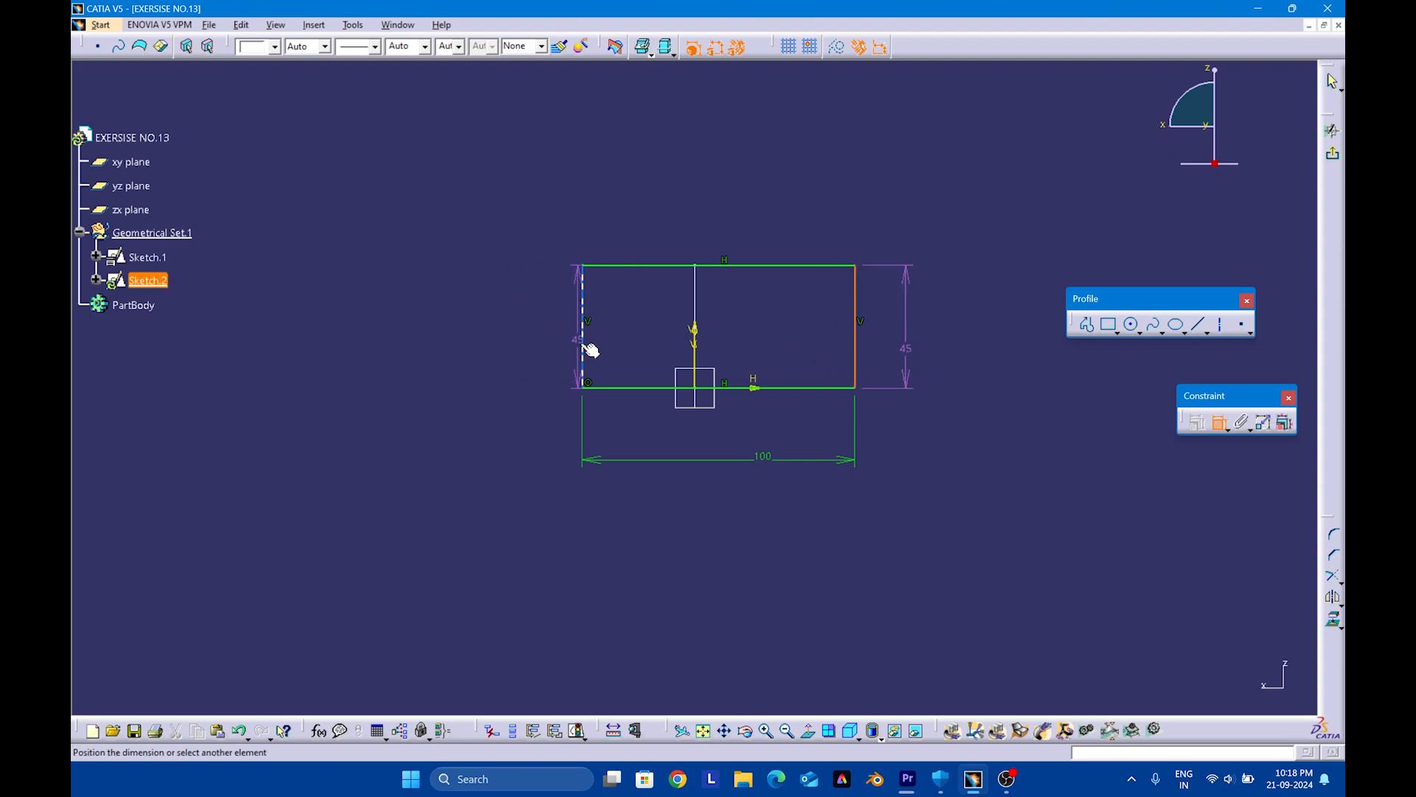
click(584, 348)
right_click(710, 176)
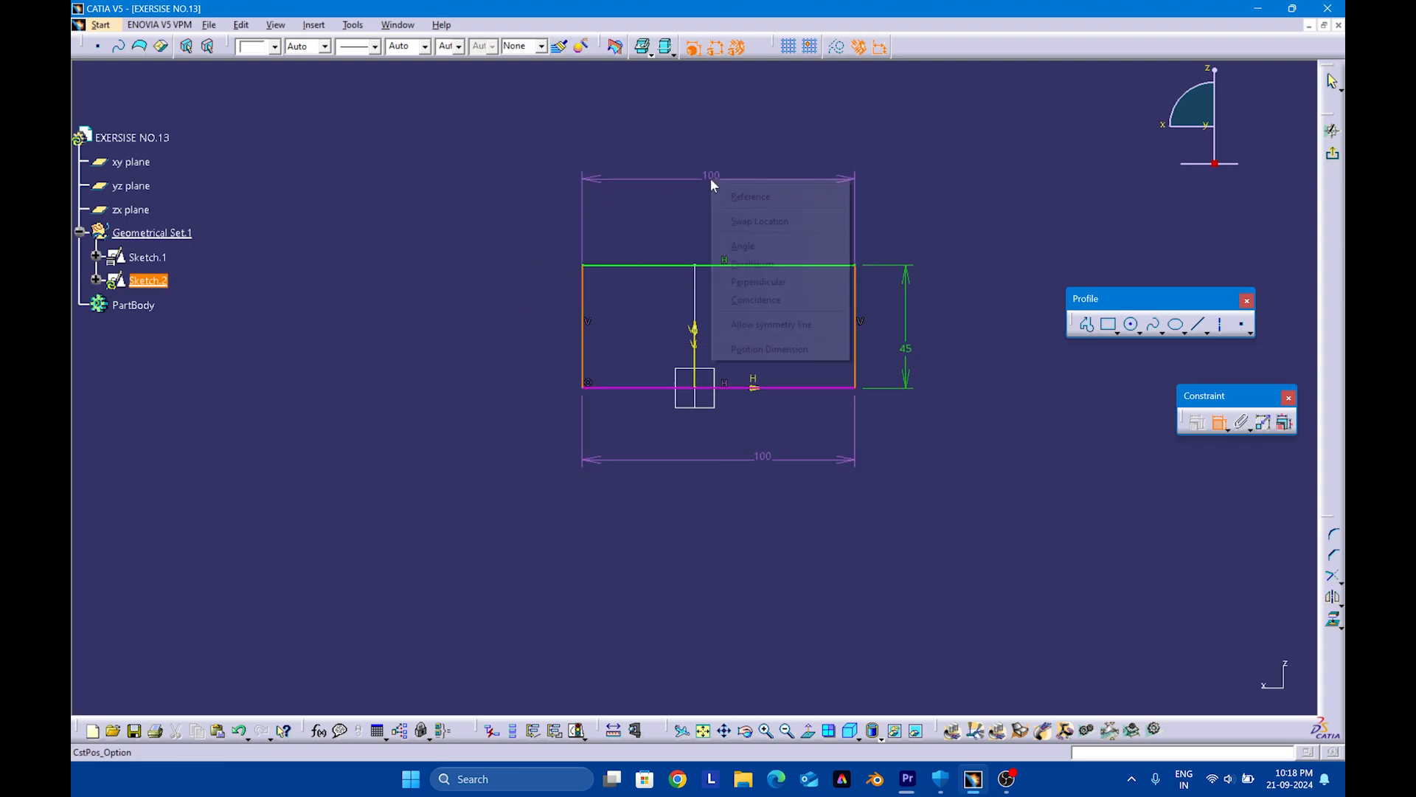
click(745, 321)
click(694, 343)
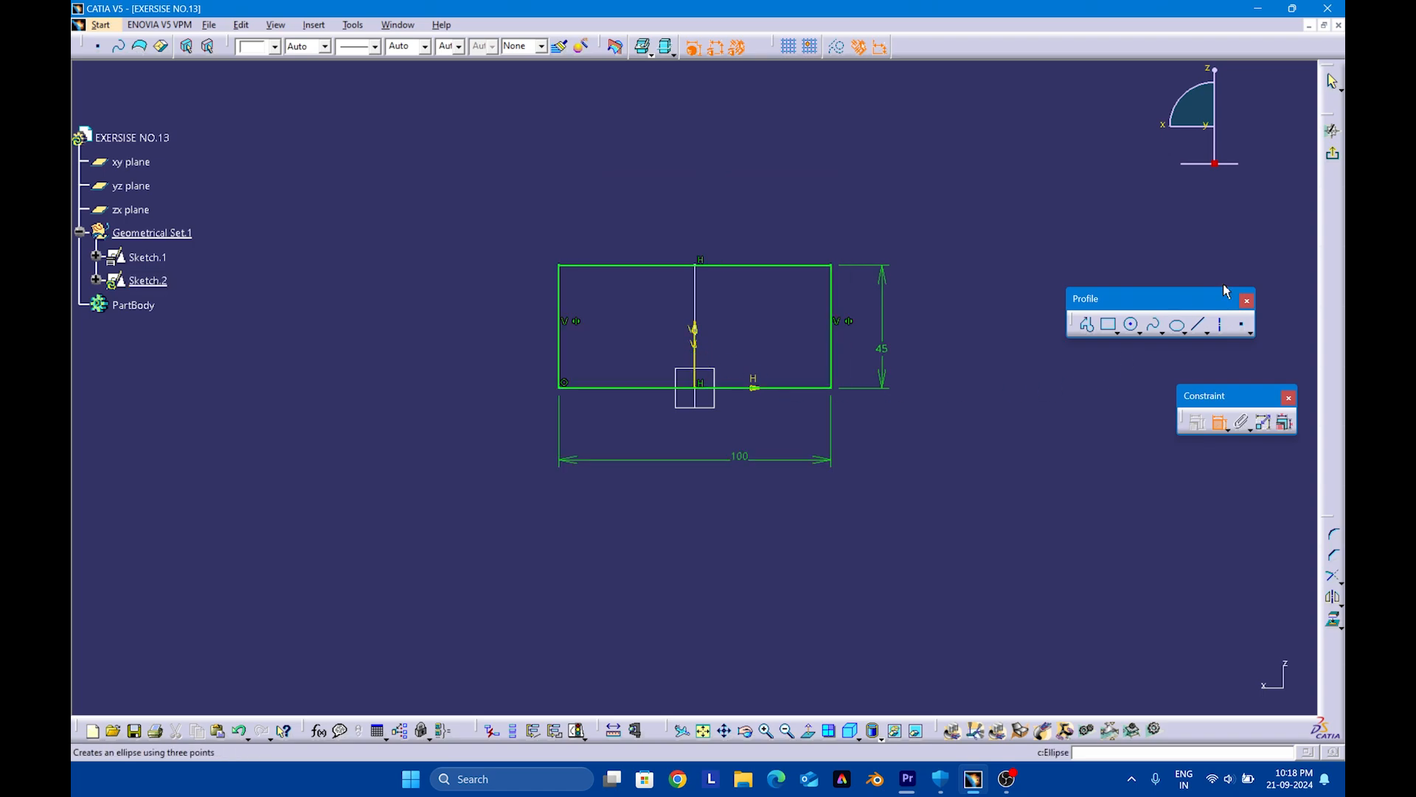
click(1332, 154)
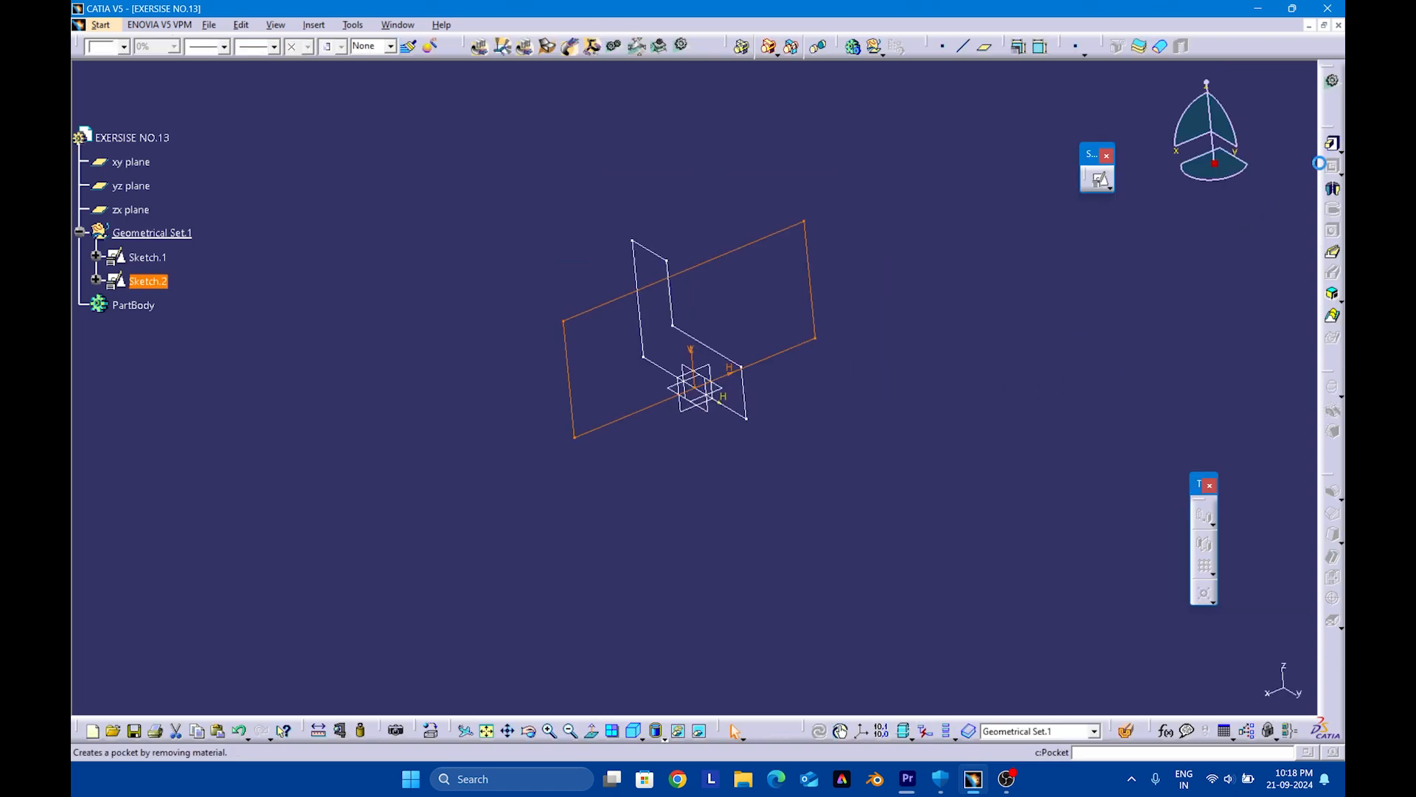
click(881, 367)
Define PartBody as the in-work object
click(129, 304)
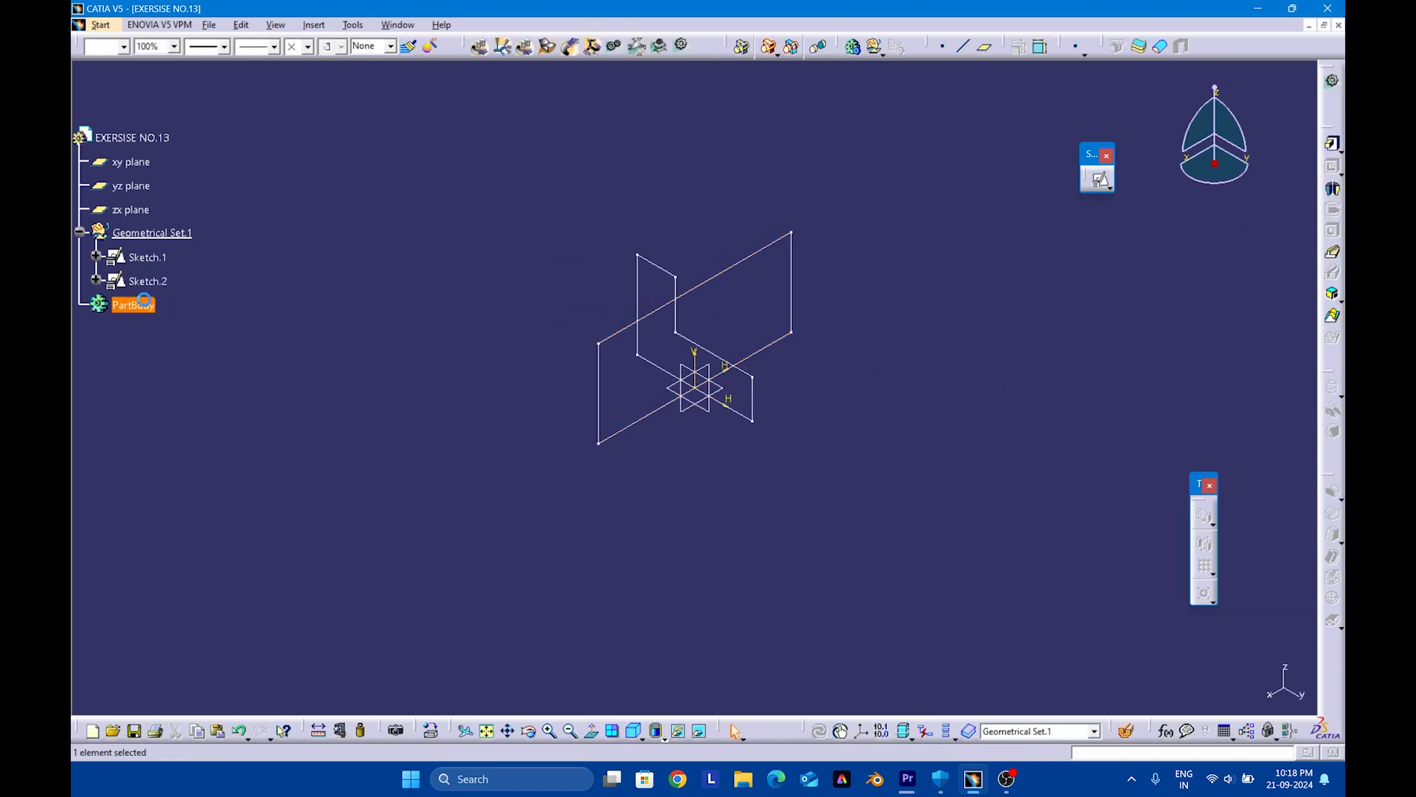
right_click(147, 305)
click(208, 406)
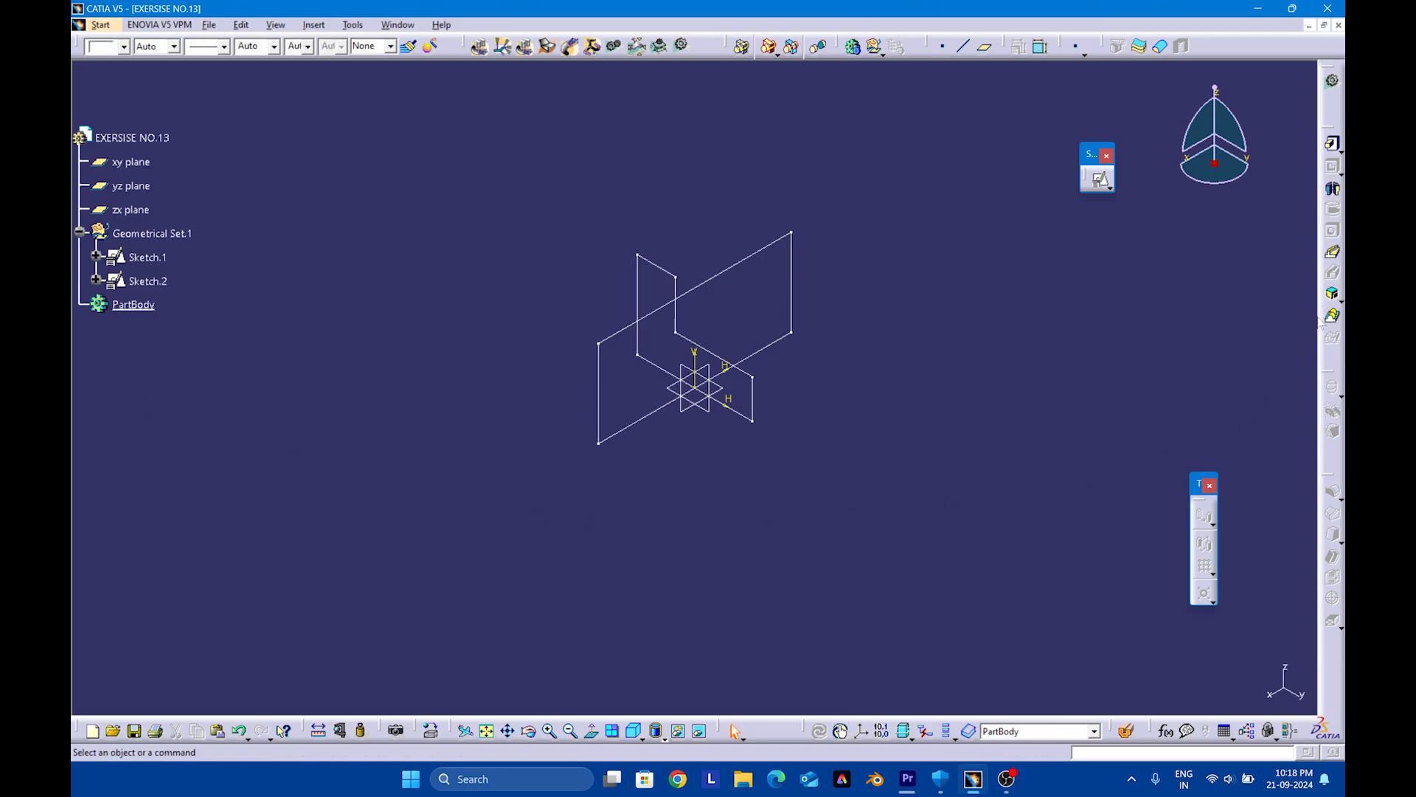
Create a Combine solid from the L-profile sketch and the rectangle sketch, both normal to profile
click(1333, 295)
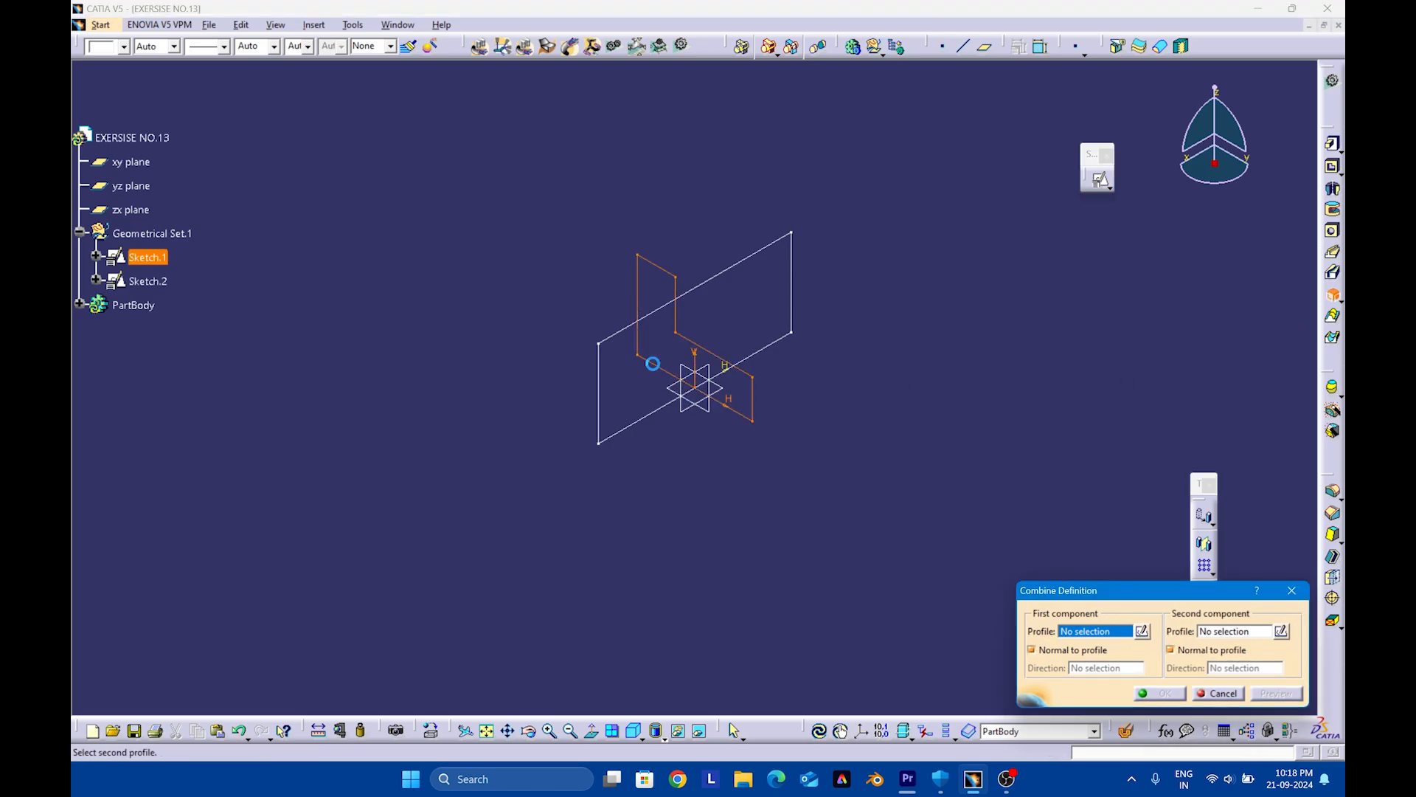
click(652, 360)
click(635, 436)
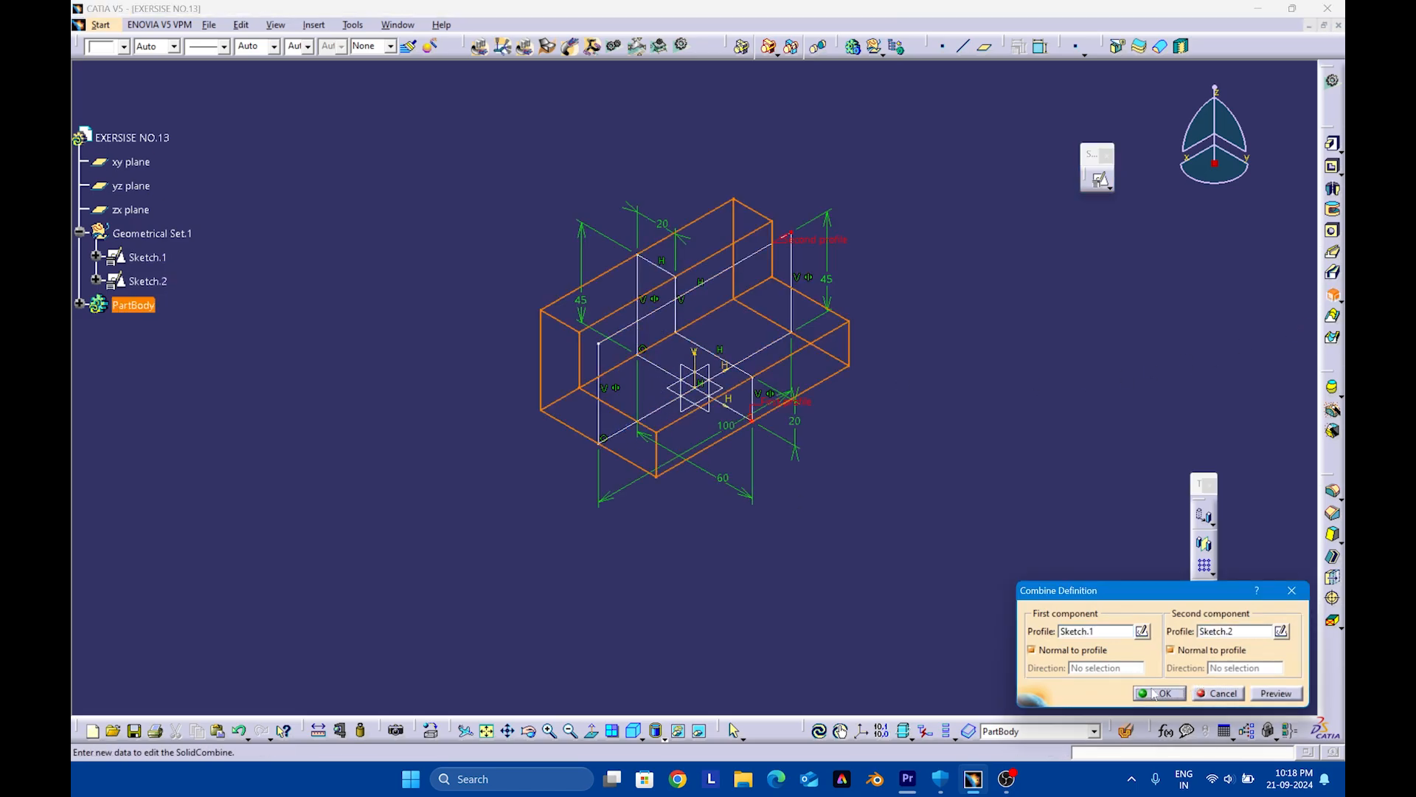
click(1155, 695)
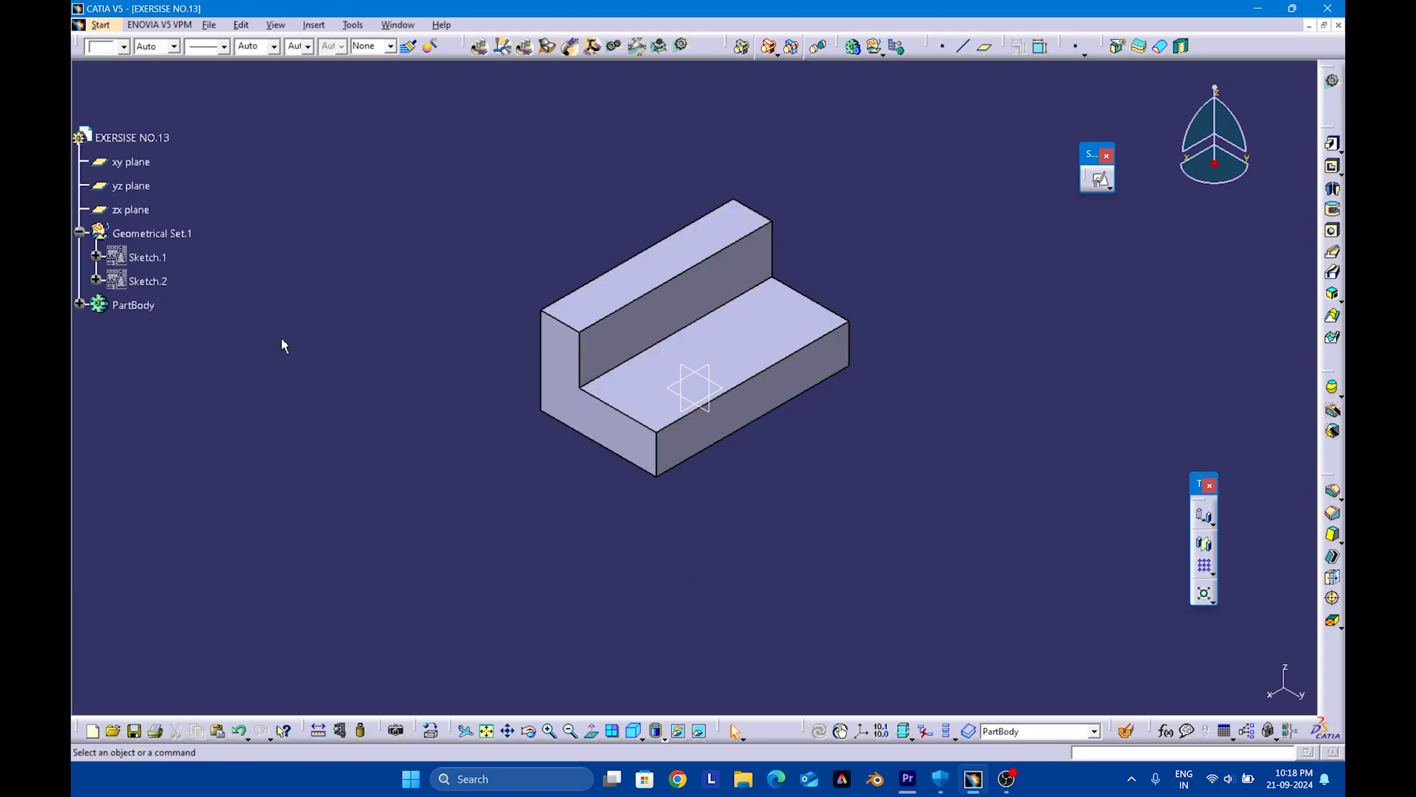
Define Geometrical Set.1 as the in-work object and create a positioned sketch on the zx plane with implicit origin and orientation
click(131, 235)
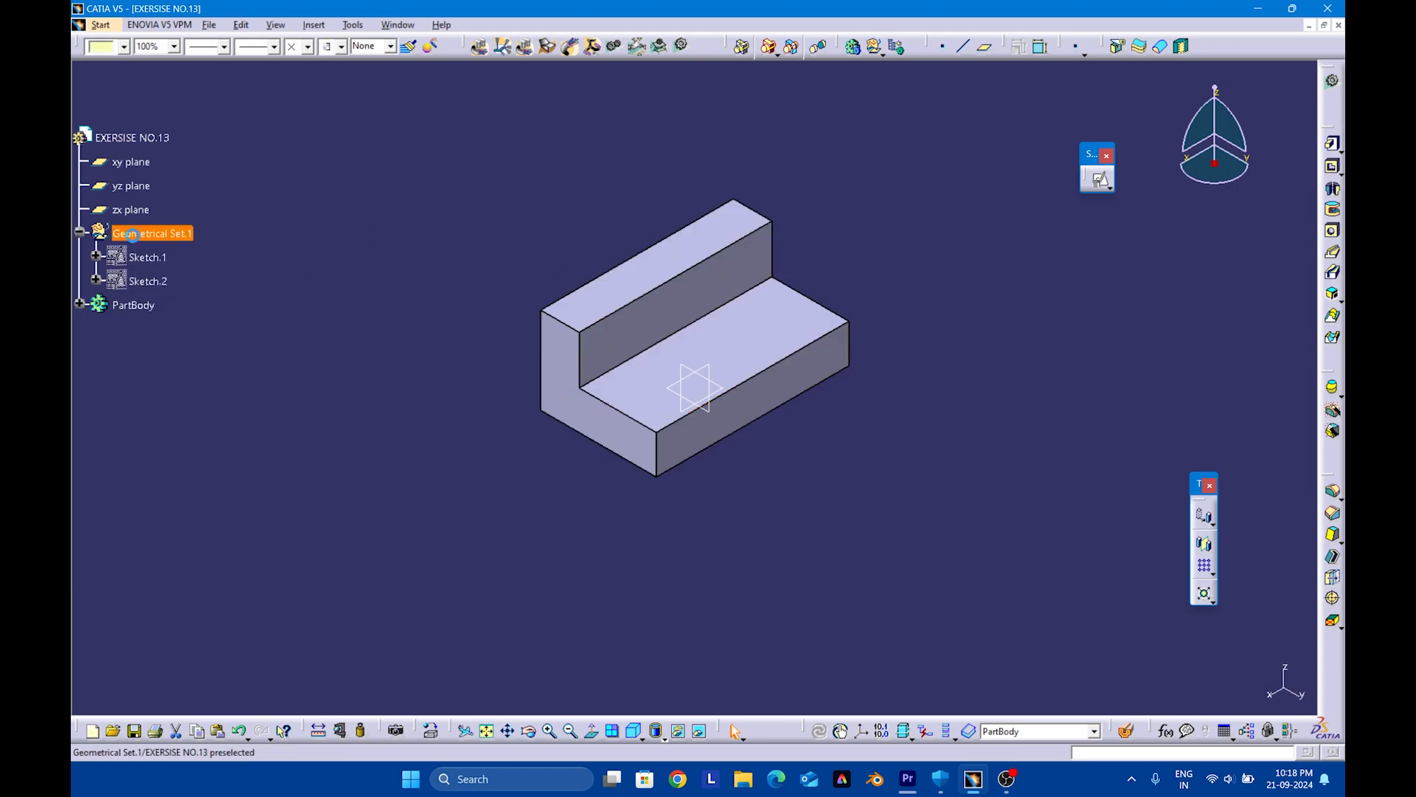
right_click(131, 235)
click(198, 344)
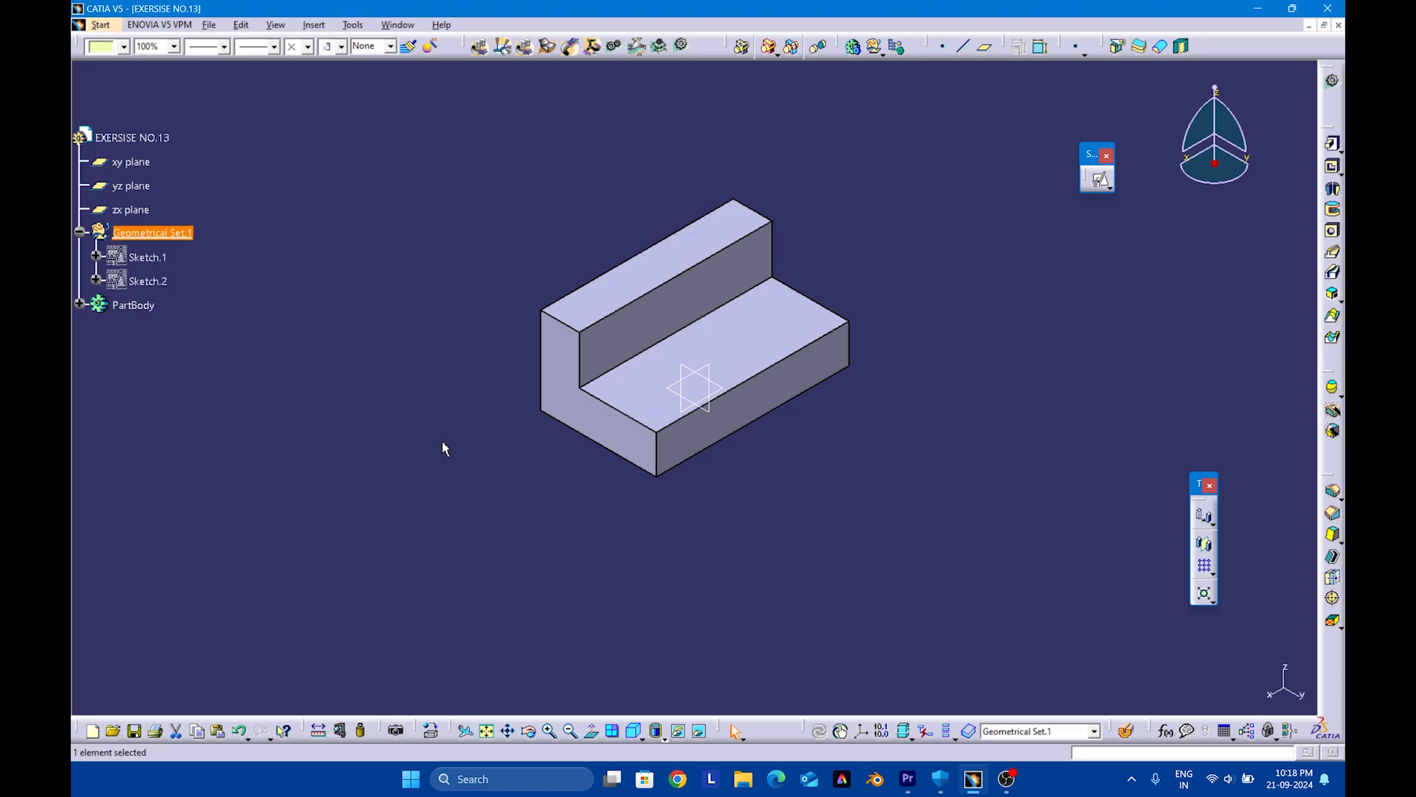
click(722, 380)
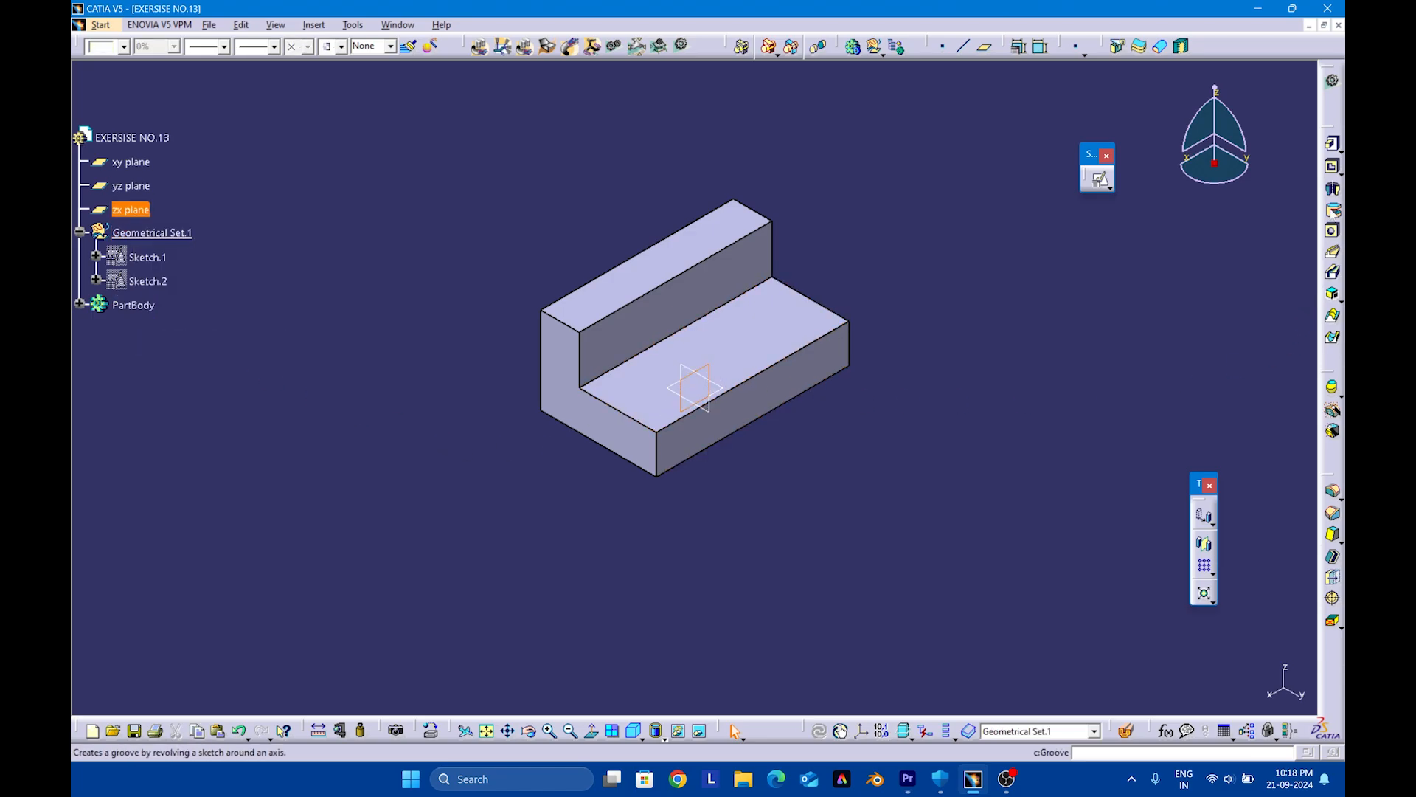
click(1102, 182)
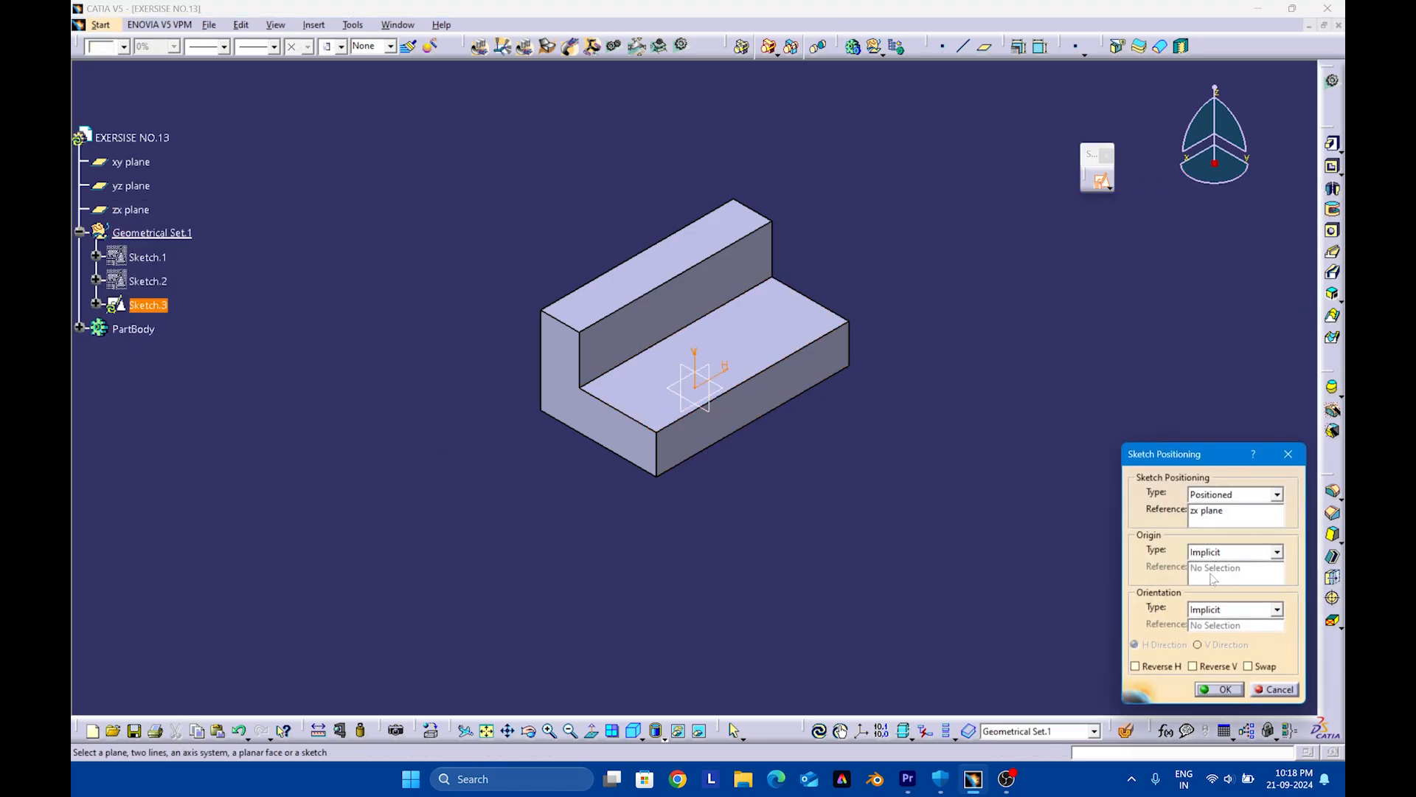
click(1217, 690)
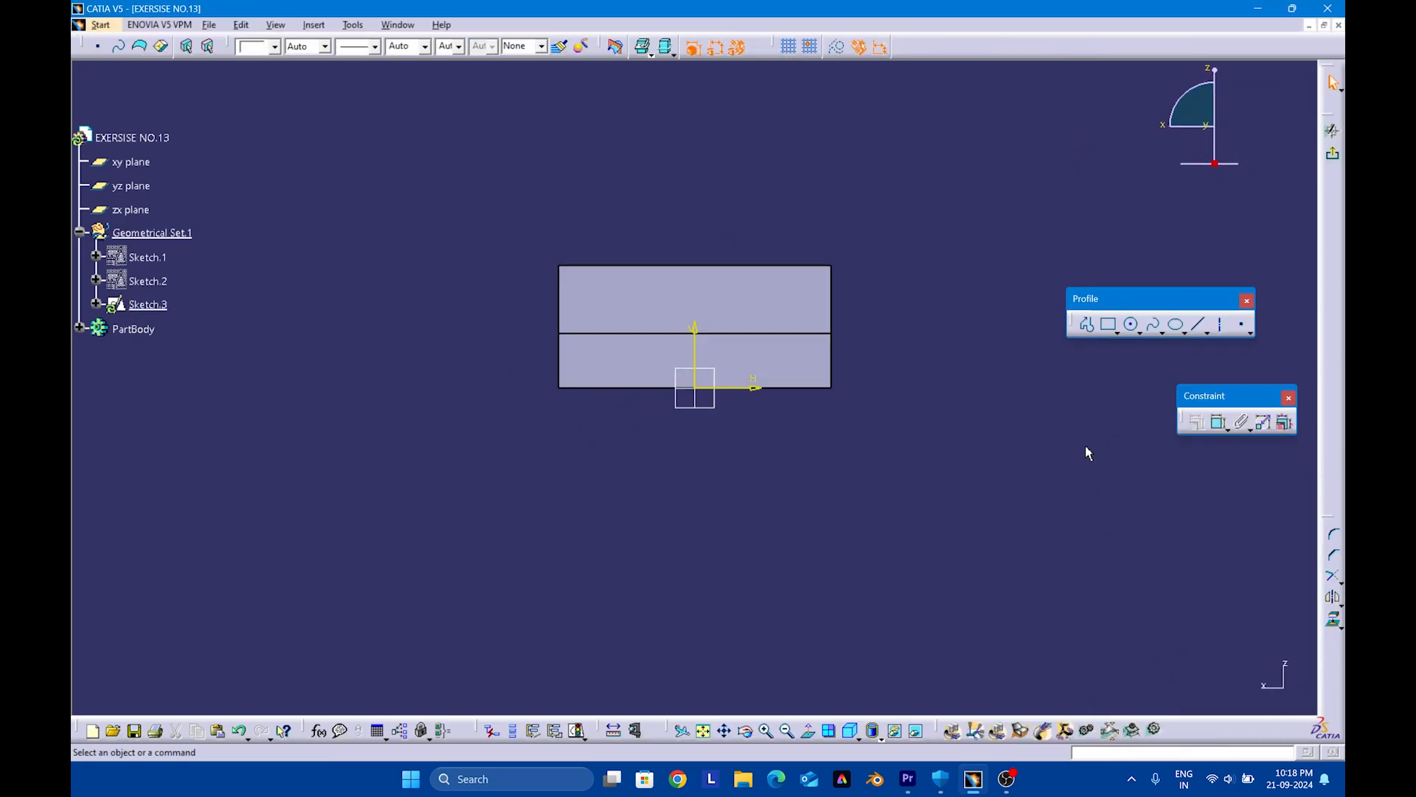
Sketch two concentric circles about 62 mm and 31 mm in diameter, centred on the vertical axis about 60 mm above the origin
click(1132, 329)
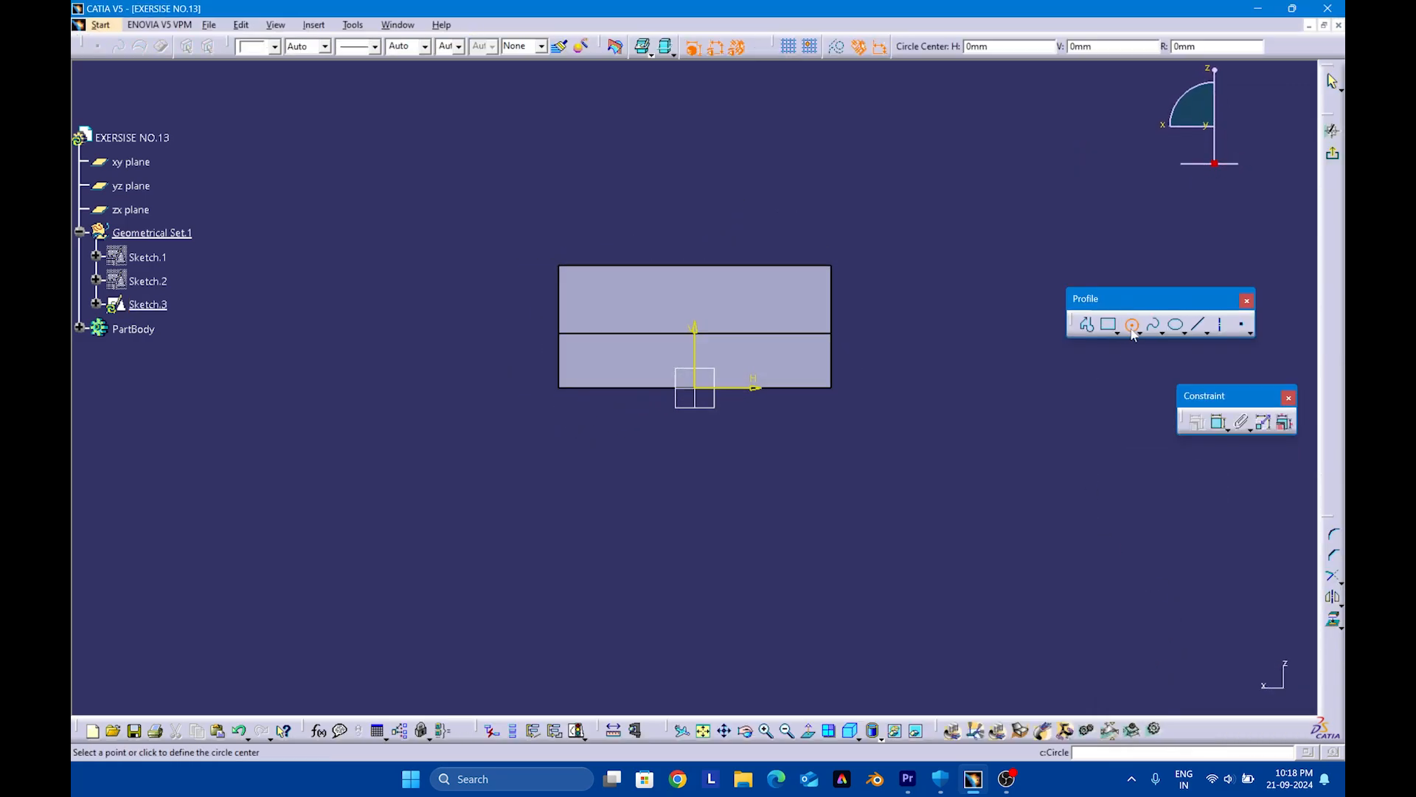
click(695, 223)
click(771, 188)
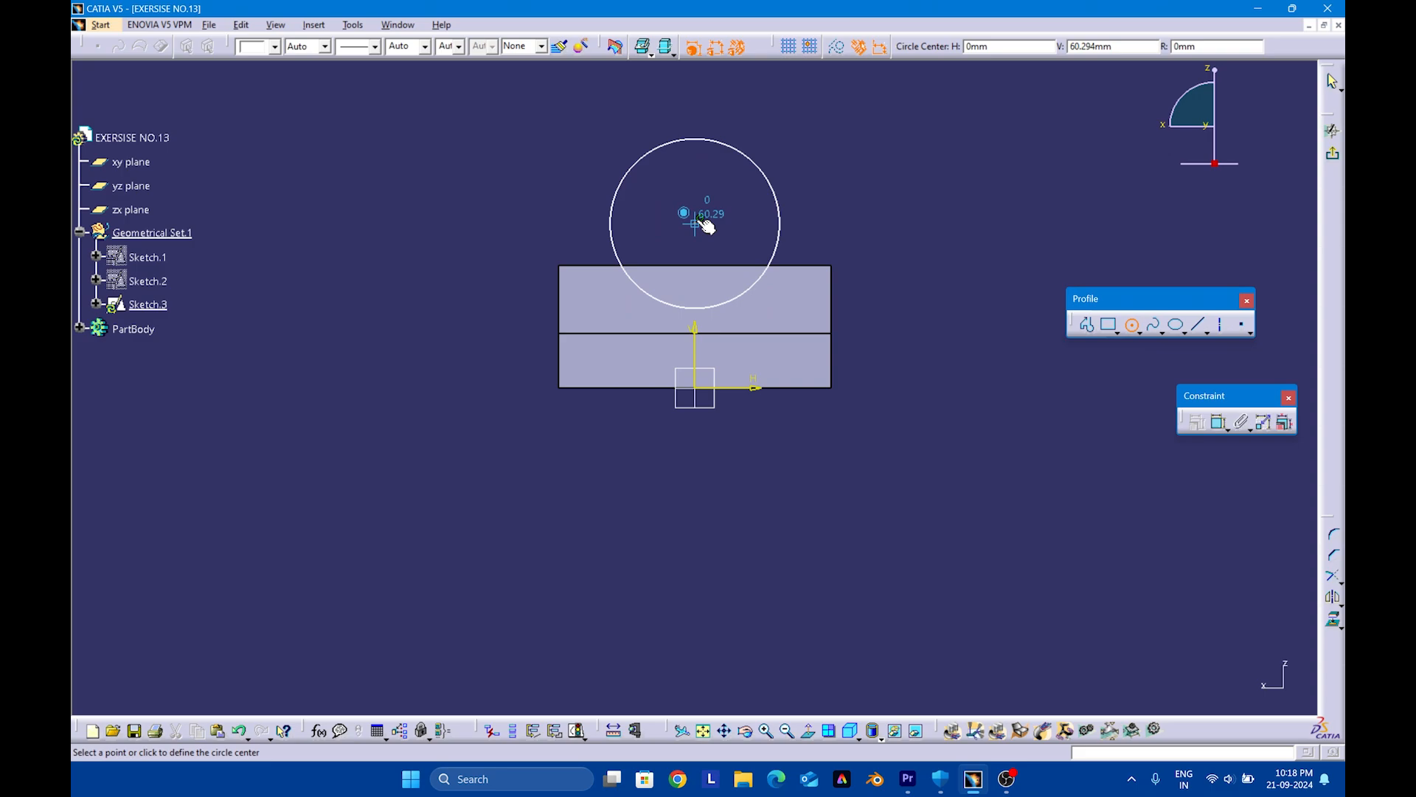
click(695, 223)
click(730, 200)
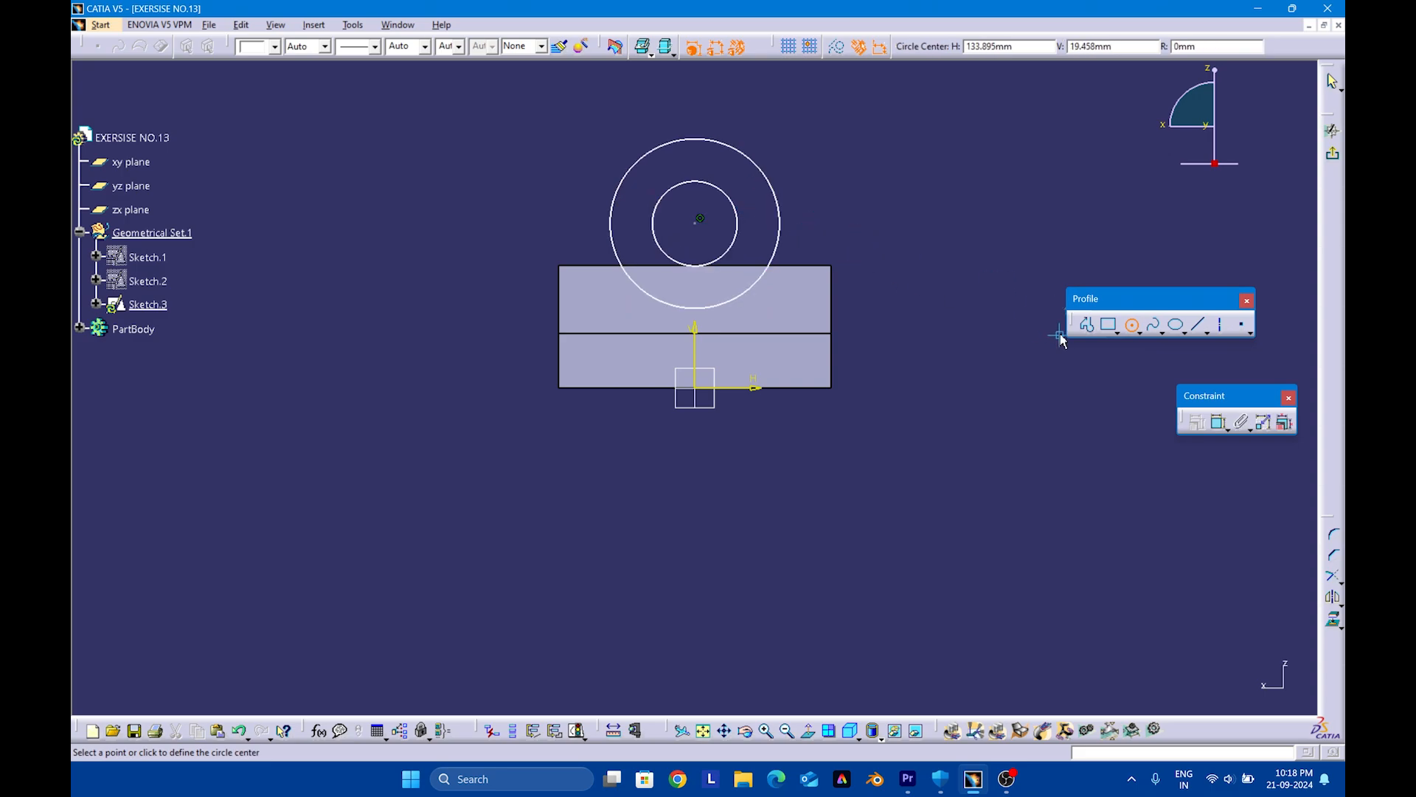
Dimension the outer circle's diameter as 50 mm
click(1218, 422)
click(779, 234)
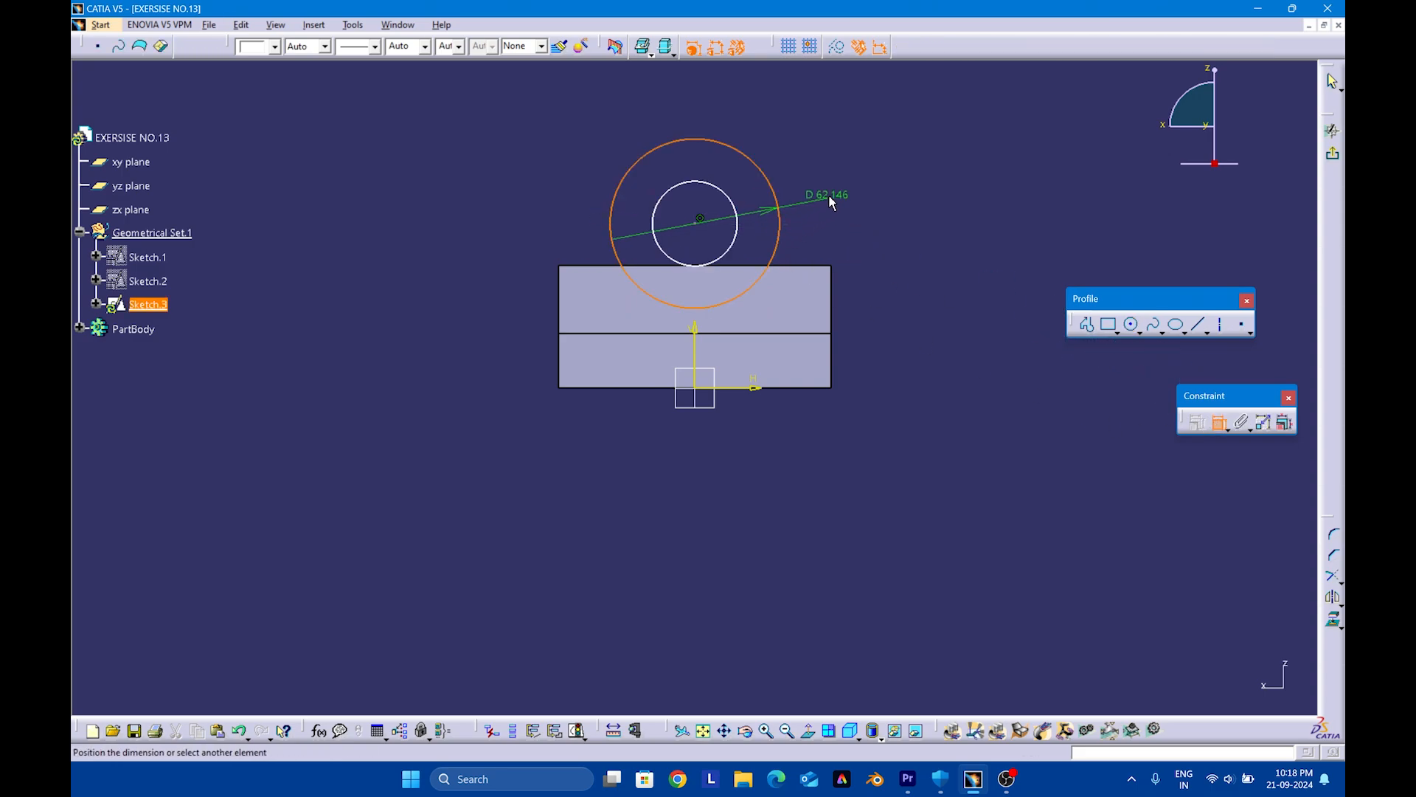
click(836, 190)
double_click(839, 190)
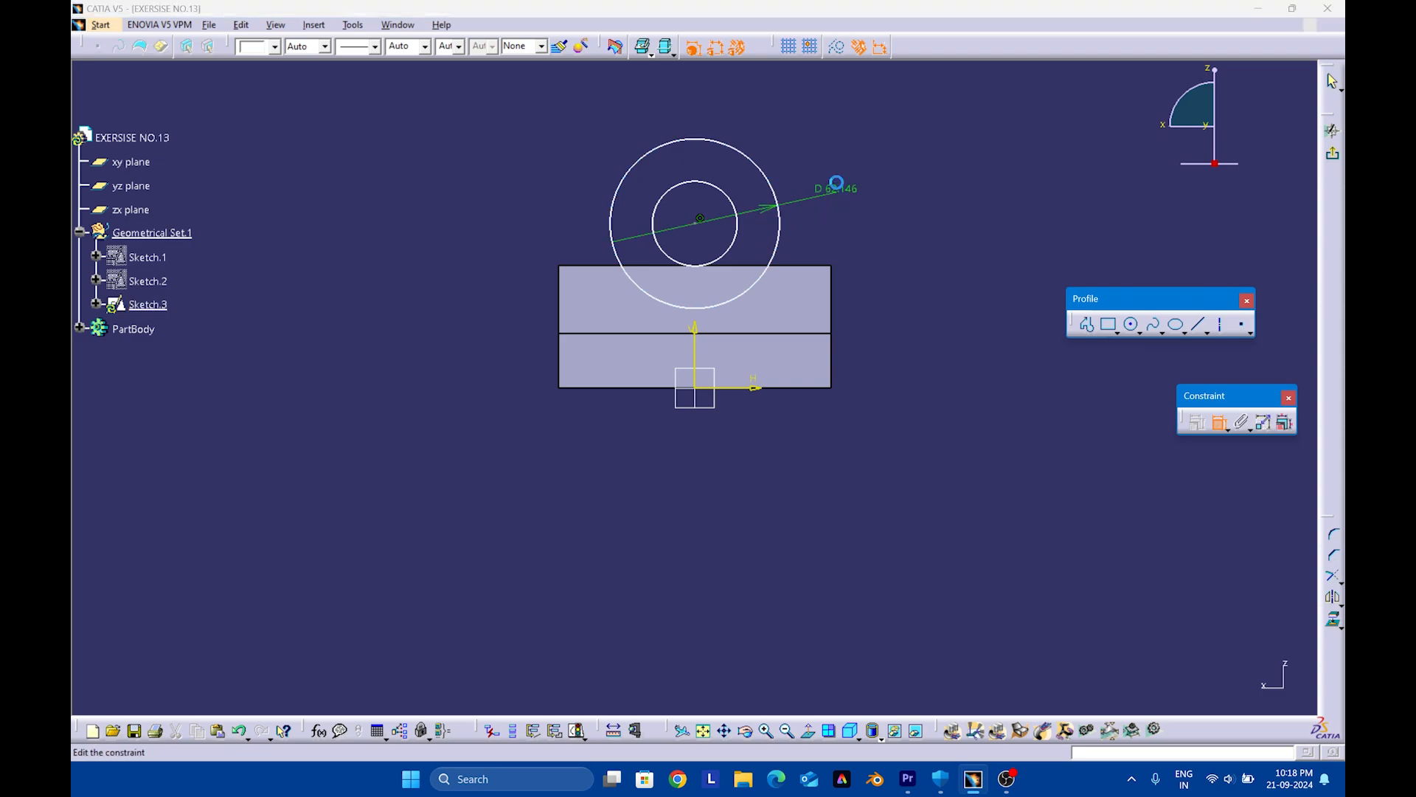
text(50)
key(Return)
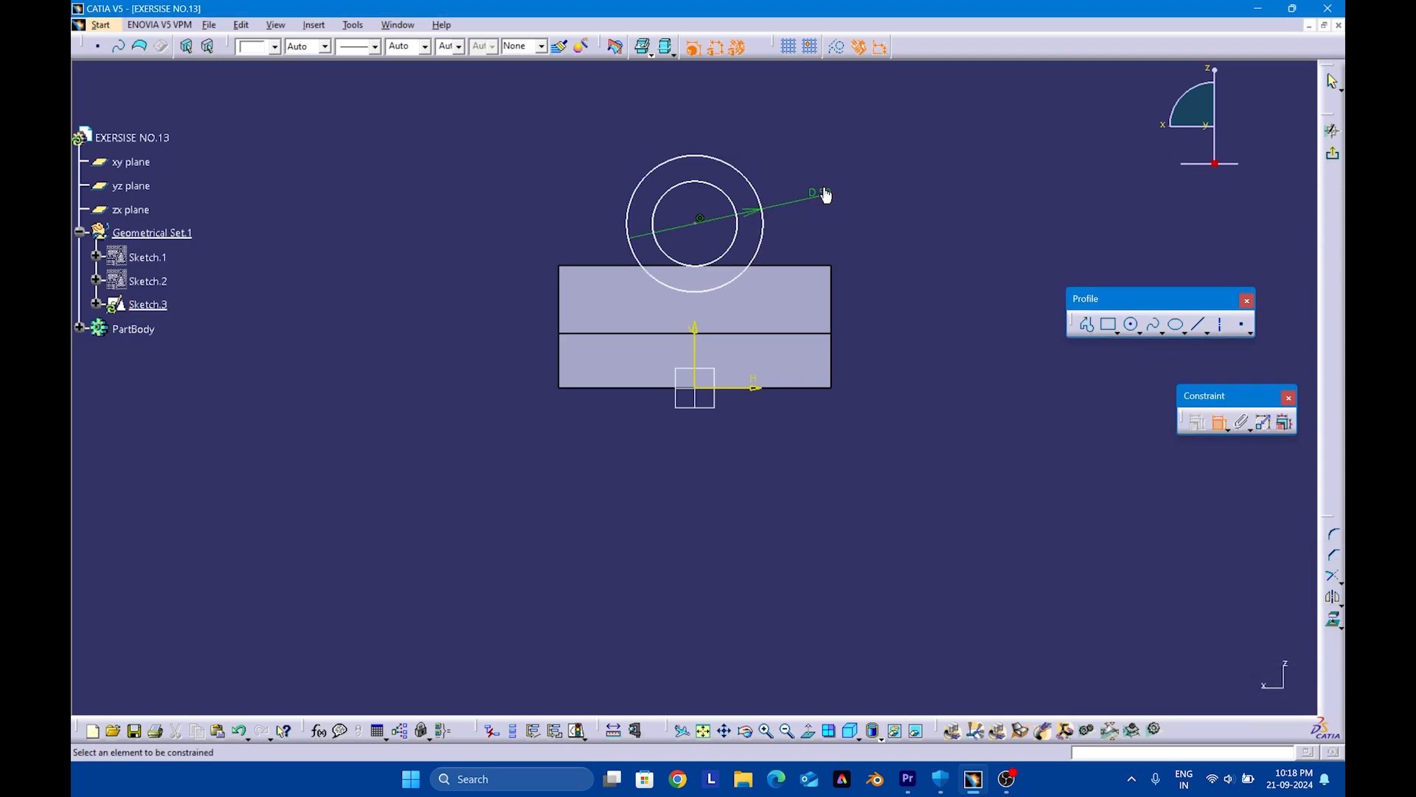
Dimension the inner circle's diameter as 40 mm
click(736, 233)
click(872, 253)
double_click(872, 243)
text(40)
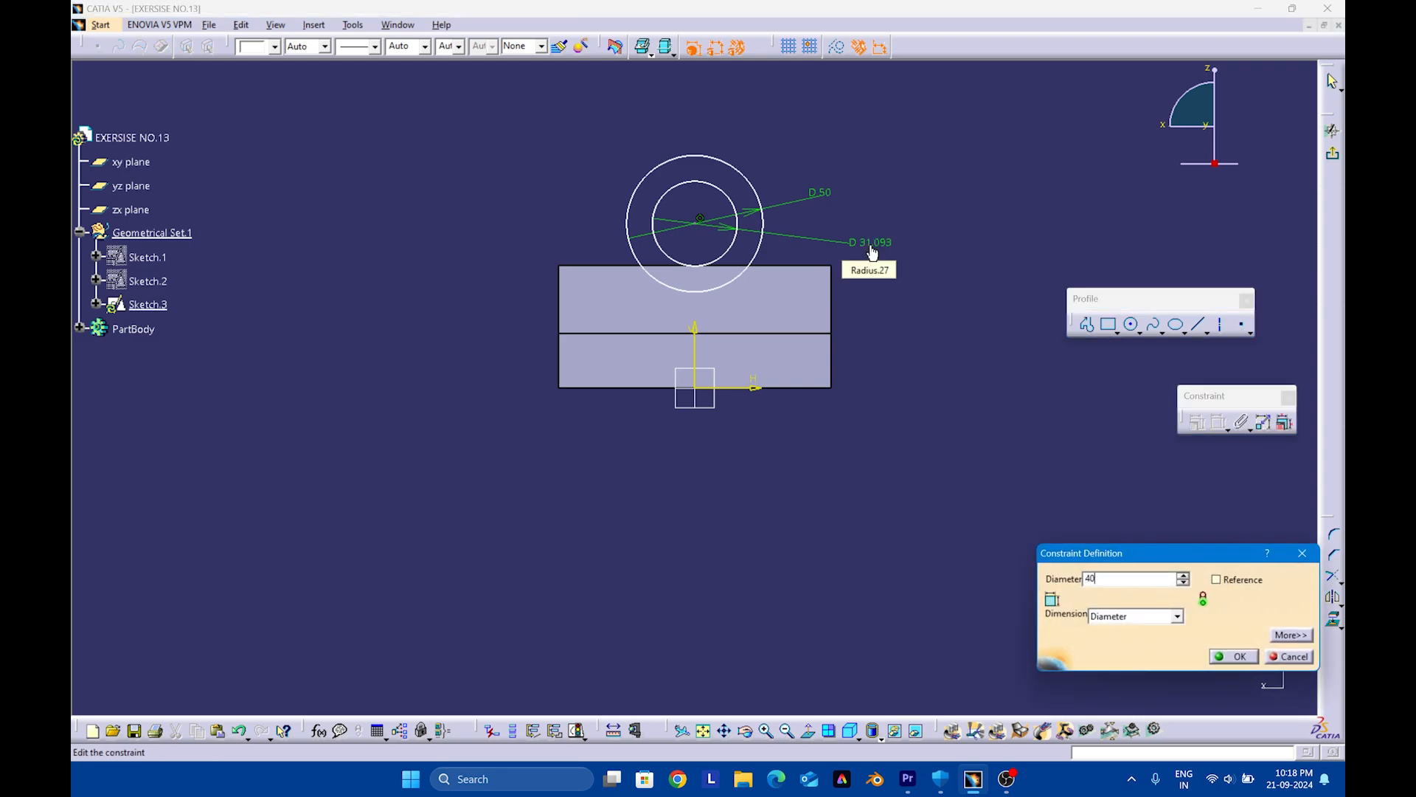
key(Return)
Dimension the circles' centre 45 mm above the horizontal axis and exit the sketch
click(698, 223)
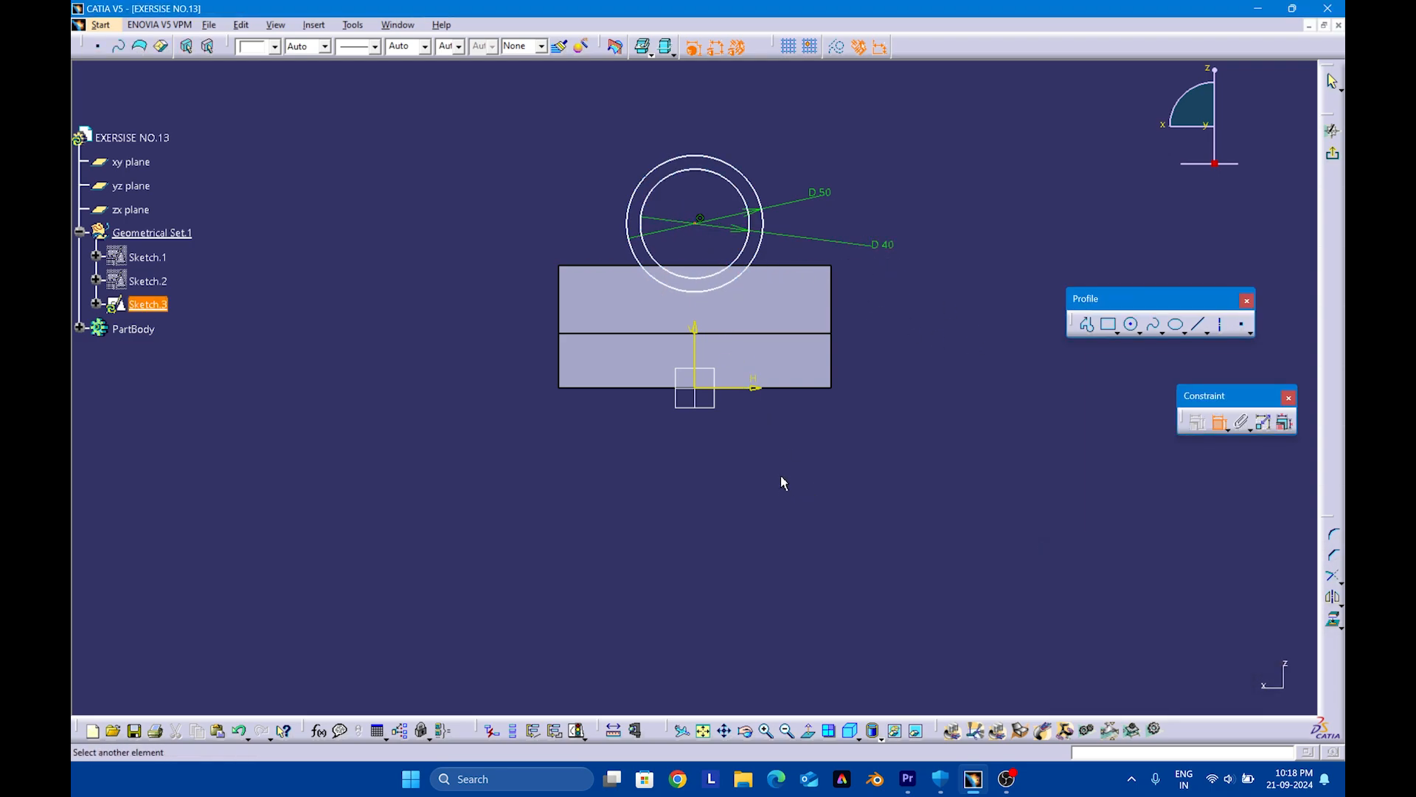
click(764, 388)
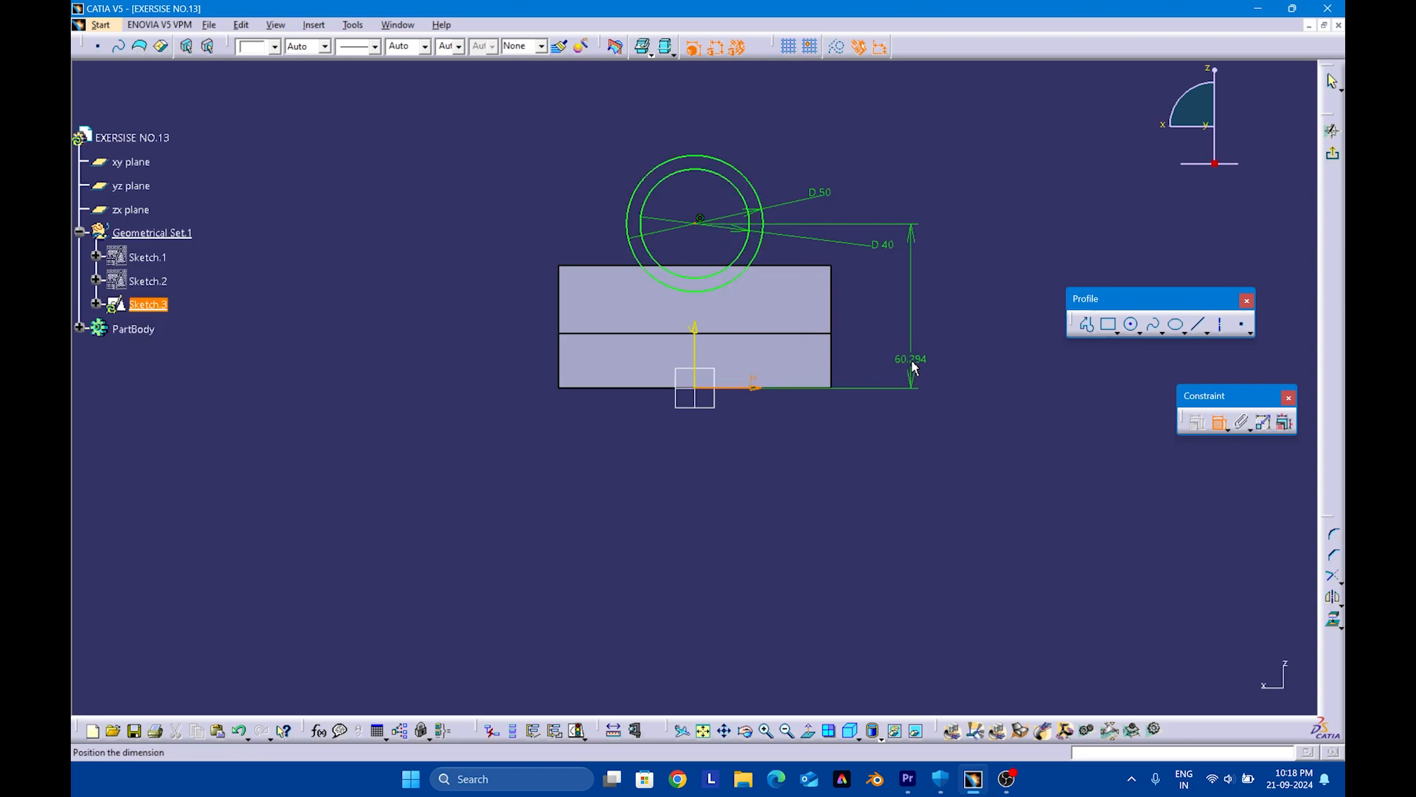
click(913, 369)
double_click(919, 366)
text(45)
key(Return)
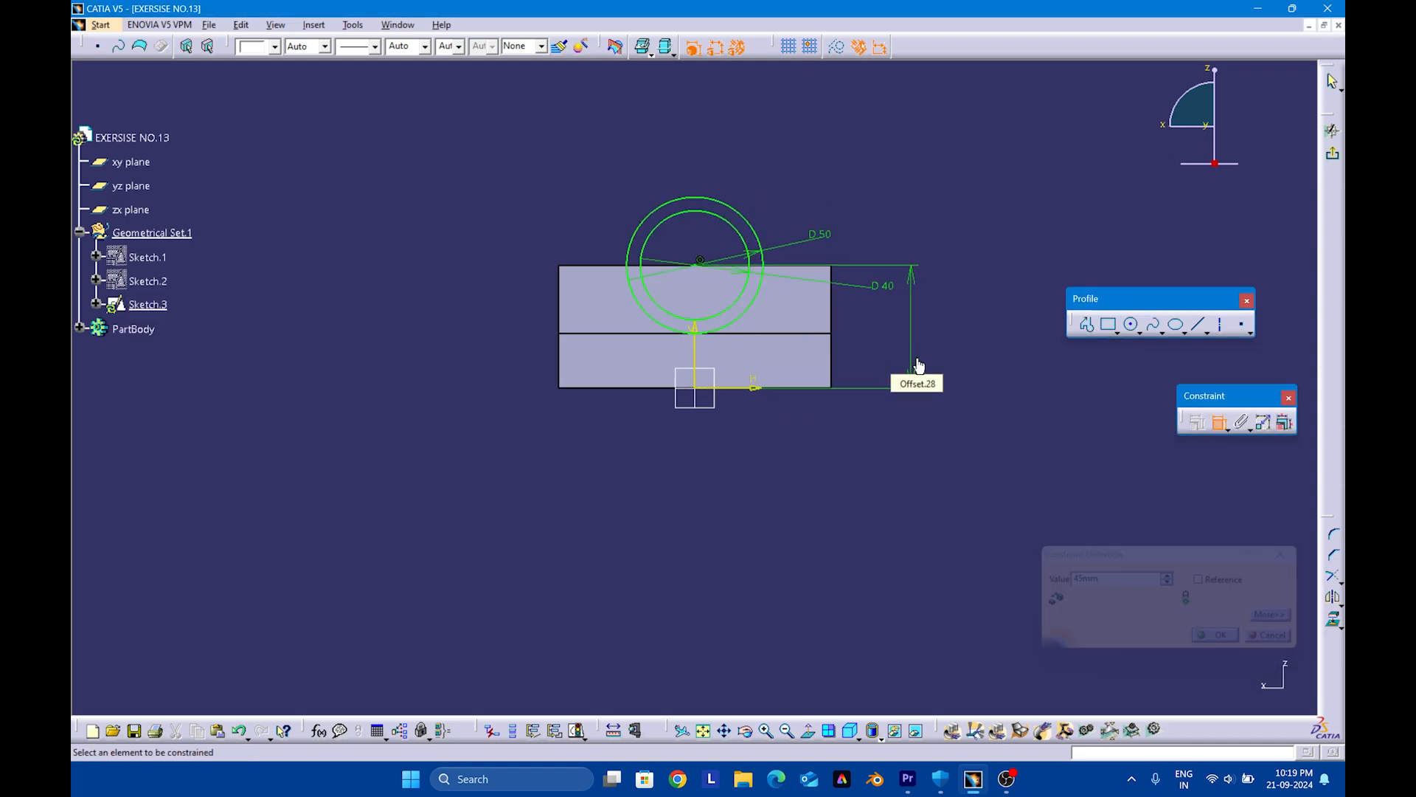
click(1334, 155)
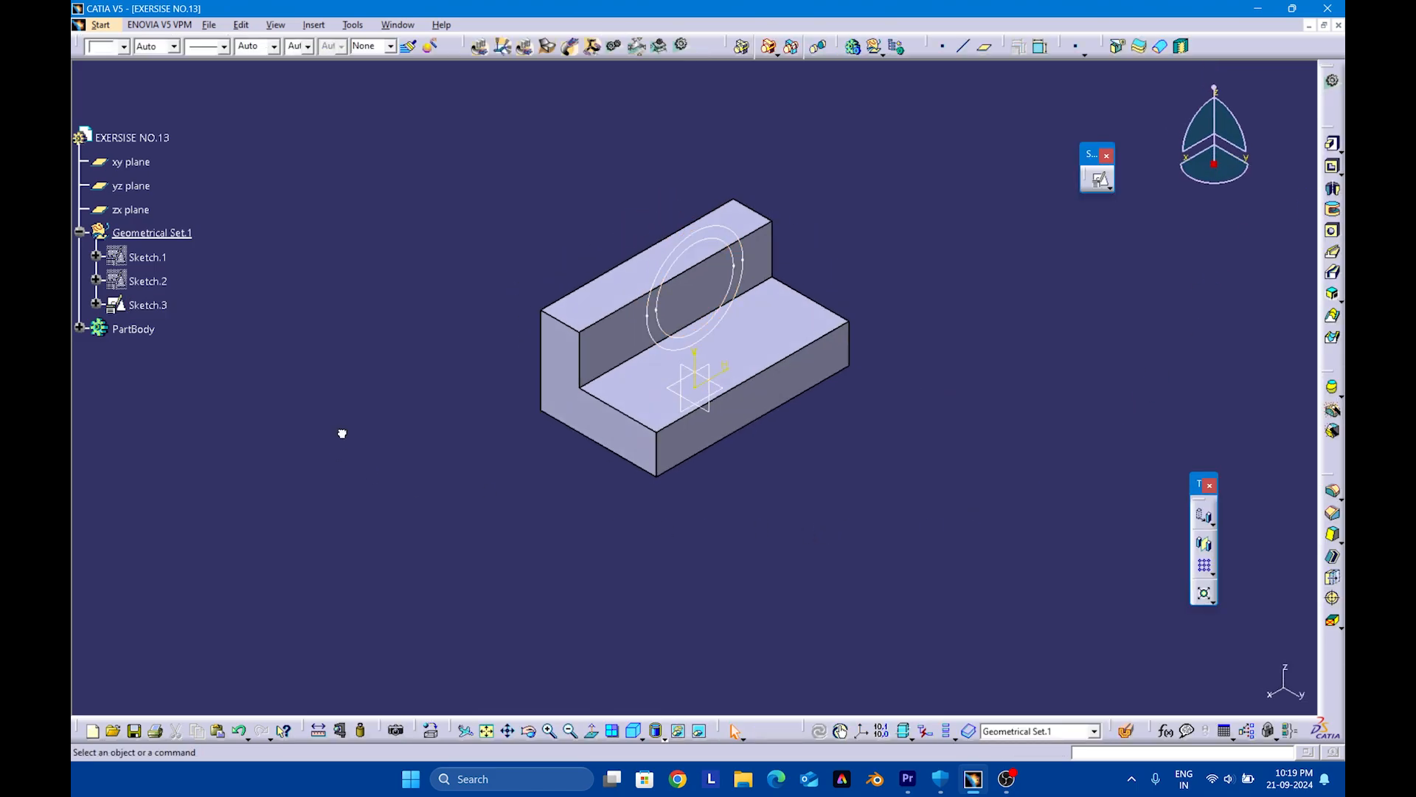
Expand PartBody in the specification tree and insert a new body into the part
click(79, 327)
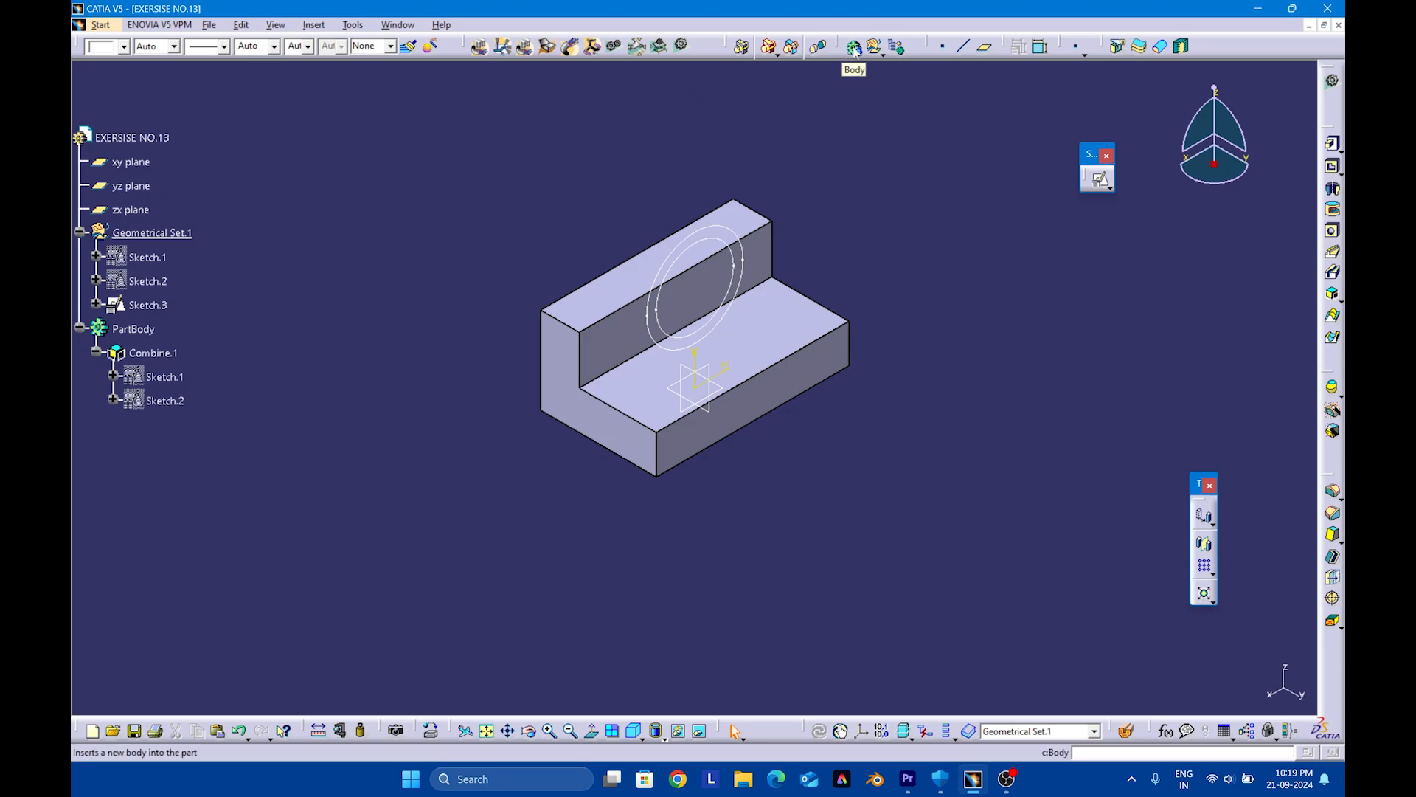
click(315, 25)
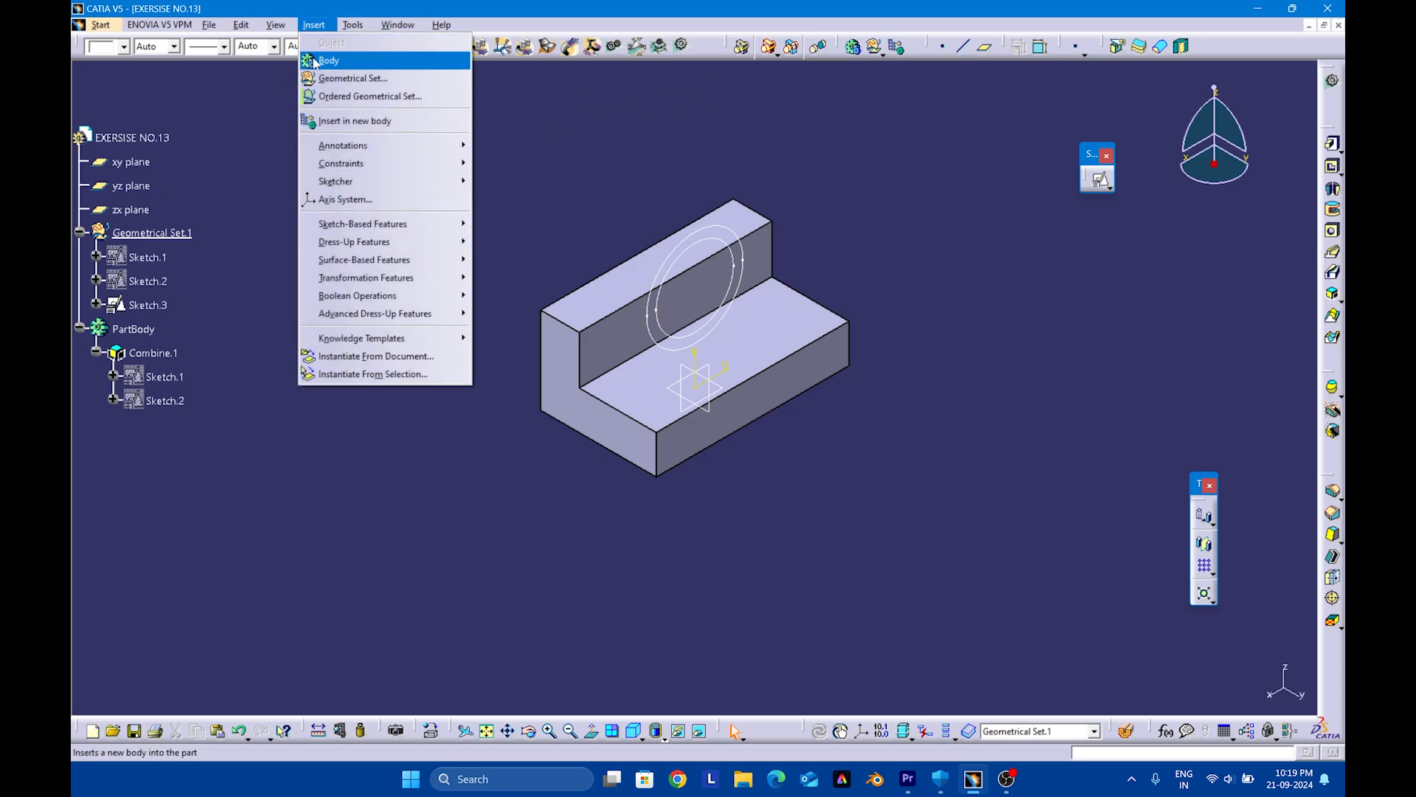
click(318, 59)
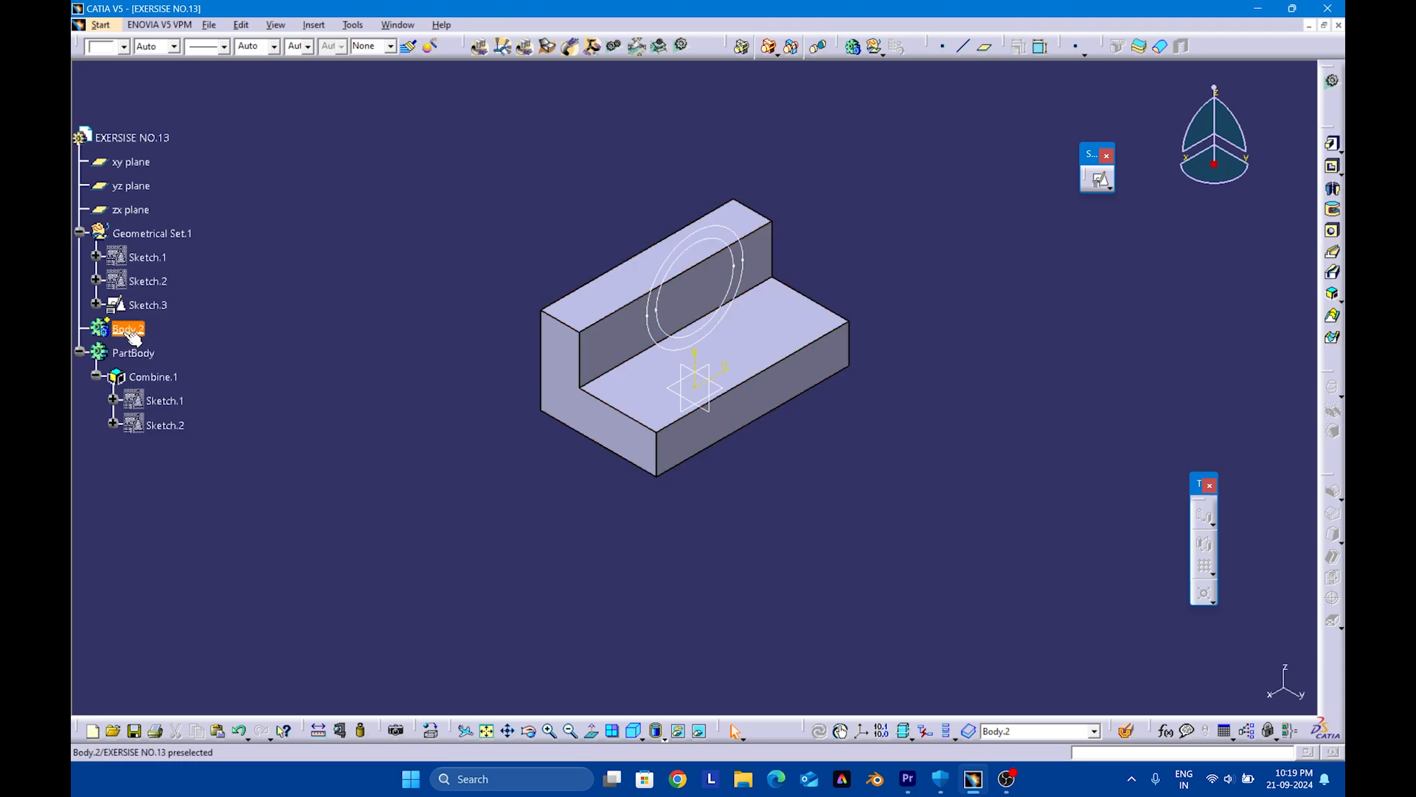
Start a pad from the concentric-circle sketch in Body.2 and reverse its direction
click(710, 325)
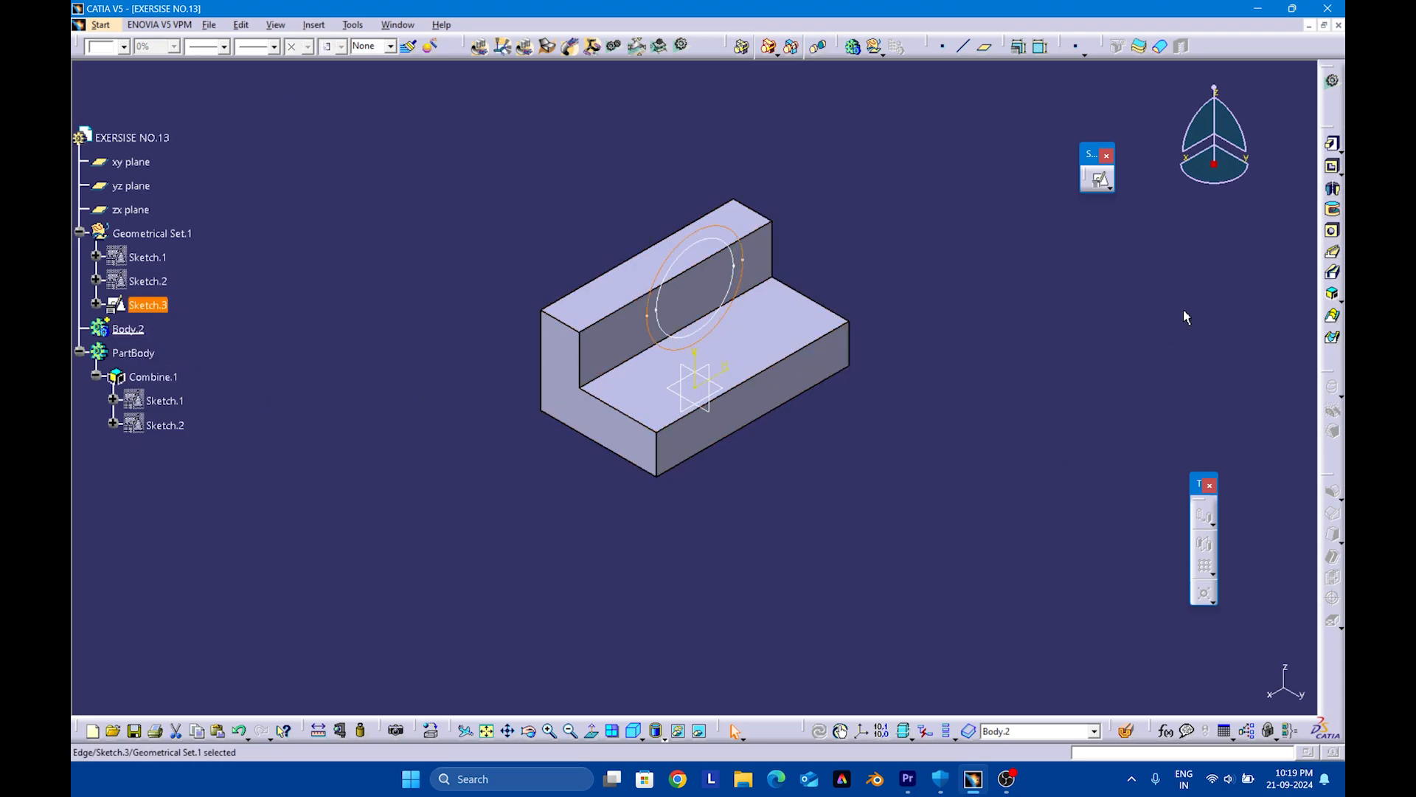
click(1332, 143)
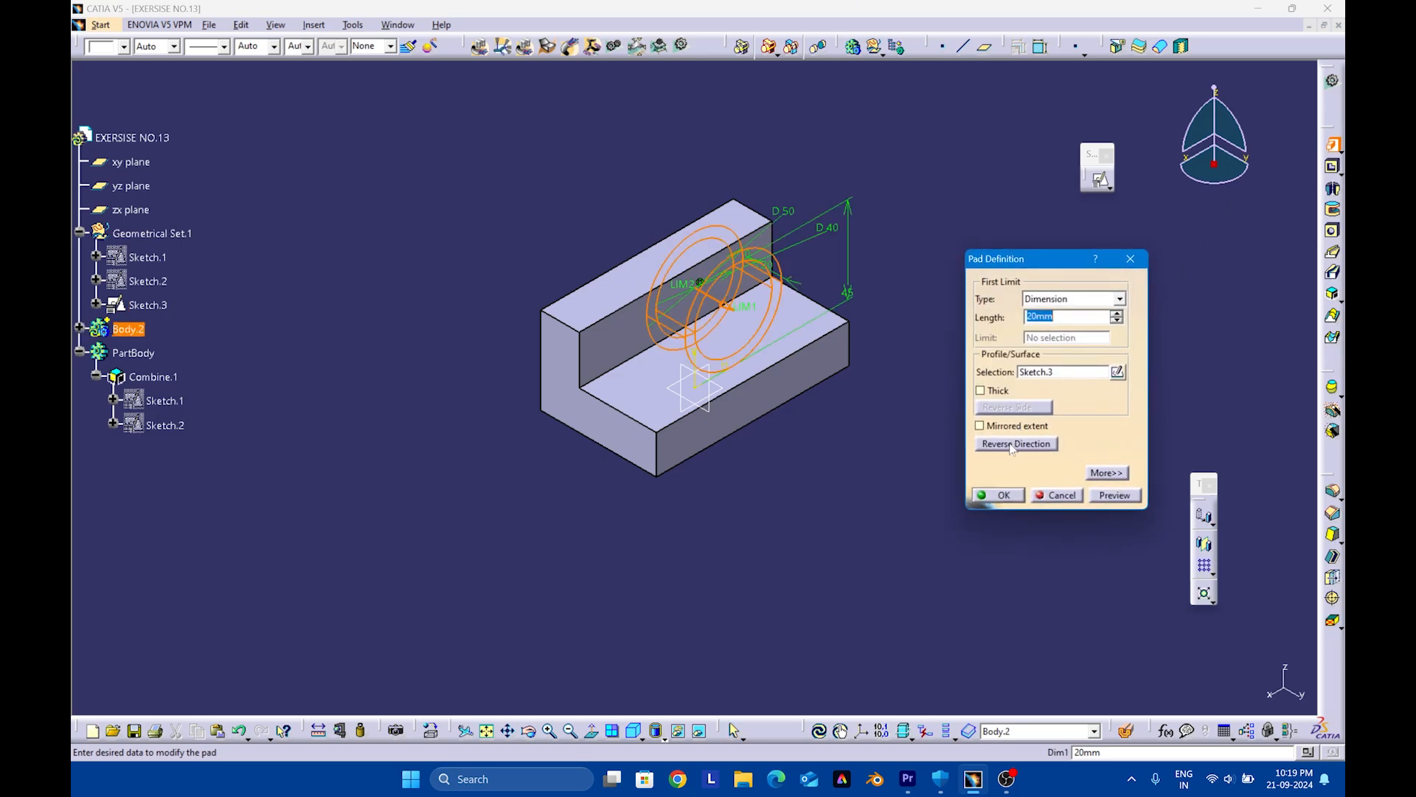
click(1011, 444)
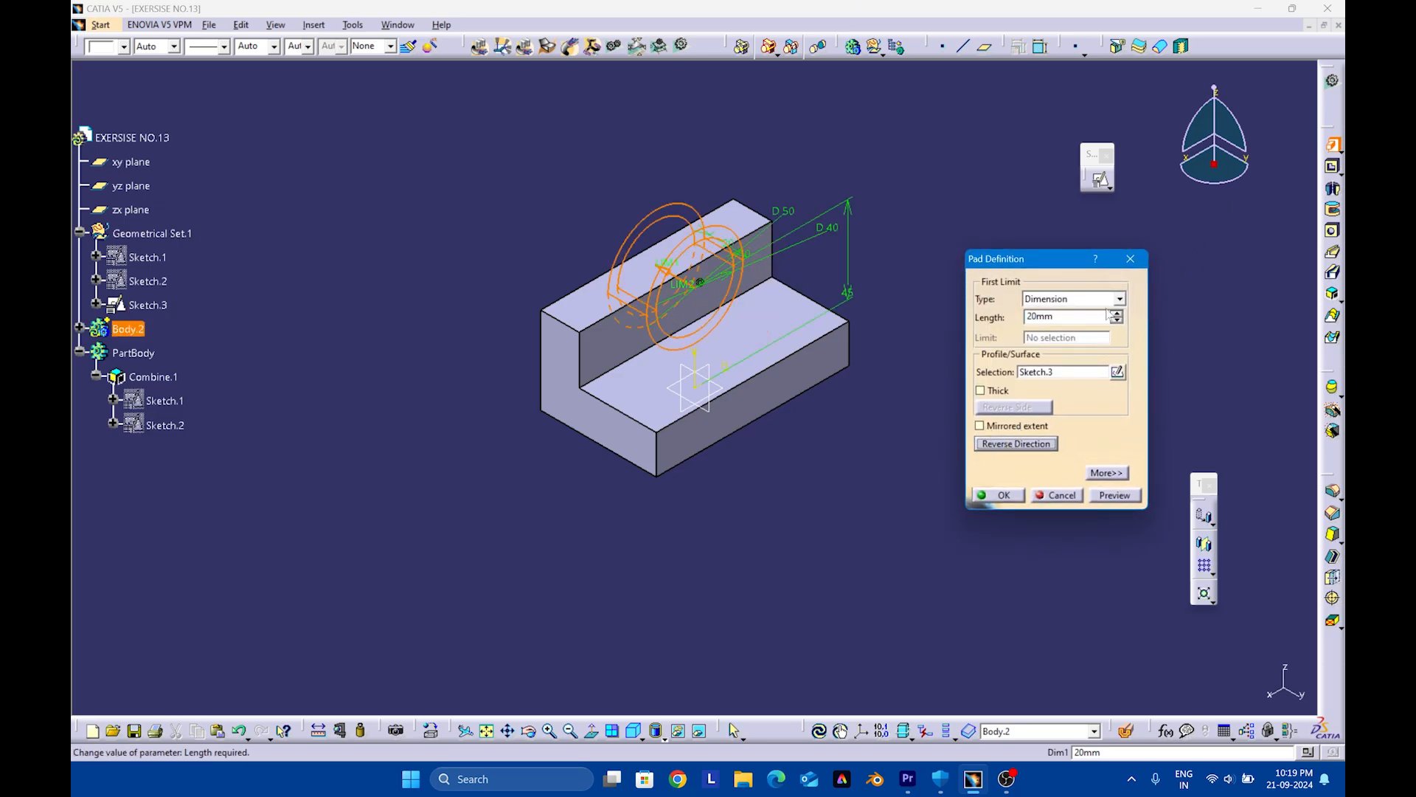
Try to limit the ring pad with the Up to next option
click(1118, 299)
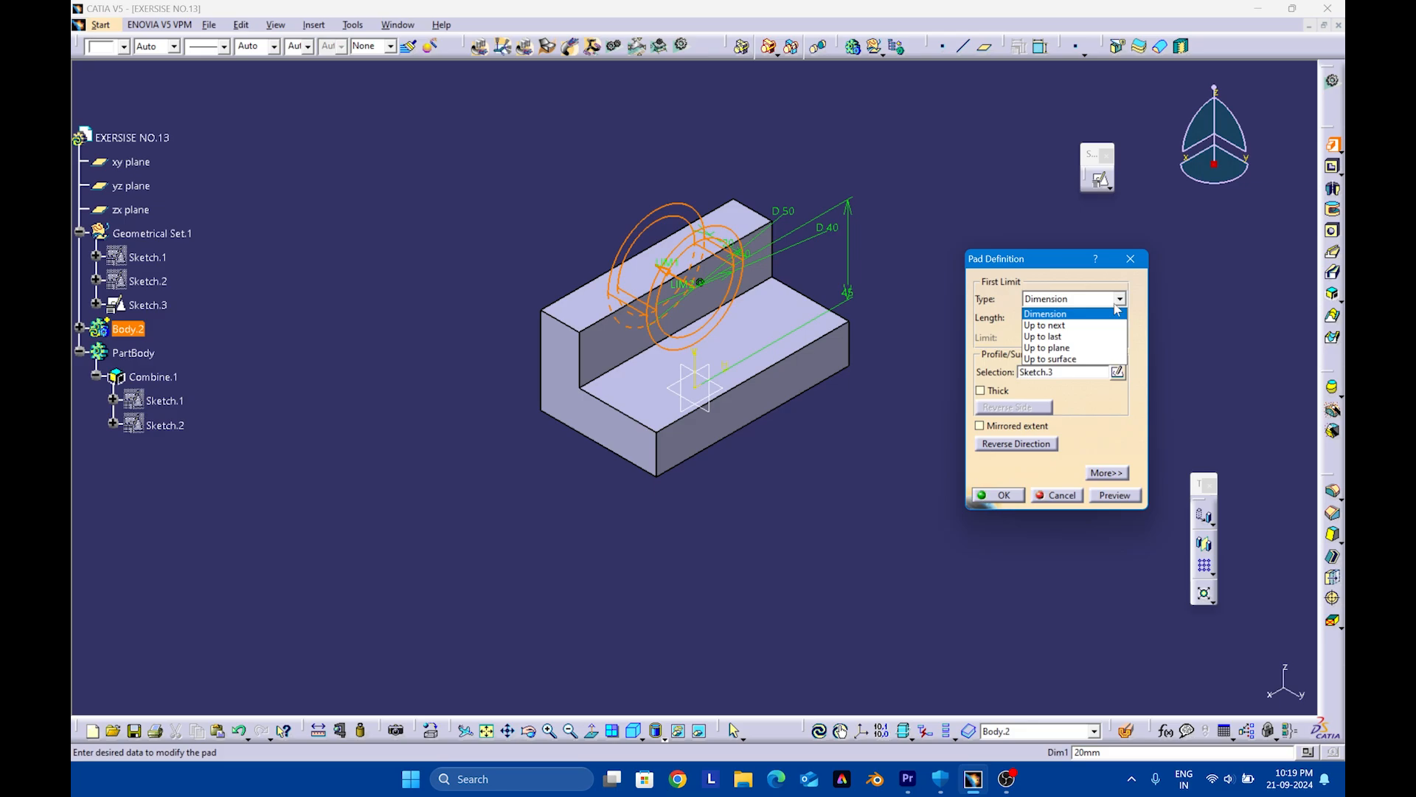
click(1086, 325)
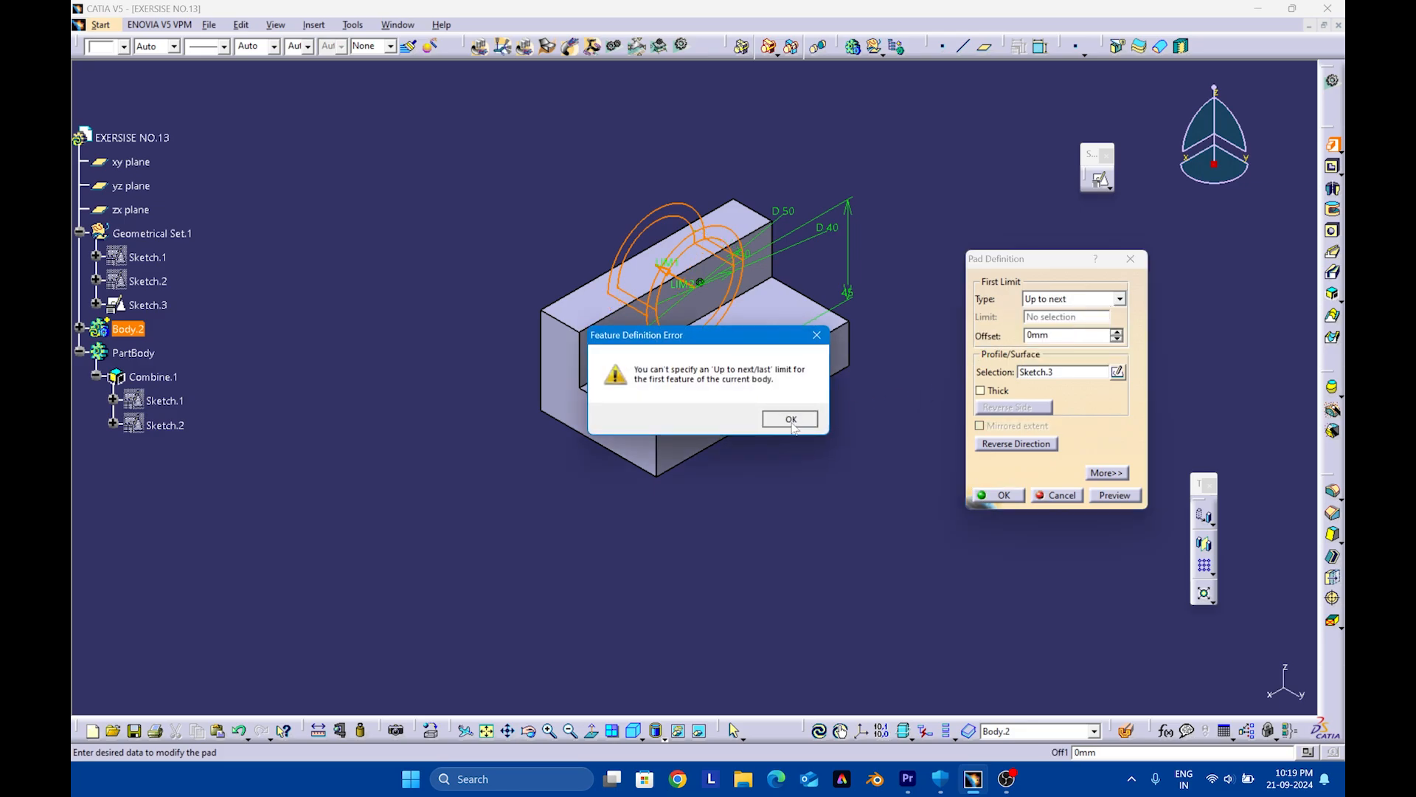
click(791, 419)
middle_drag(747, 410, 873, 436)
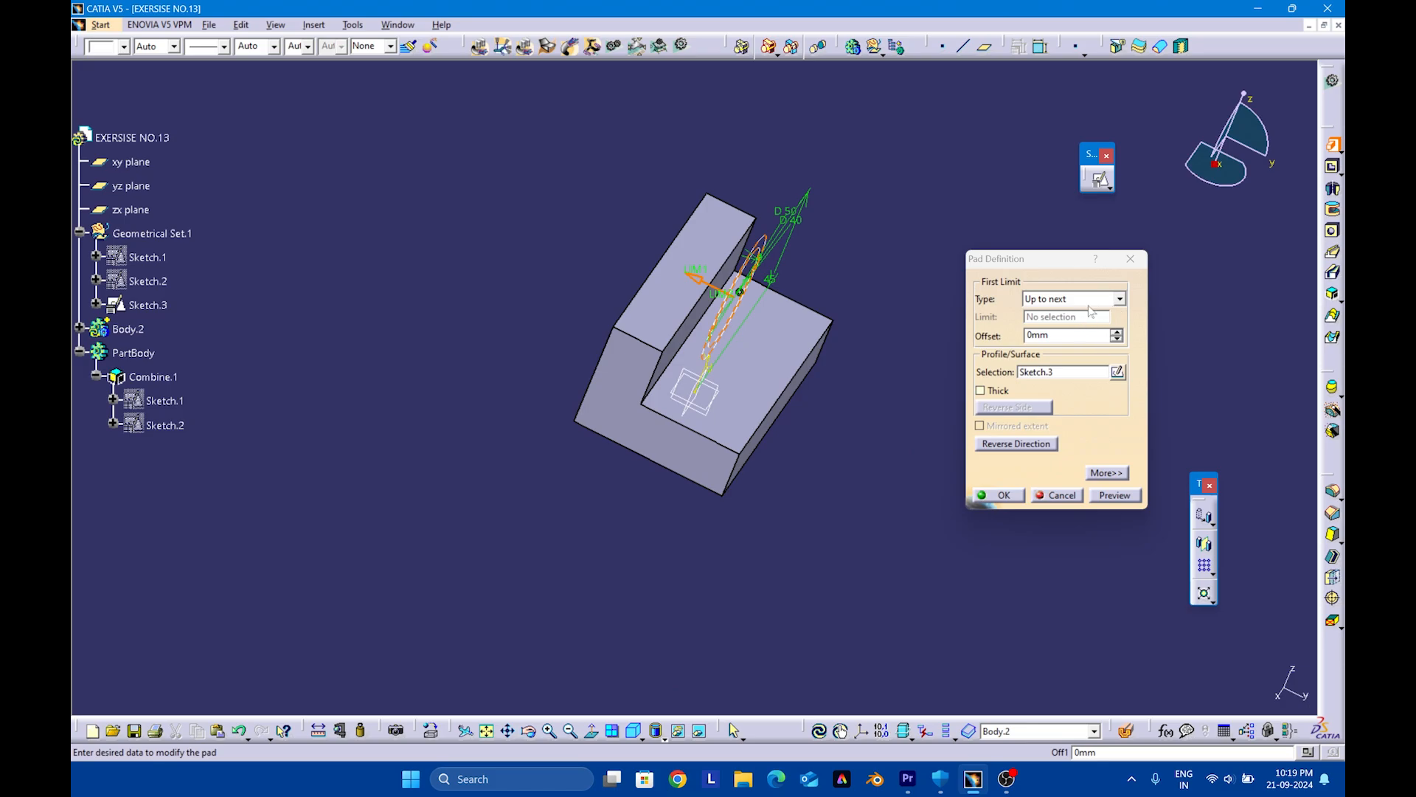
Switch the pad's first limit to Dimension, set its length to 30 mm and create the ring
click(1120, 300)
click(1067, 314)
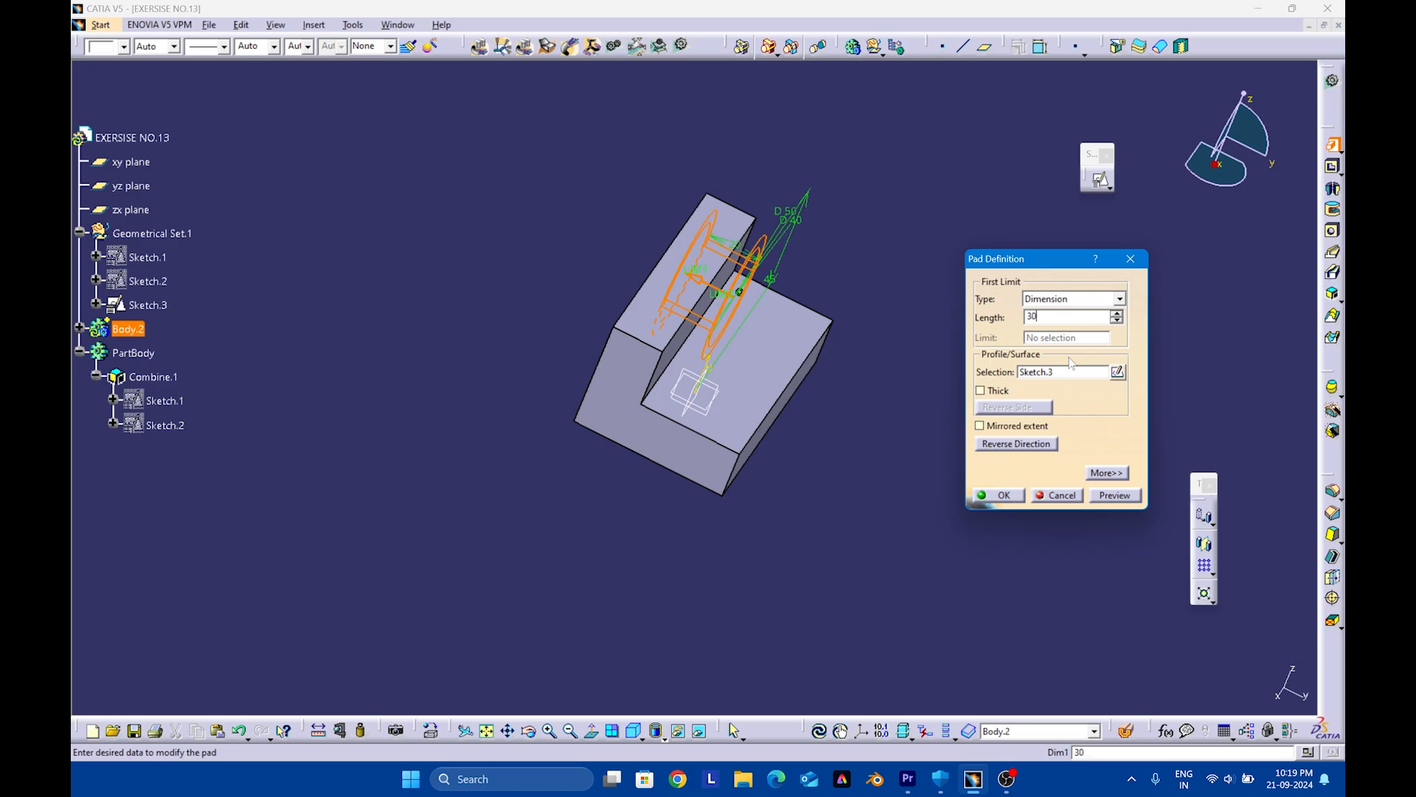
click(1116, 497)
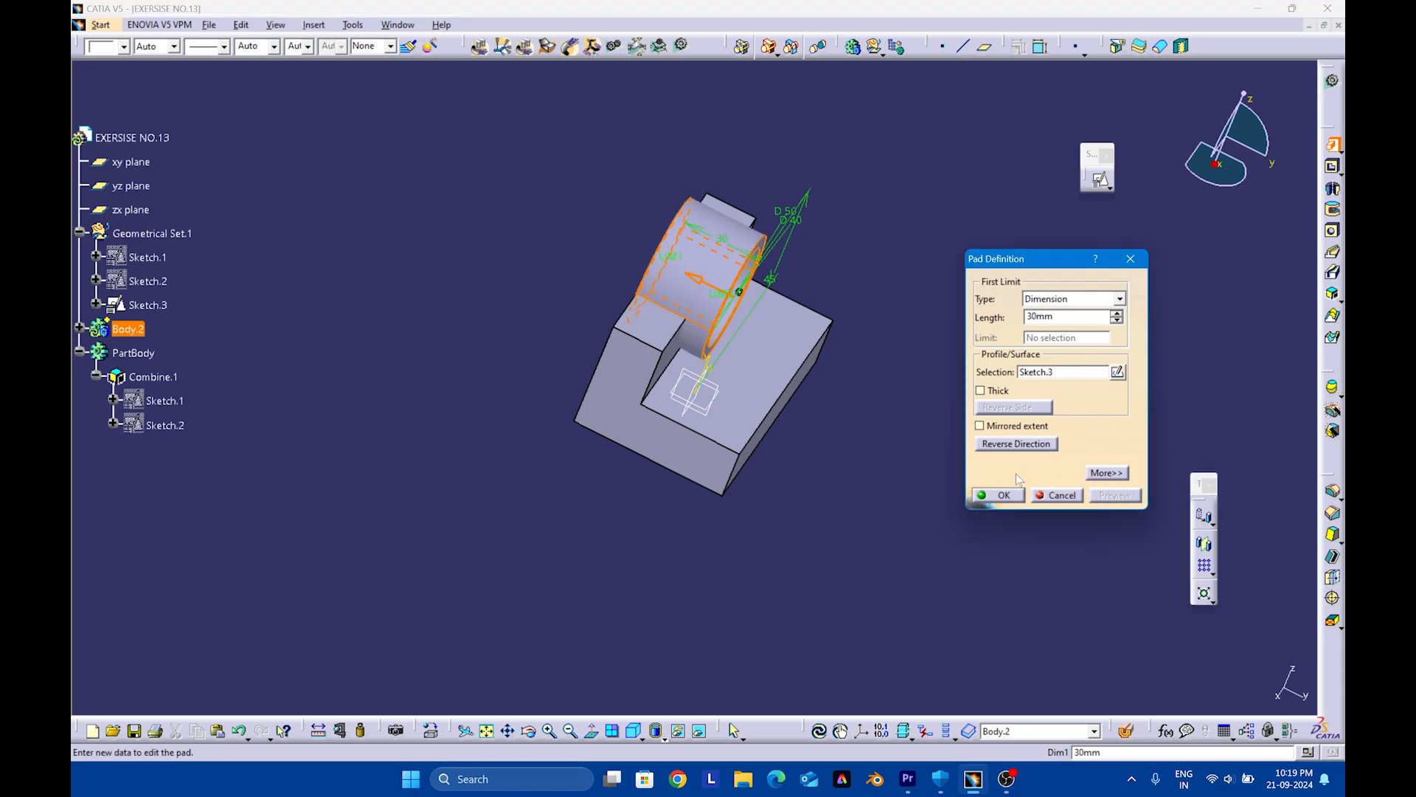
click(987, 495)
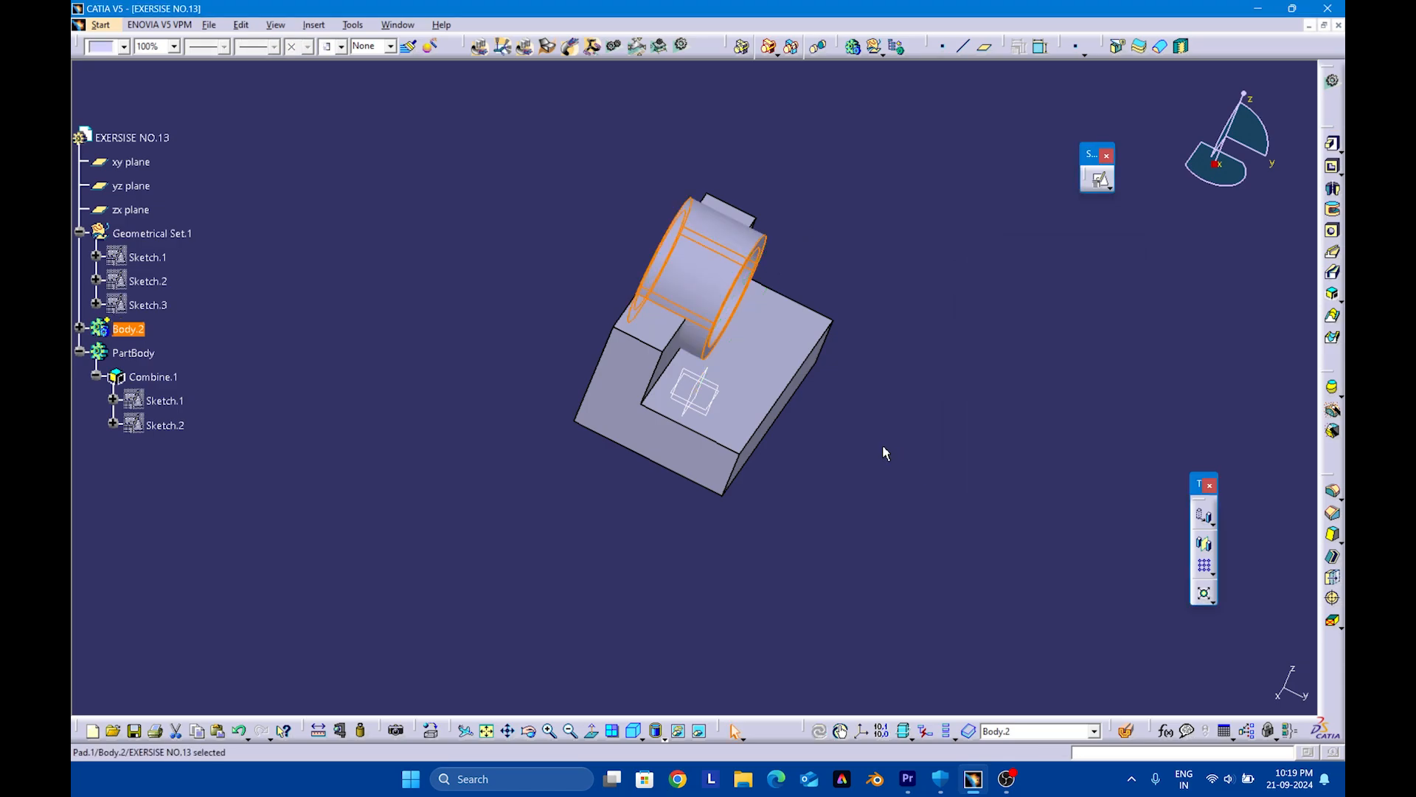
Edit the ring pad and set its second limit length to -10 mm
middle_drag(888, 442, 706, 360)
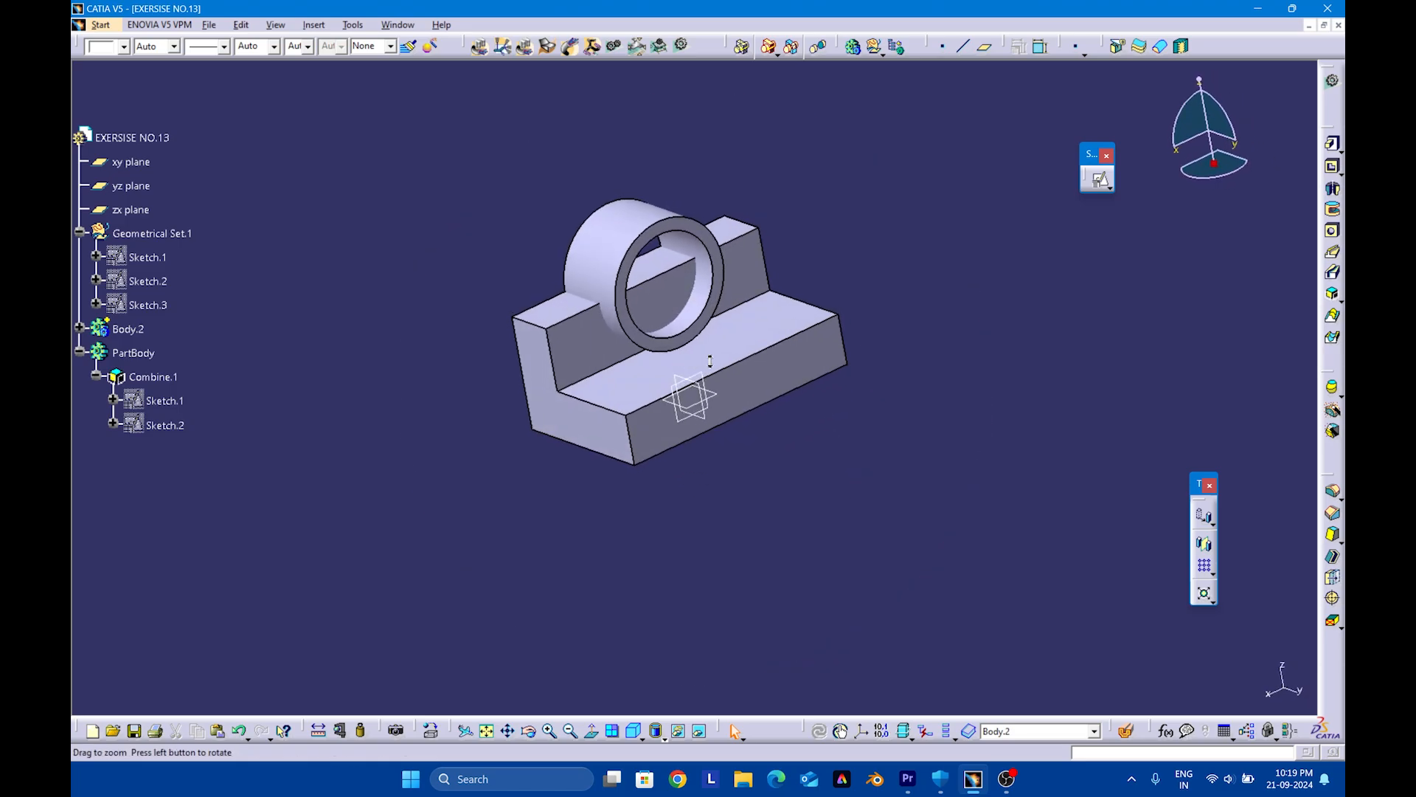
middle_drag(745, 306, 837, 352)
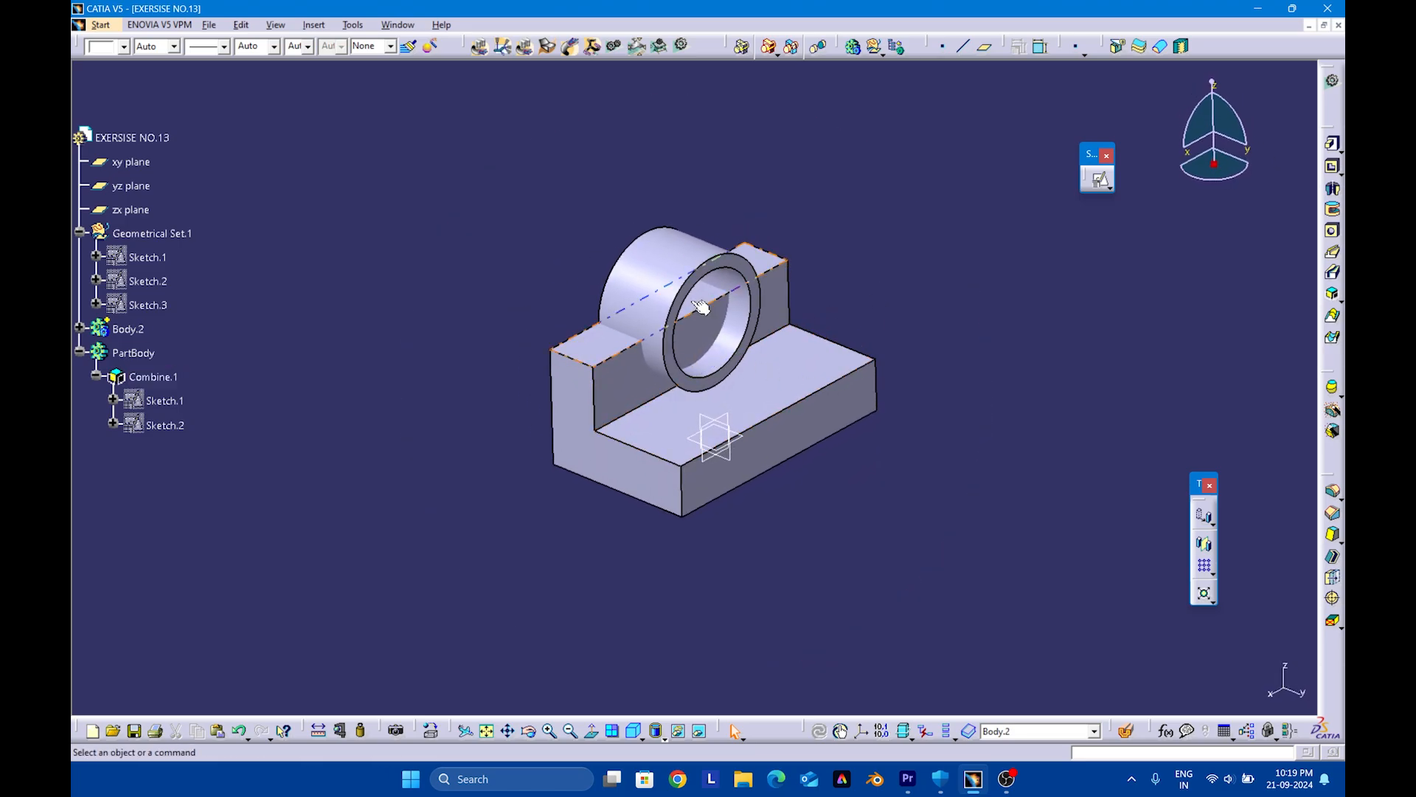
double_click(675, 270)
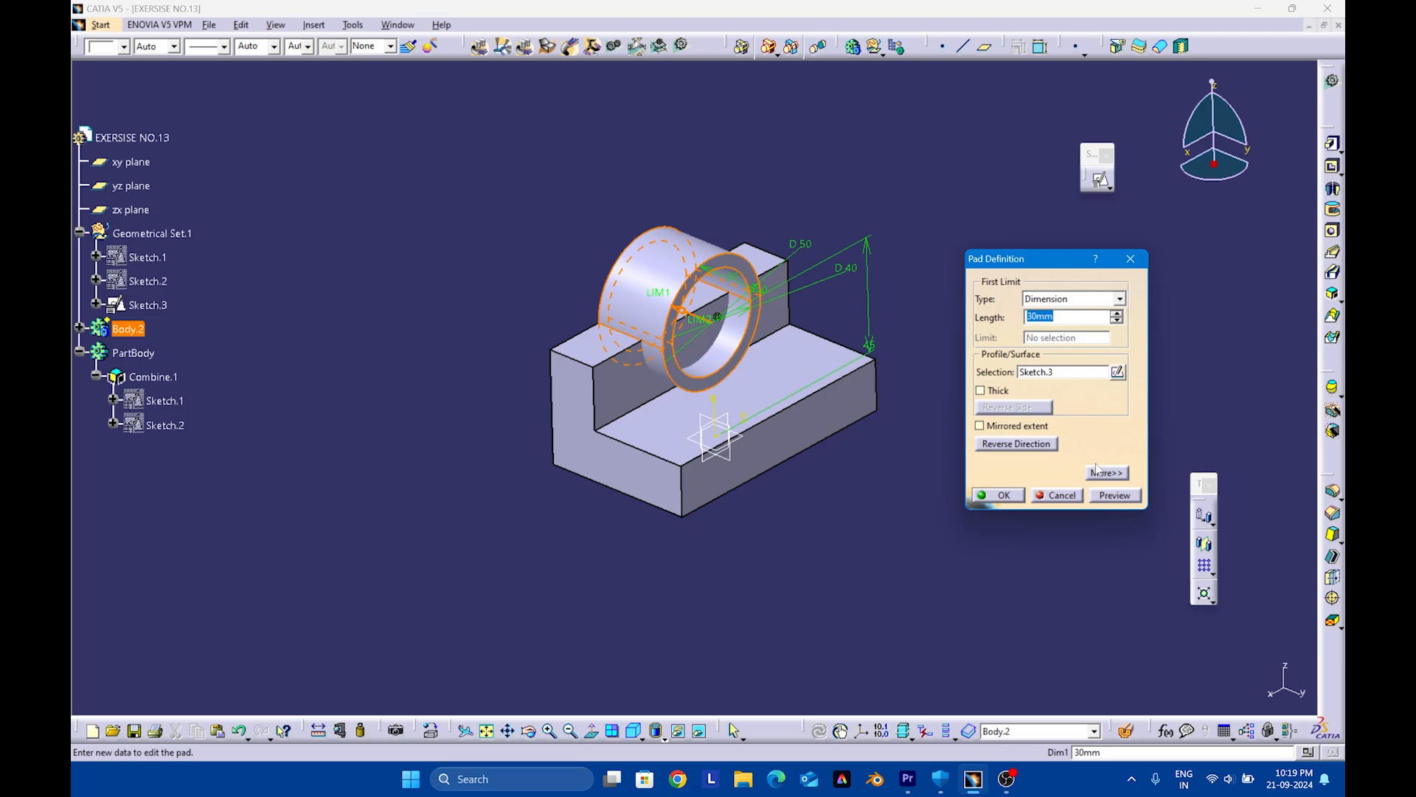
click(1113, 476)
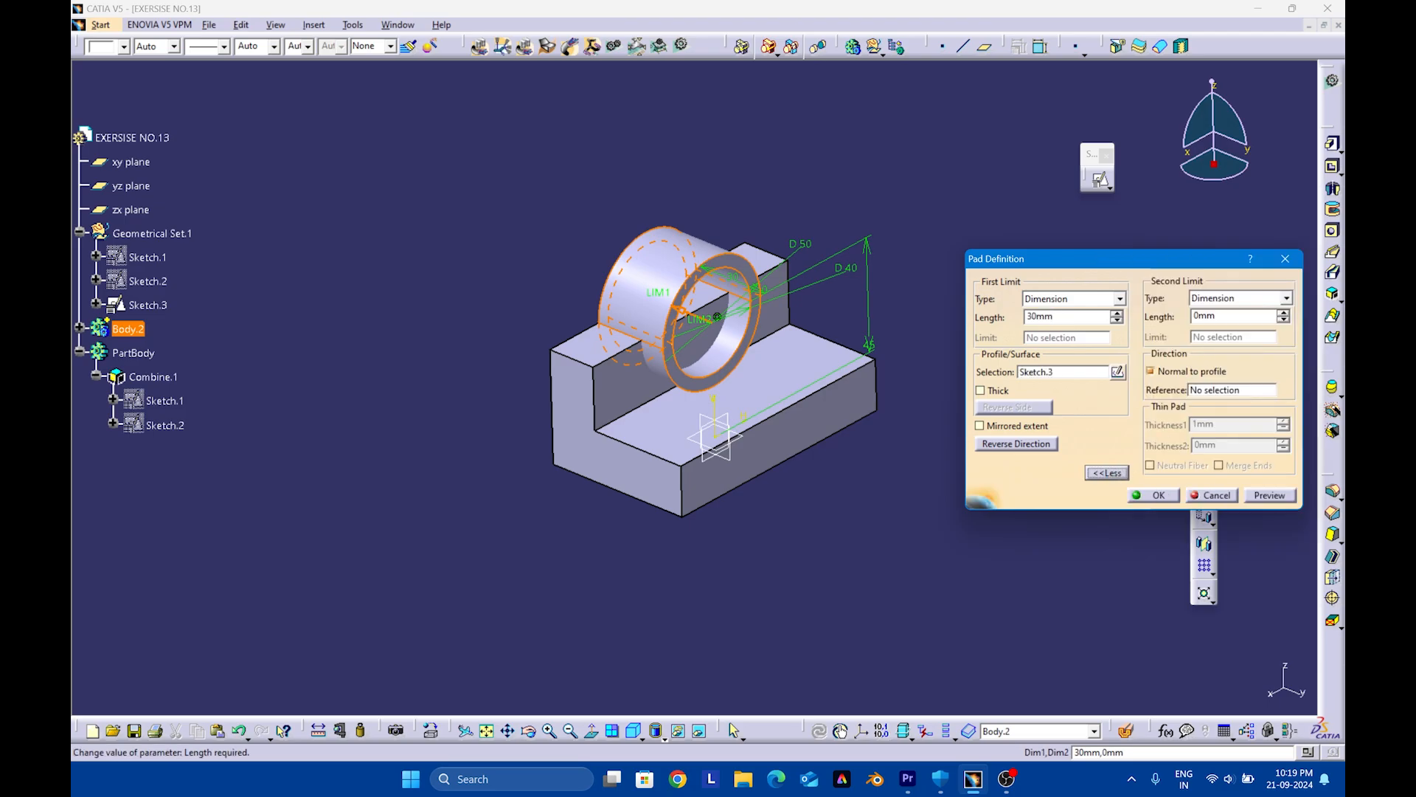
drag(1225, 317, 1162, 317)
click(1271, 495)
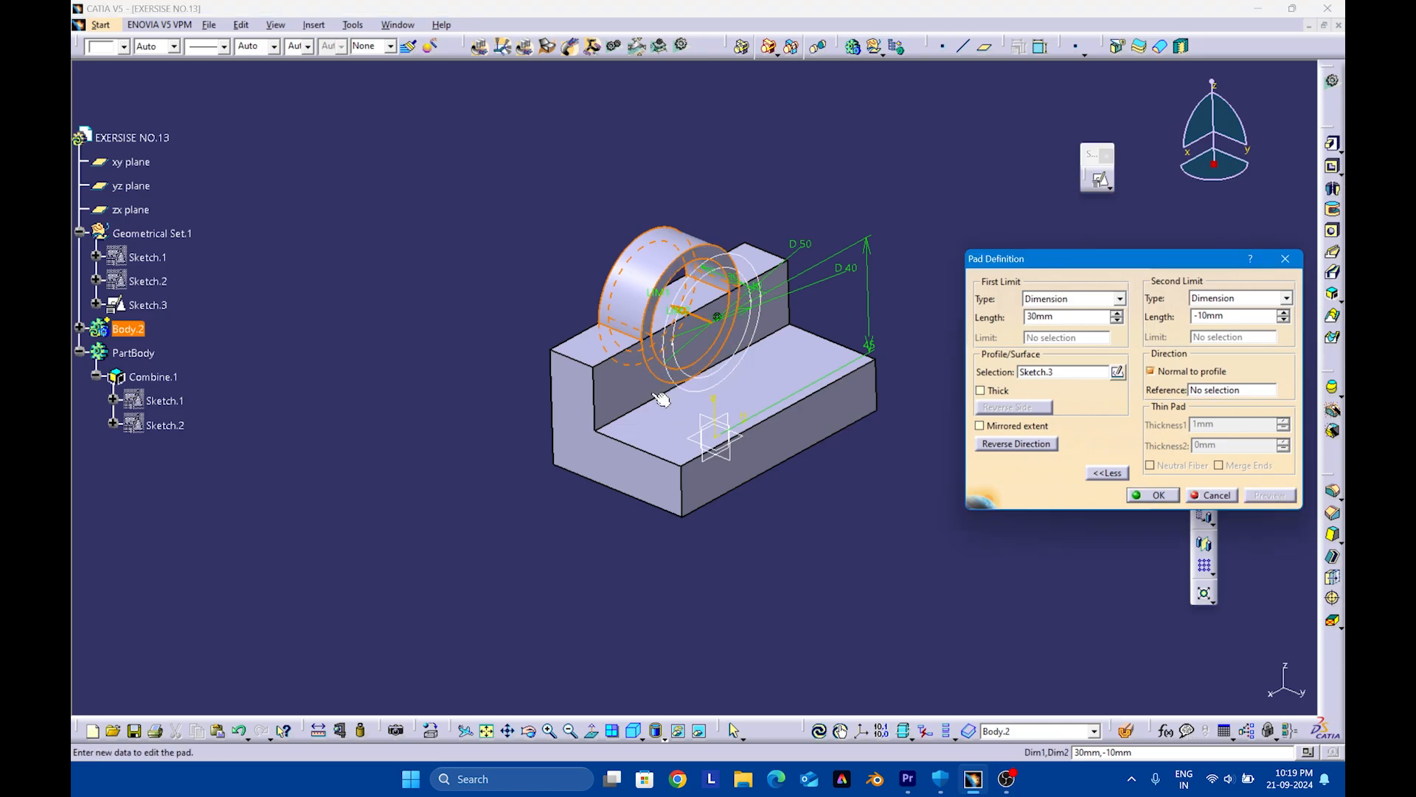
mouse_move(855, 288)
middle_down()
mouse_move(847, 316)
mouse_move(868, 335)
mouse_move(762, 330)
mouse_move(696, 359)
middle_up()
click(1133, 494)
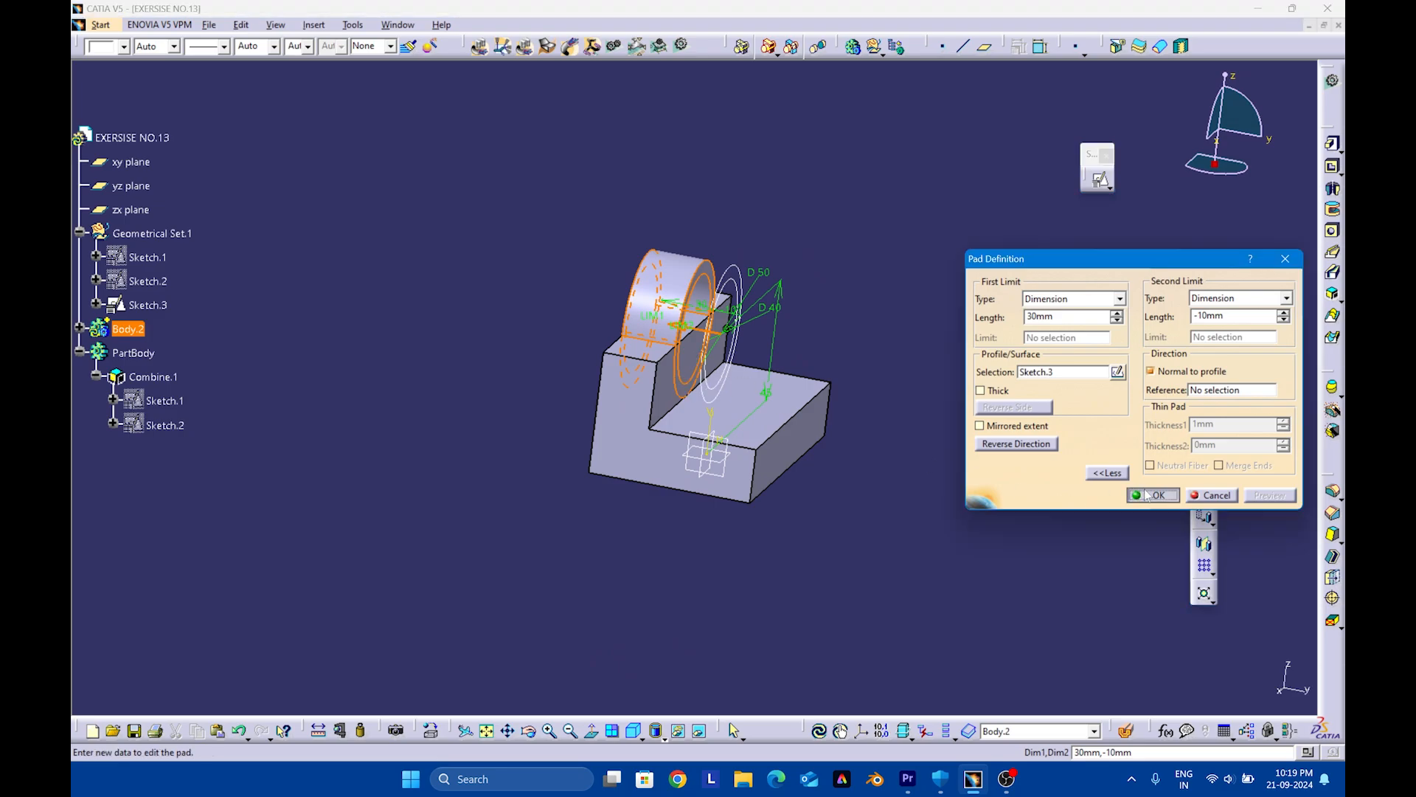
Define PartBody as the in-work object
middle_drag(847, 326, 757, 368)
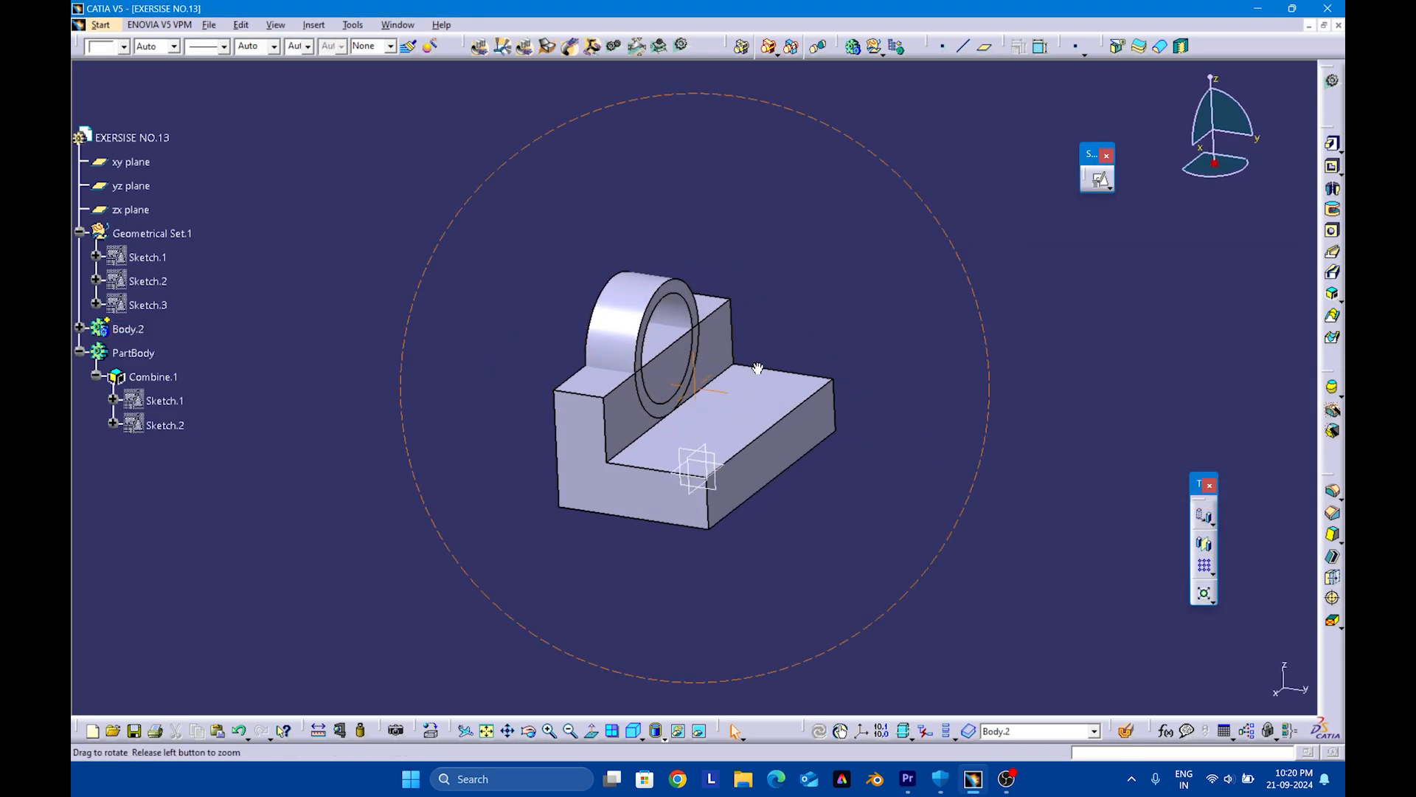
right_click(136, 352)
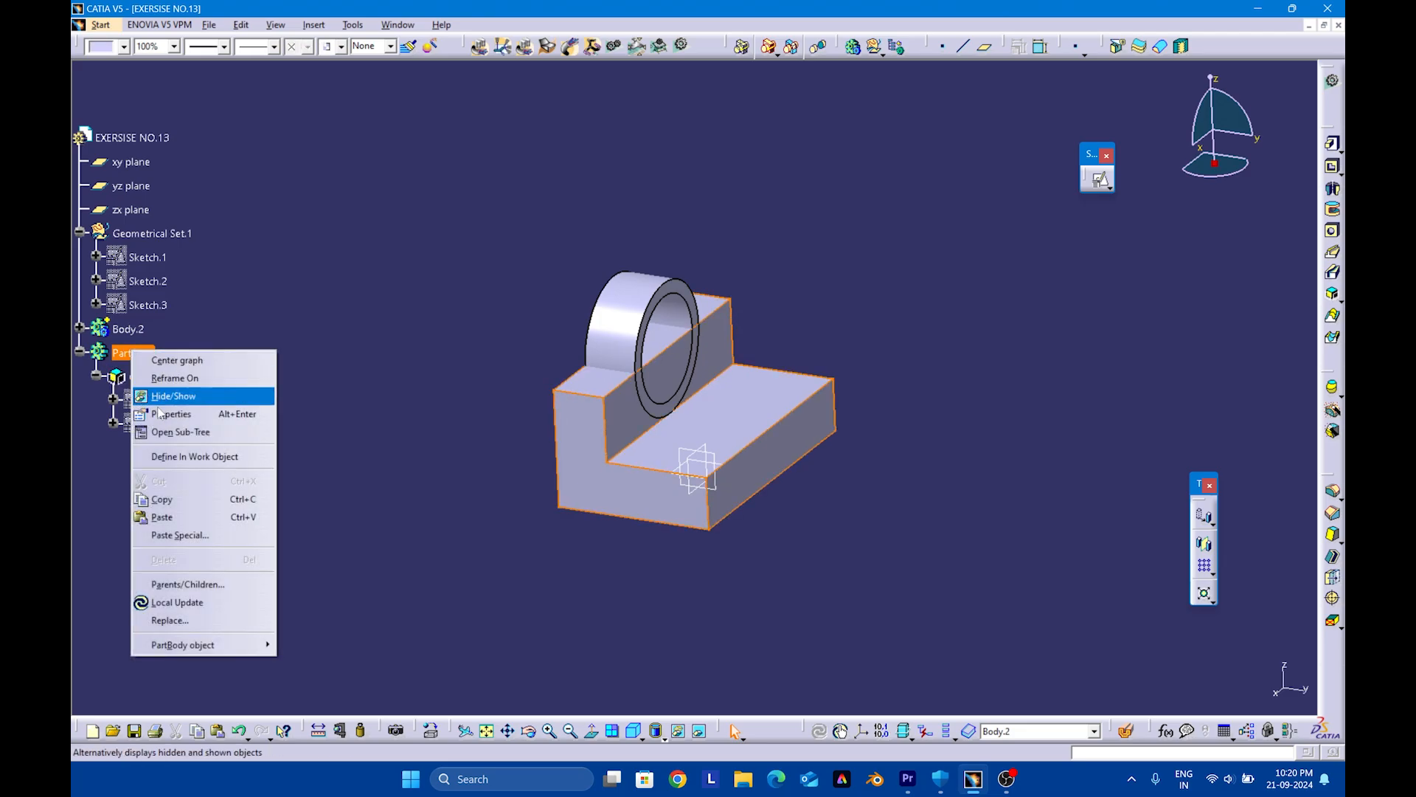
click(178, 458)
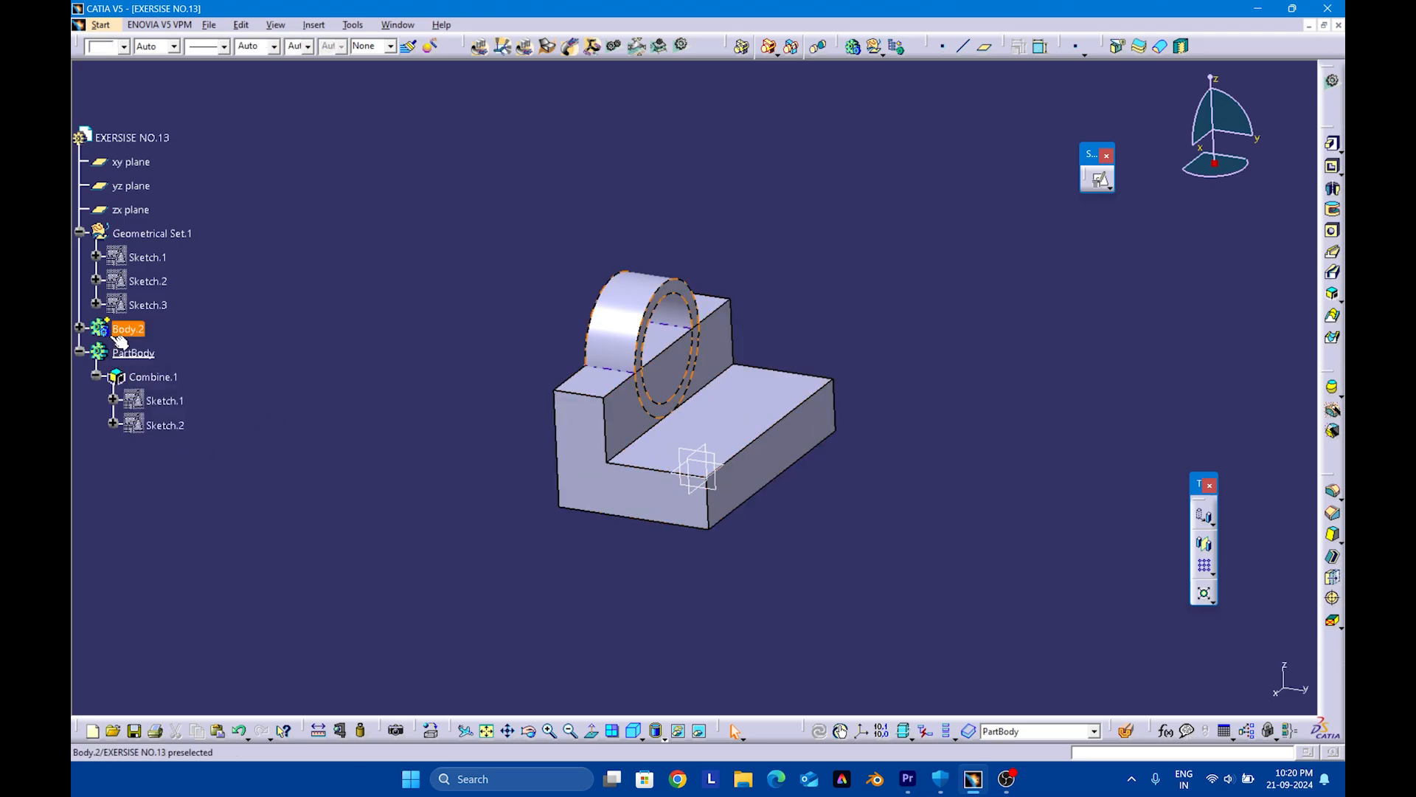
Union Trim Body.2 with PartBody, removing the upright wall's face enclosed by the ring
click(312, 29)
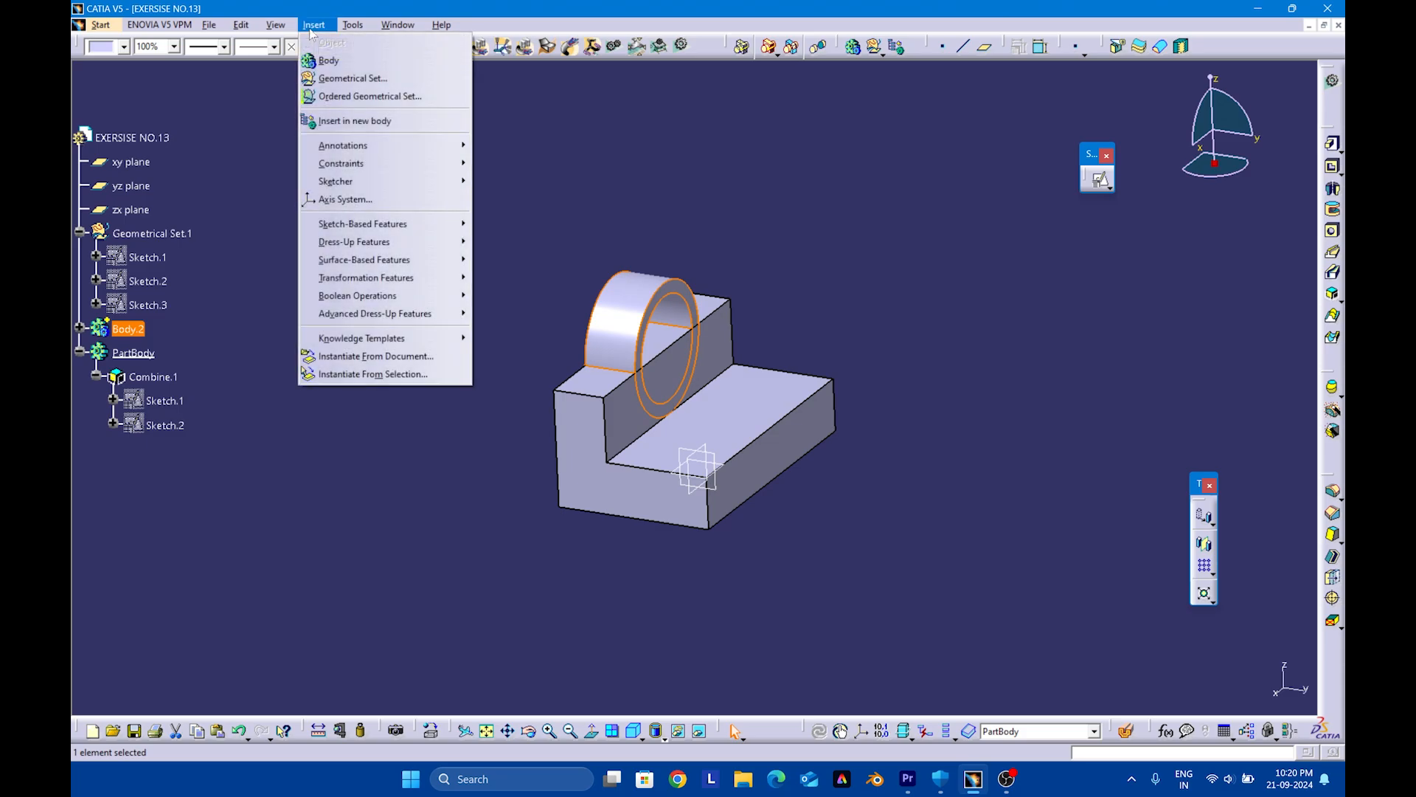
mouse_move(354, 298)
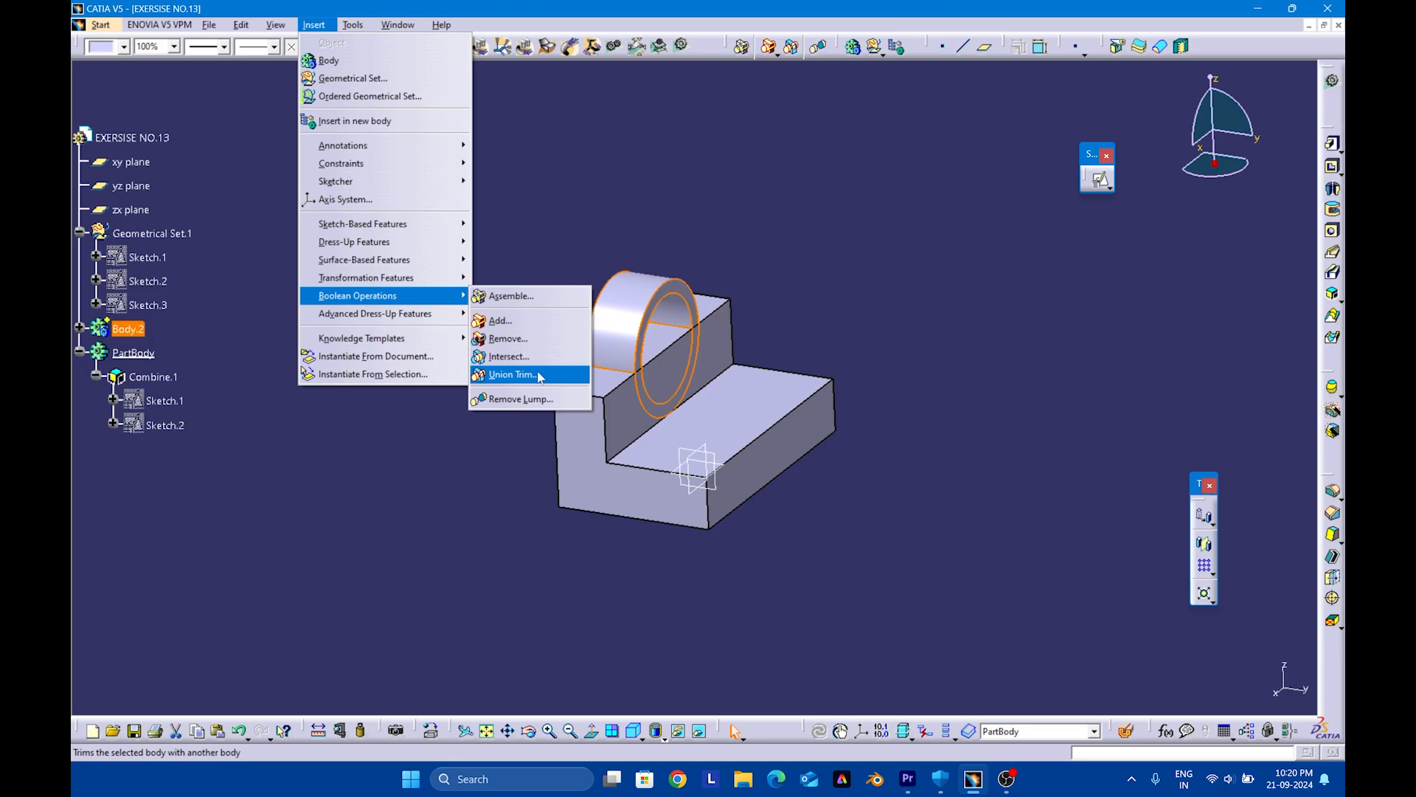
click(539, 377)
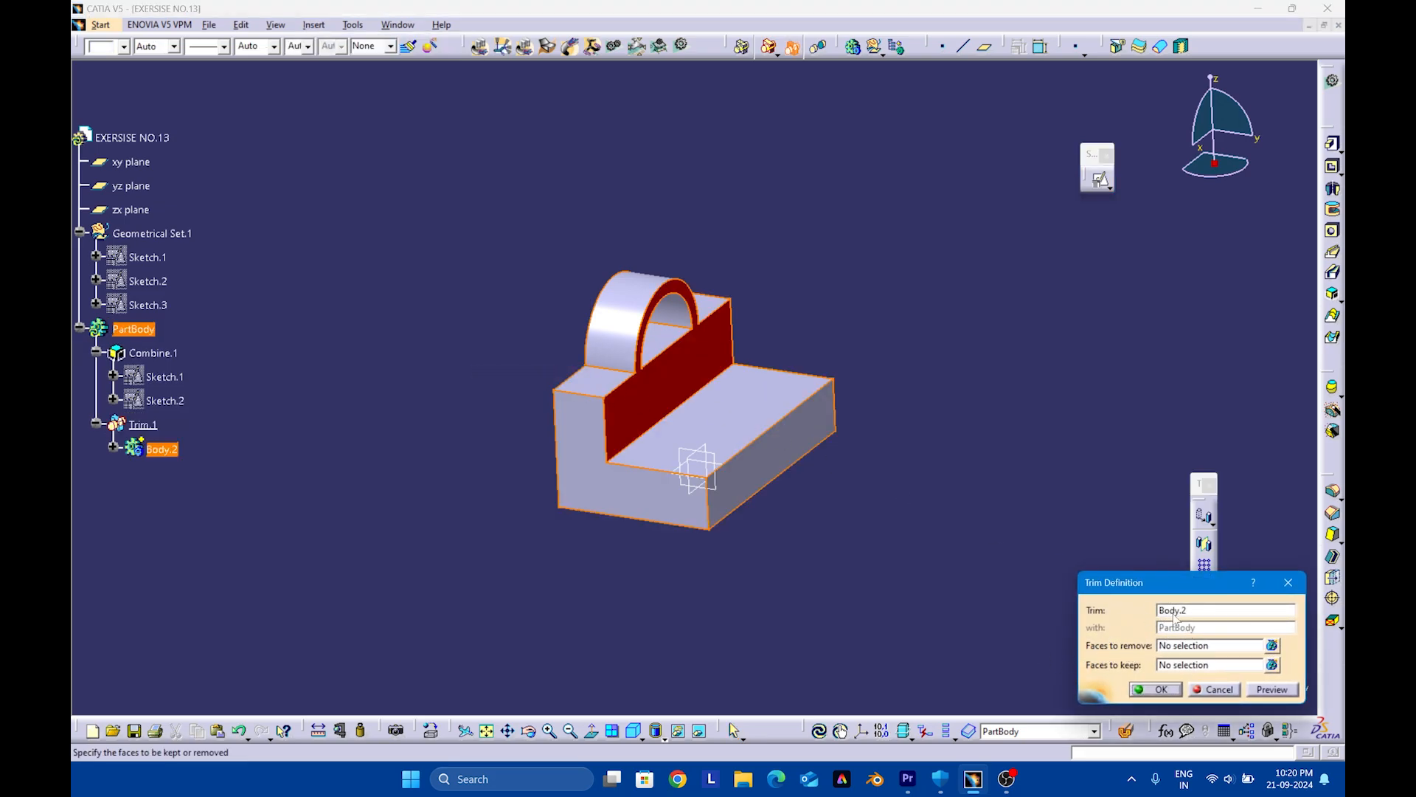
click(1203, 652)
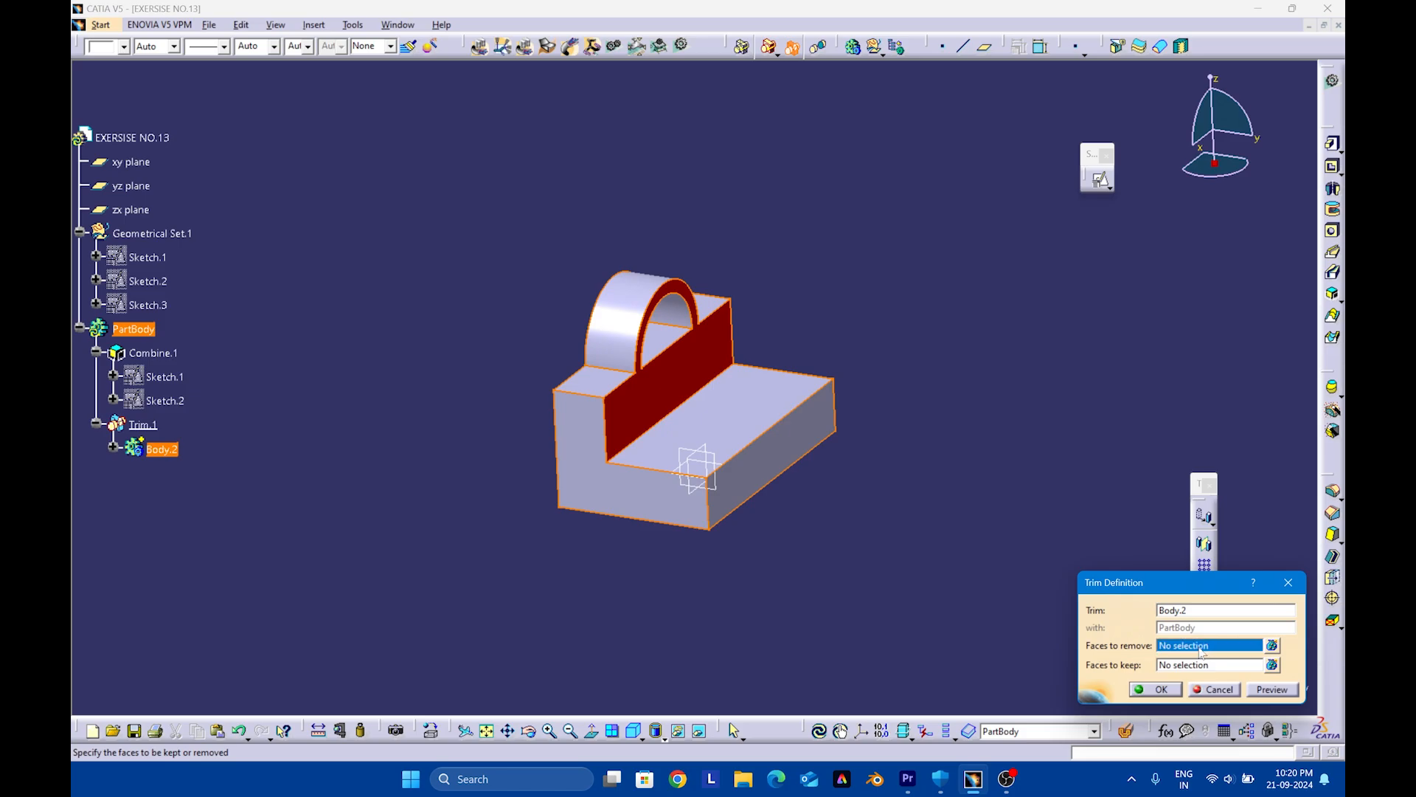
middle_drag(731, 392, 754, 318)
click(742, 305)
middle_drag(841, 370, 684, 321)
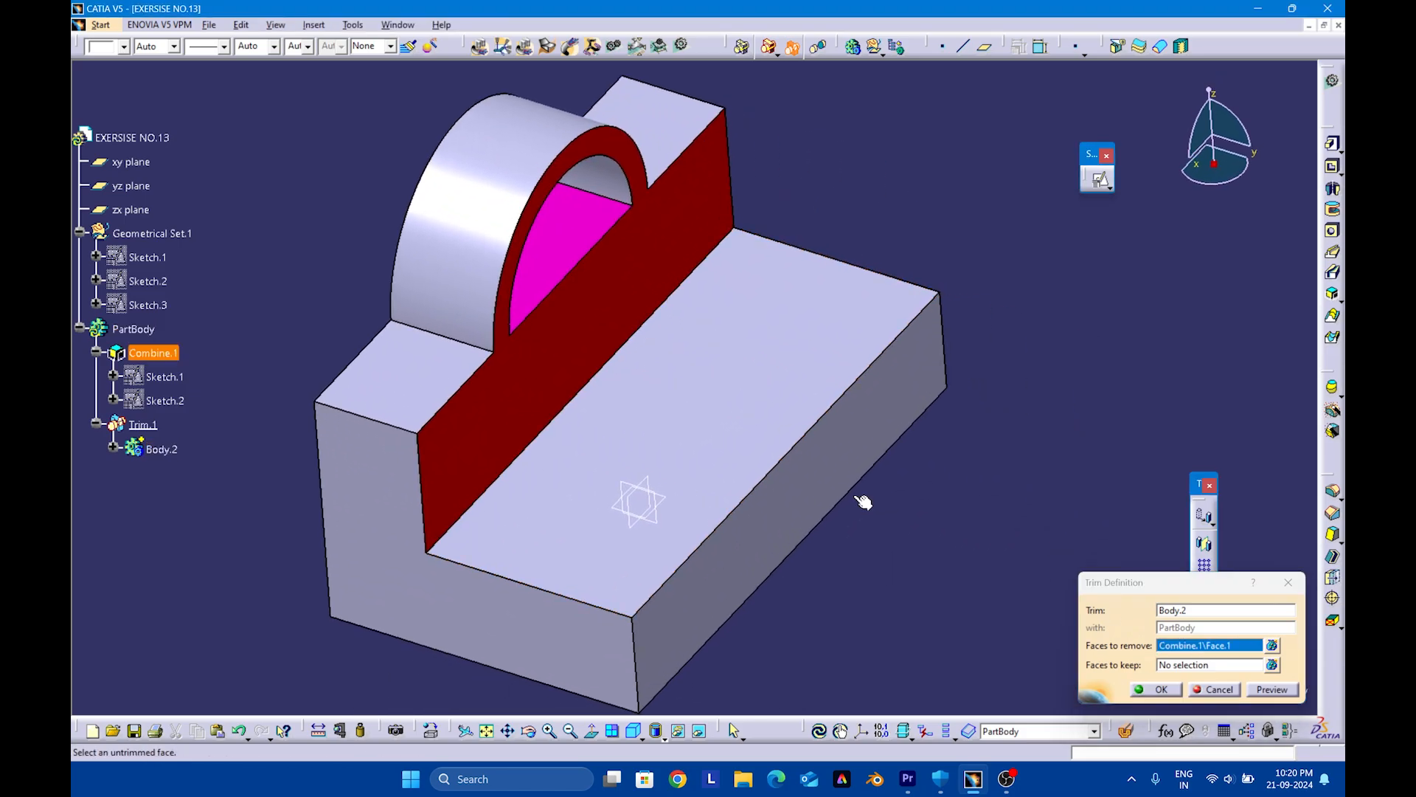
click(1274, 690)
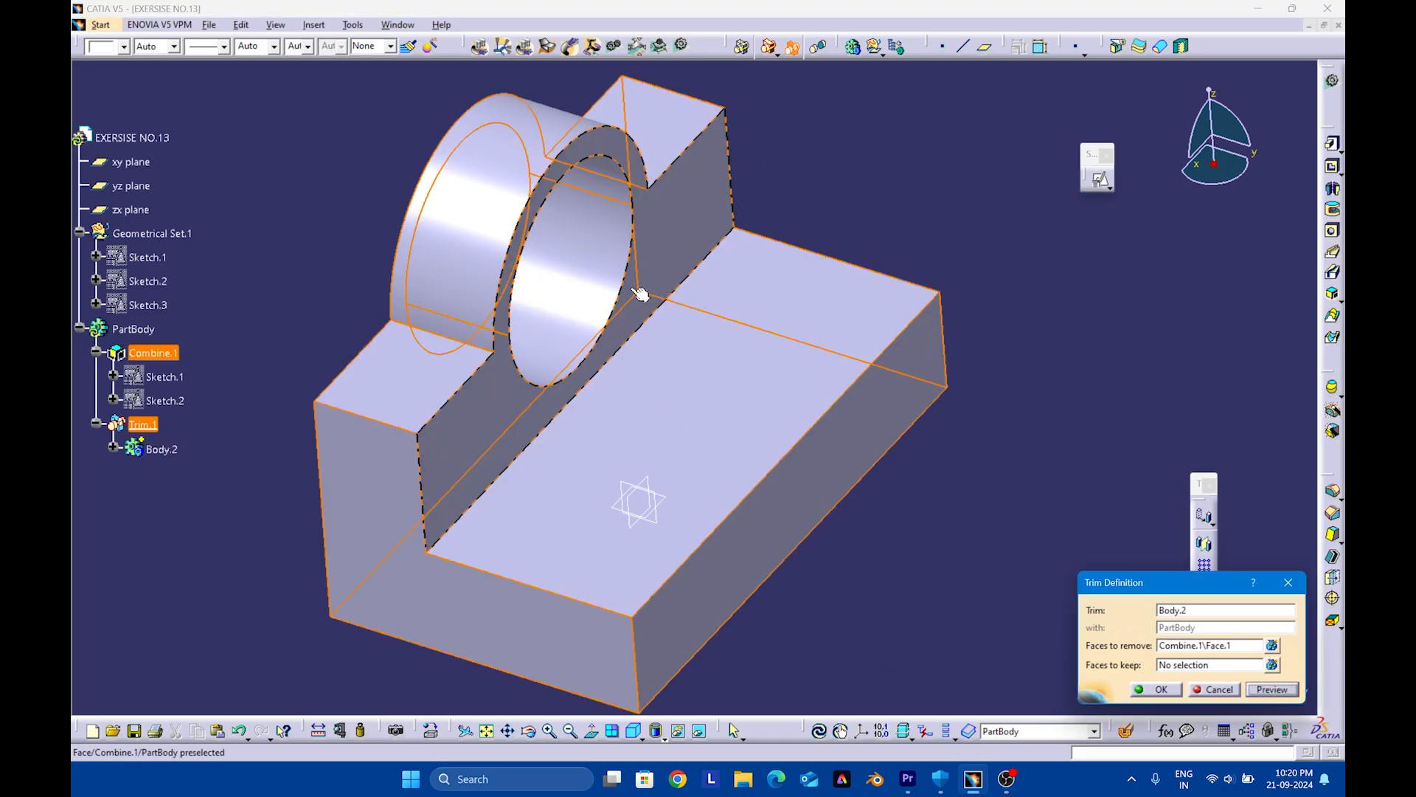
click(1155, 690)
Show the trimmed part in isometric view and fit it to the window
middle_drag(876, 560, 612, 696)
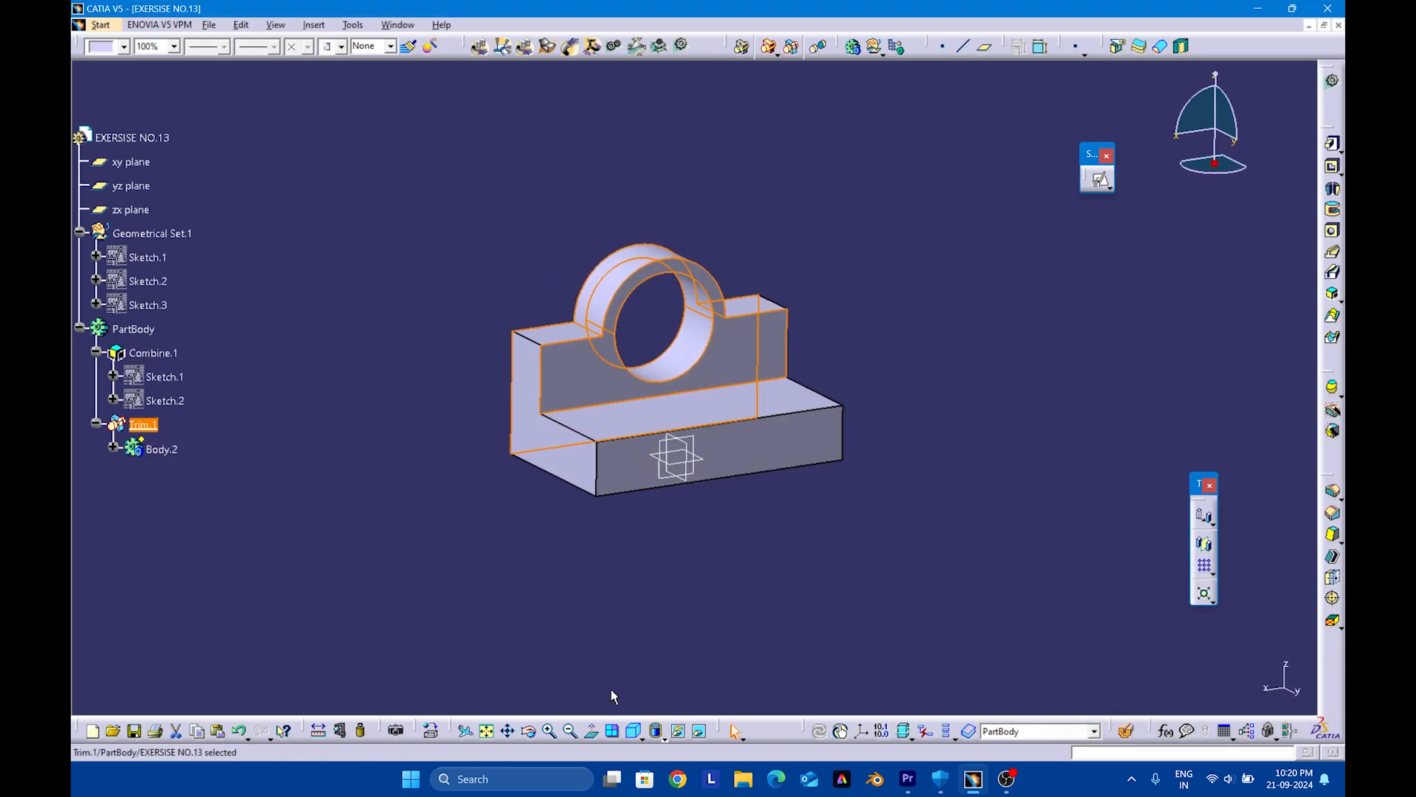
click(636, 731)
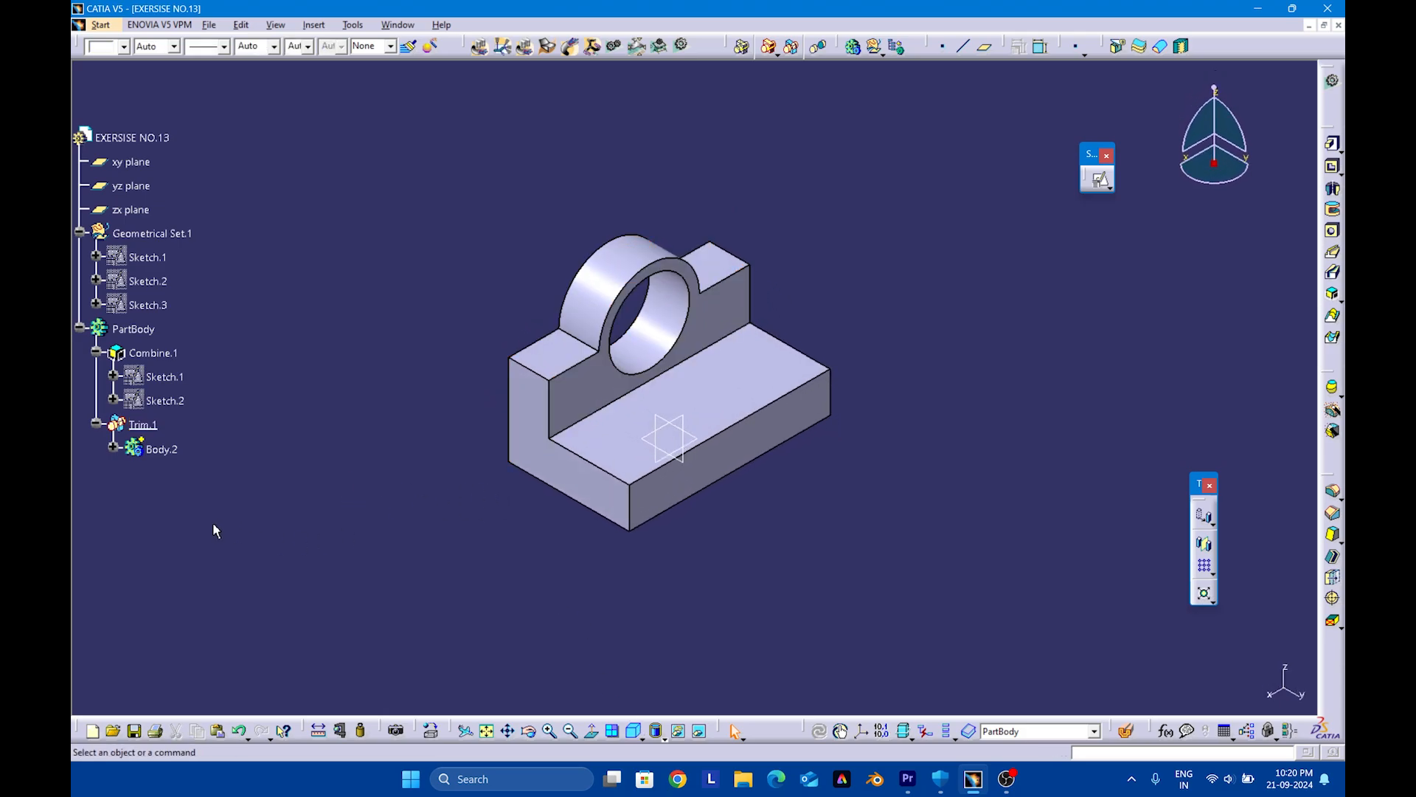
click(96, 423)
click(96, 351)
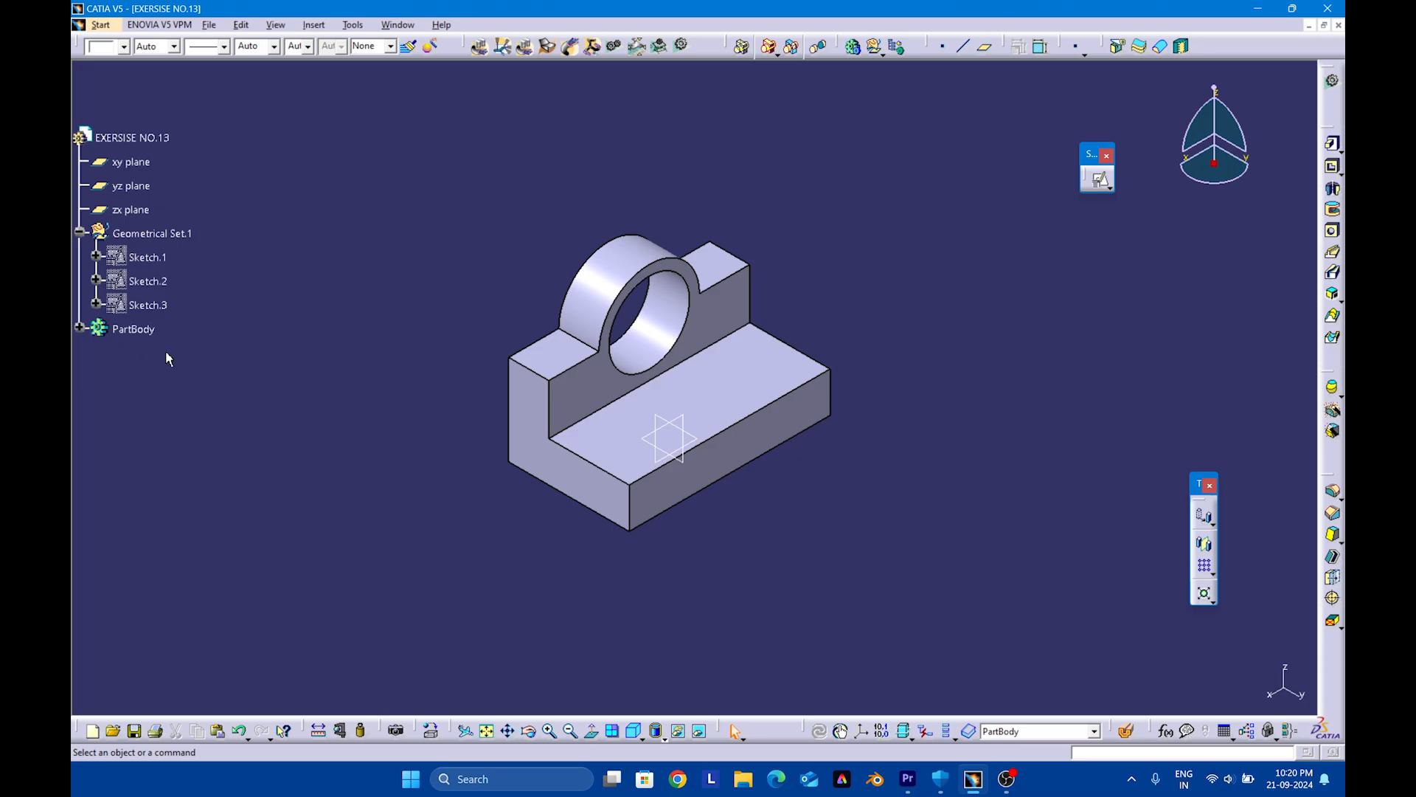
click(77, 329)
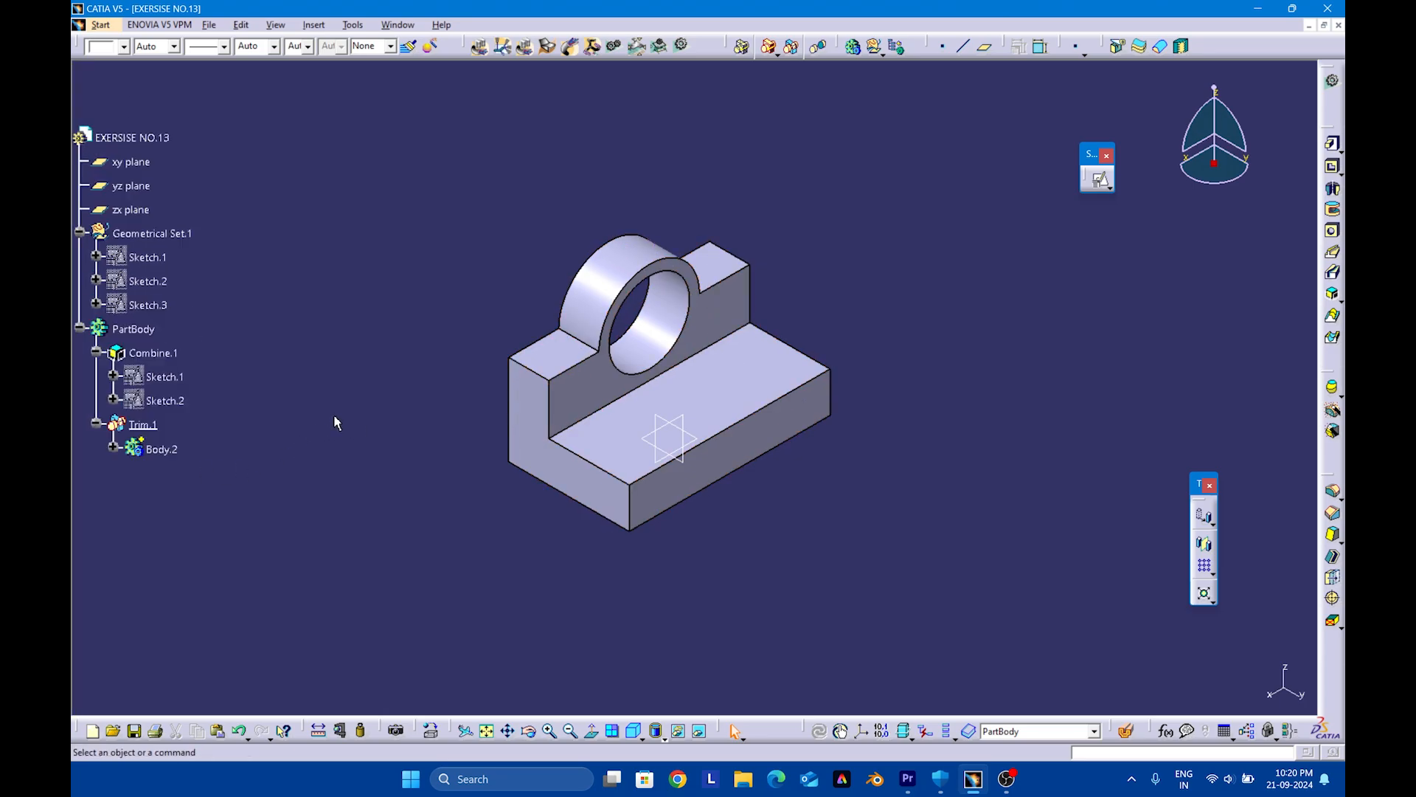
click(486, 730)
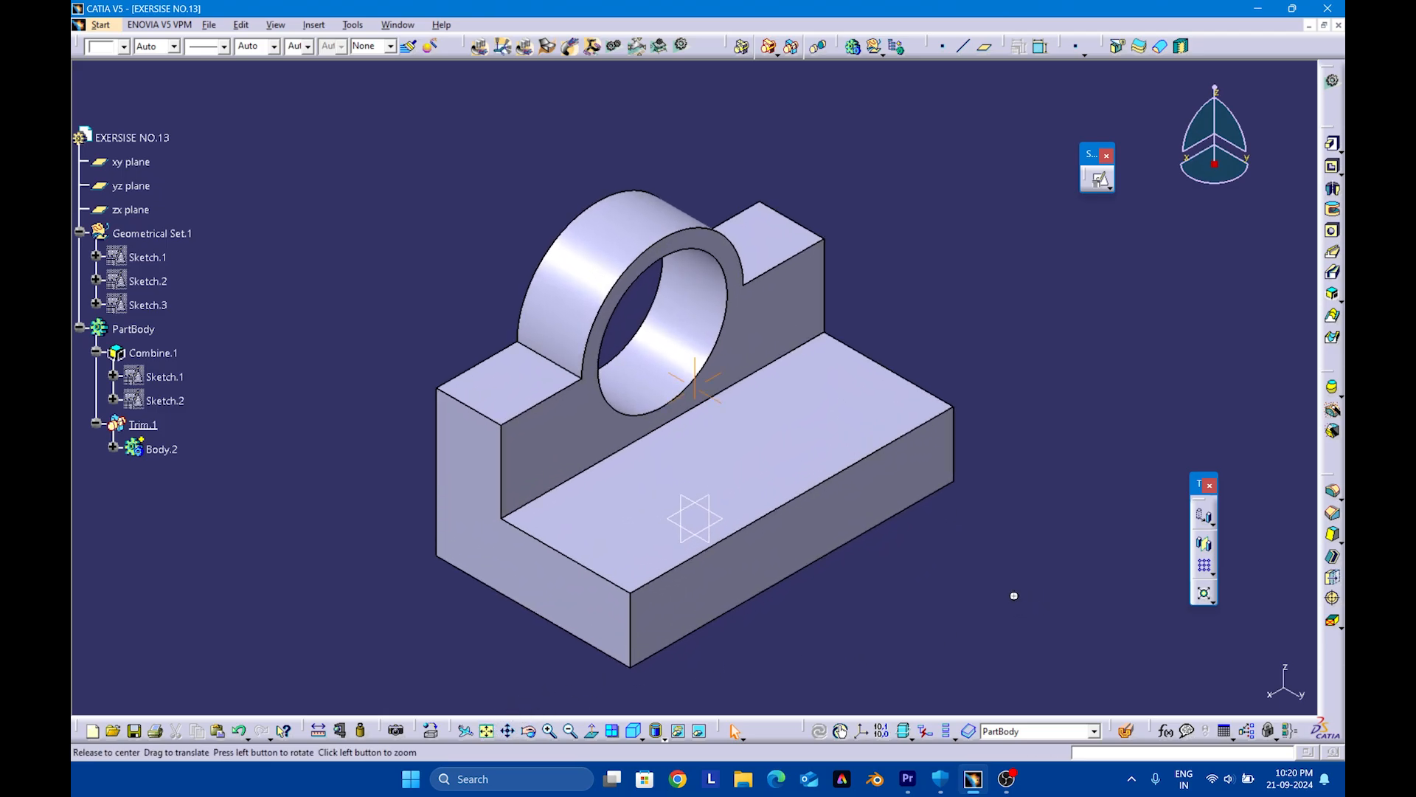
middle_drag(1012, 591, 1030, 567)
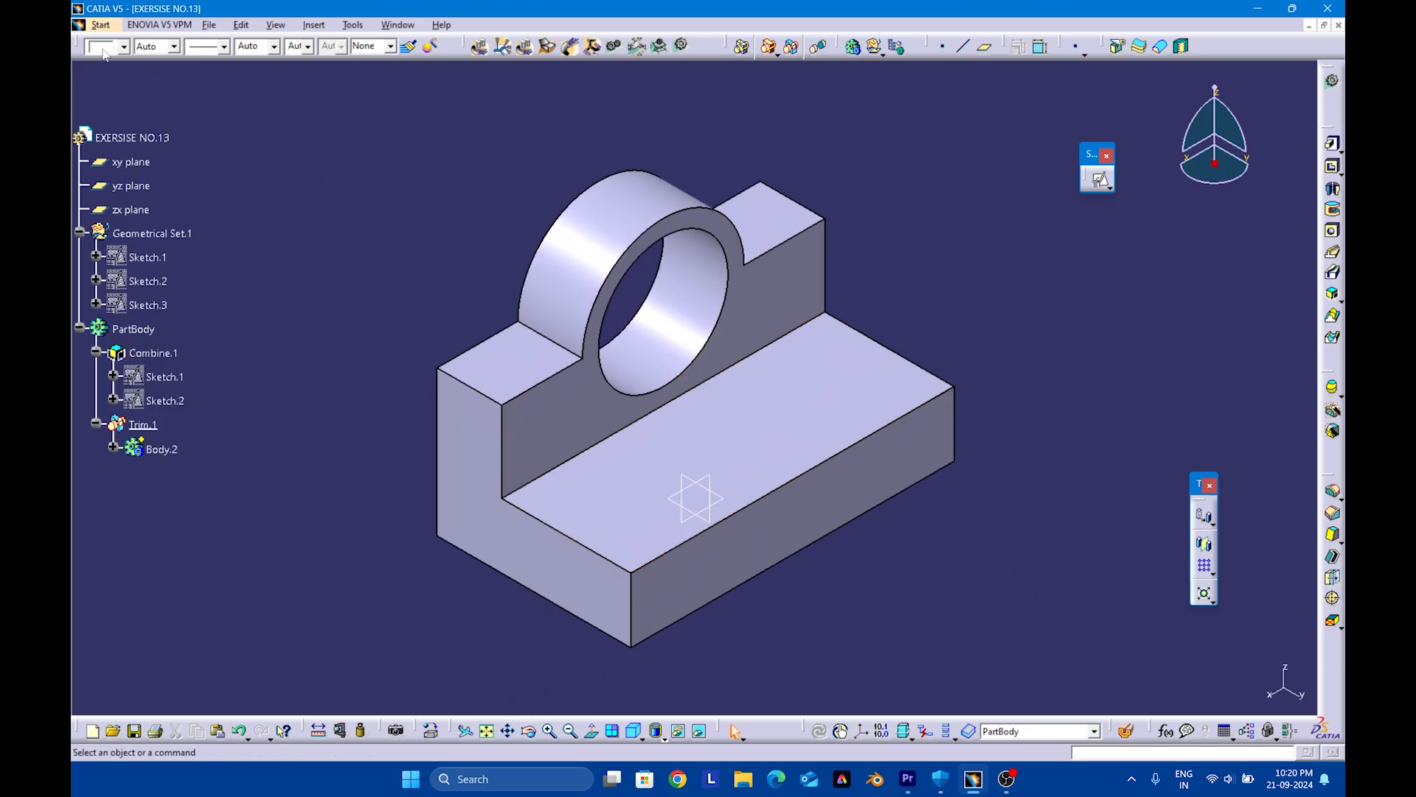
Create a new Drafting drawing with an empty sheet, ISO standard, A4 ISO format and 1:1 scale
click(94, 25)
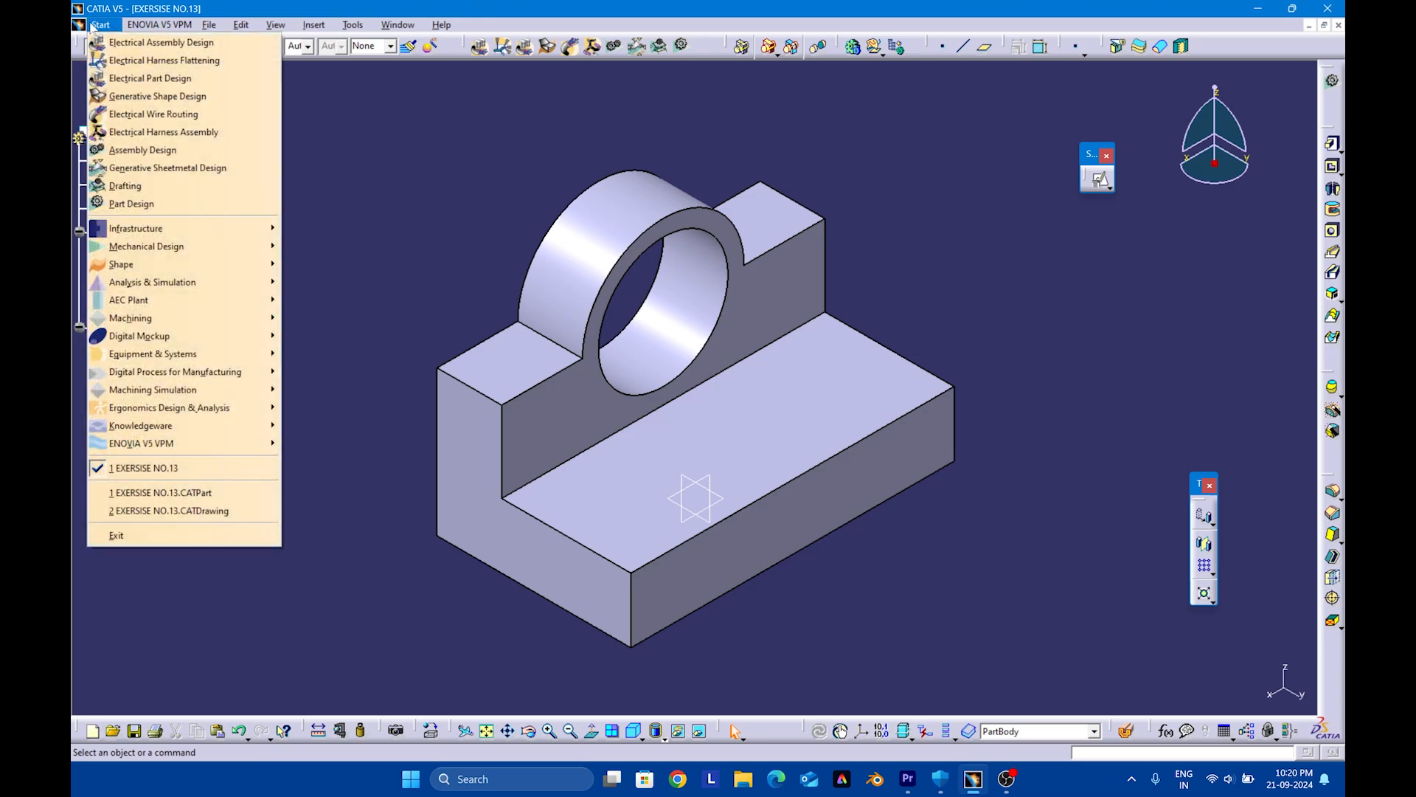
click(146, 186)
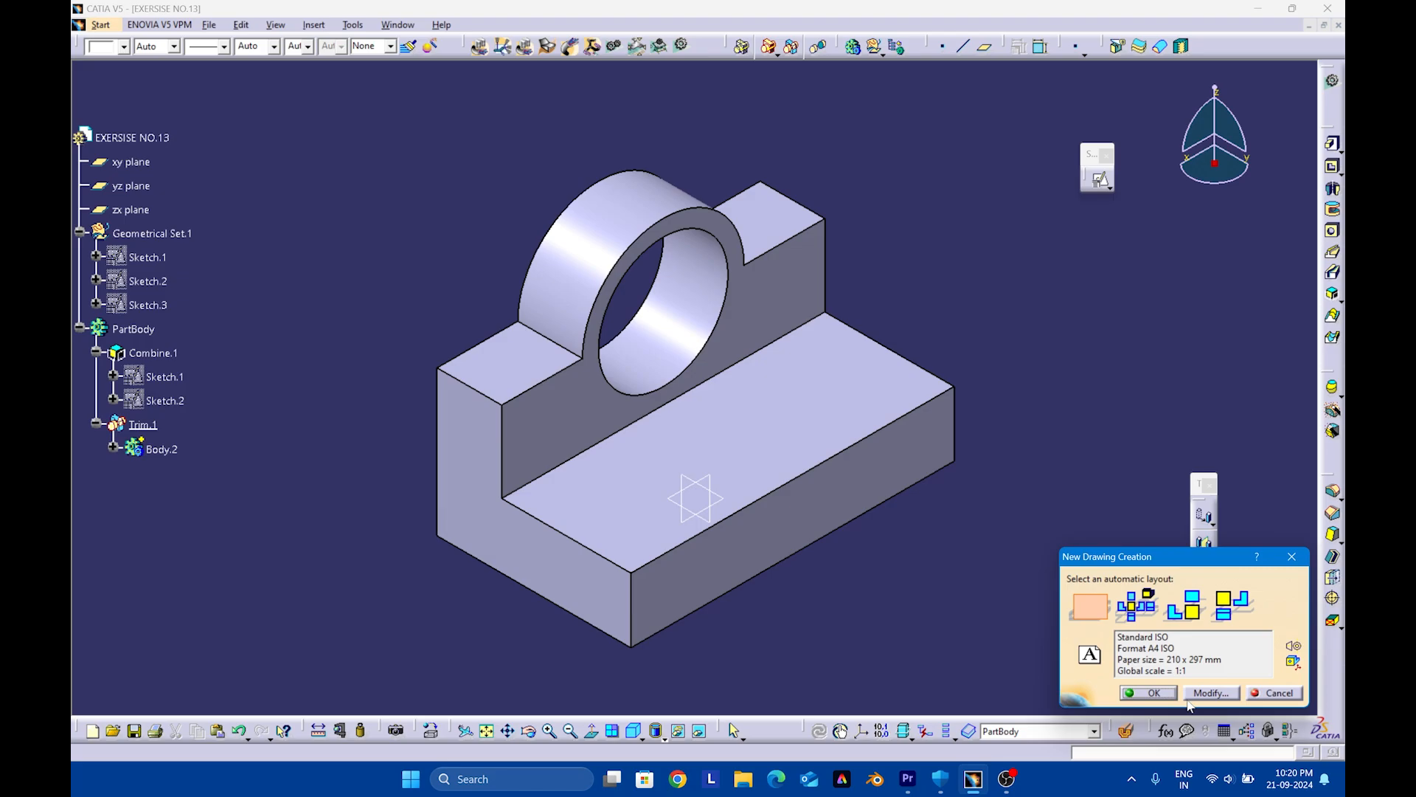
click(1154, 694)
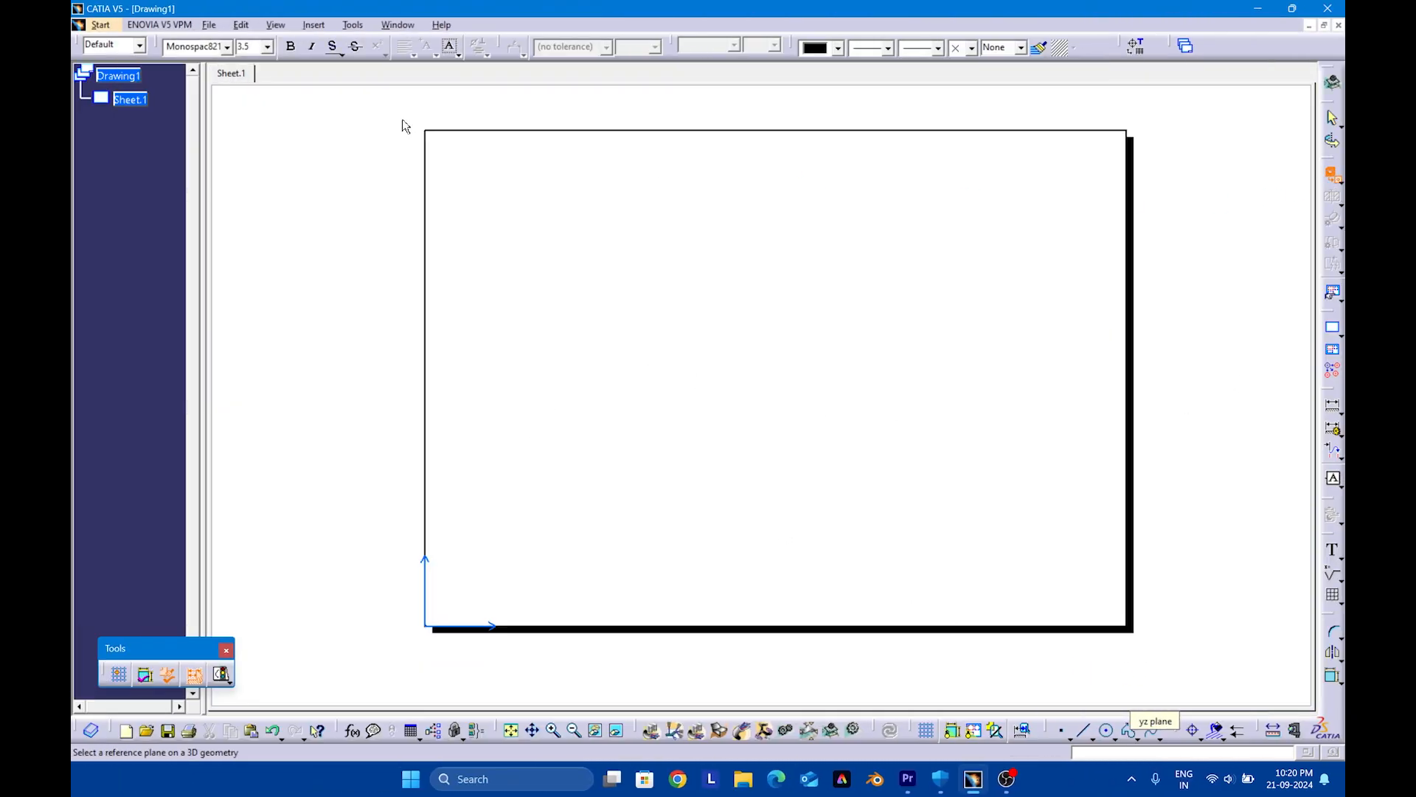
Generate a front view from the upright wall's front face in the EXERSISE NO.13 part, rotated 90 degrees so the ring points up
click(398, 24)
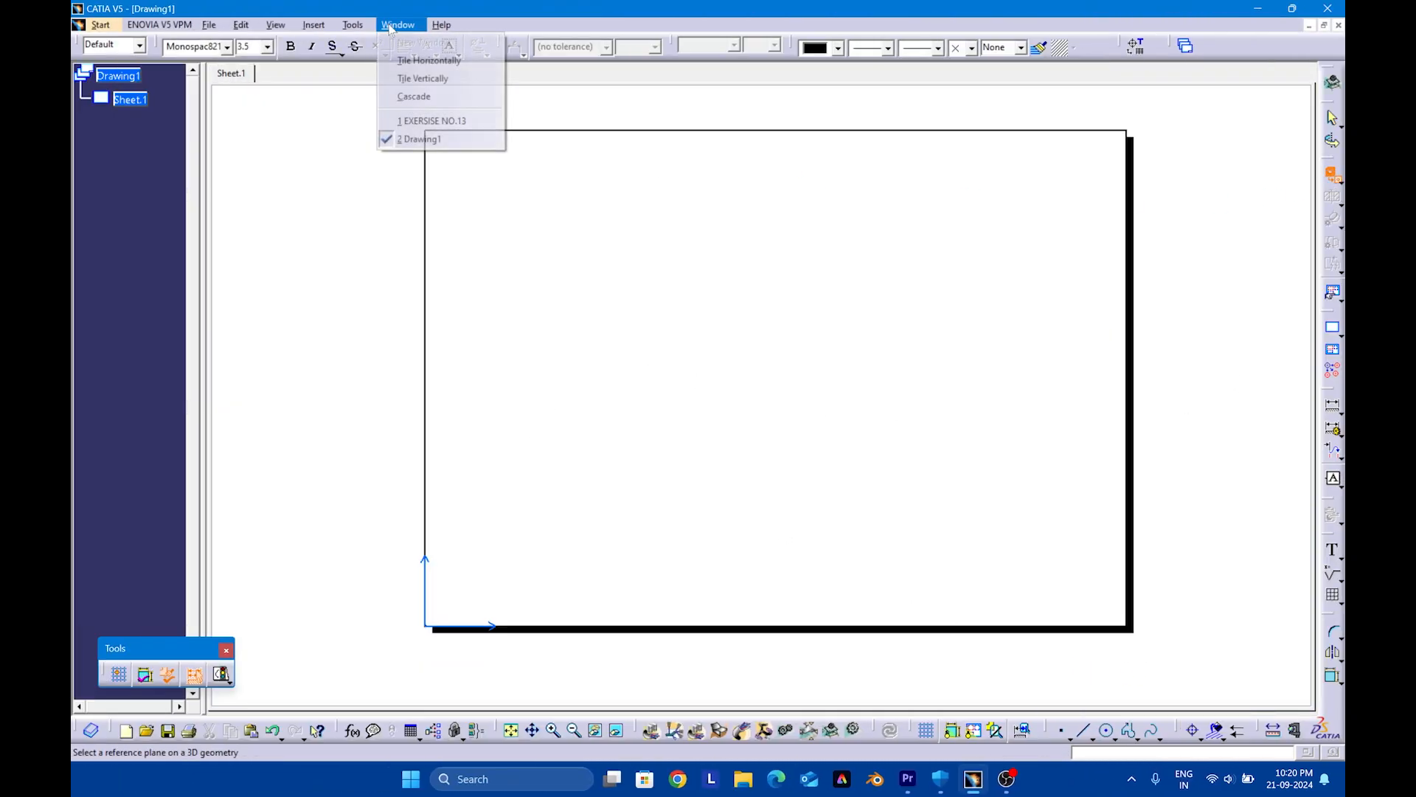
click(431, 121)
click(567, 420)
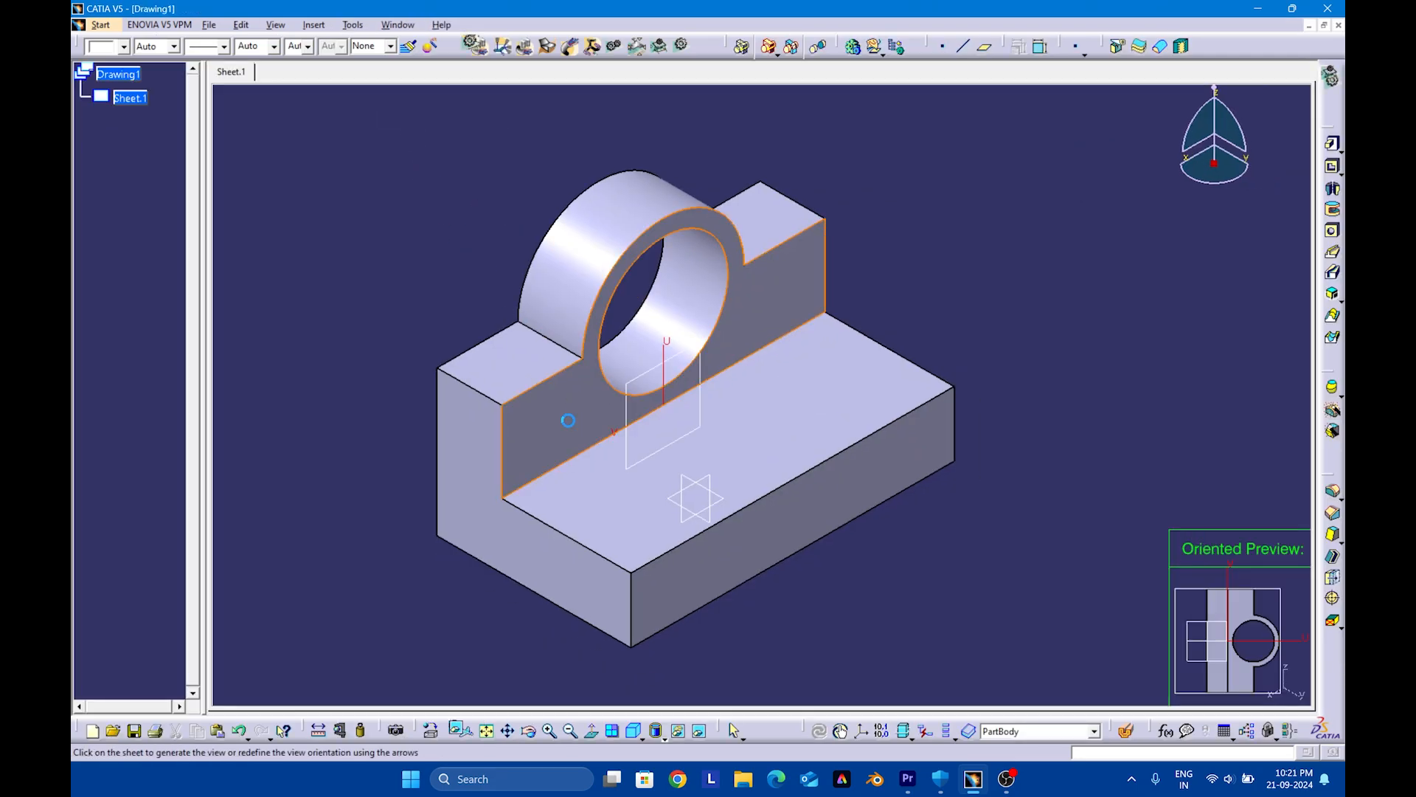
click(1241, 160)
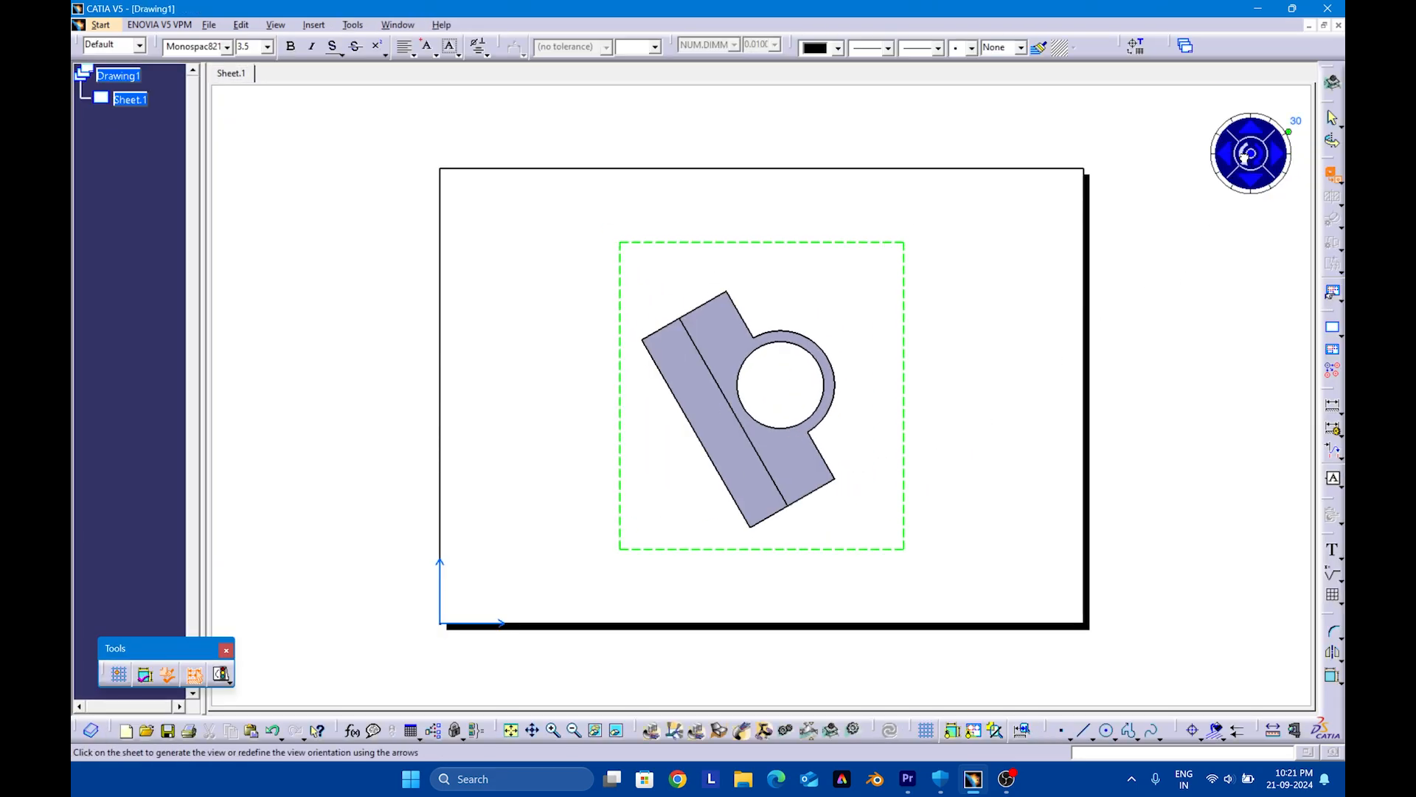
click(1243, 161)
click(1245, 161)
click(1184, 362)
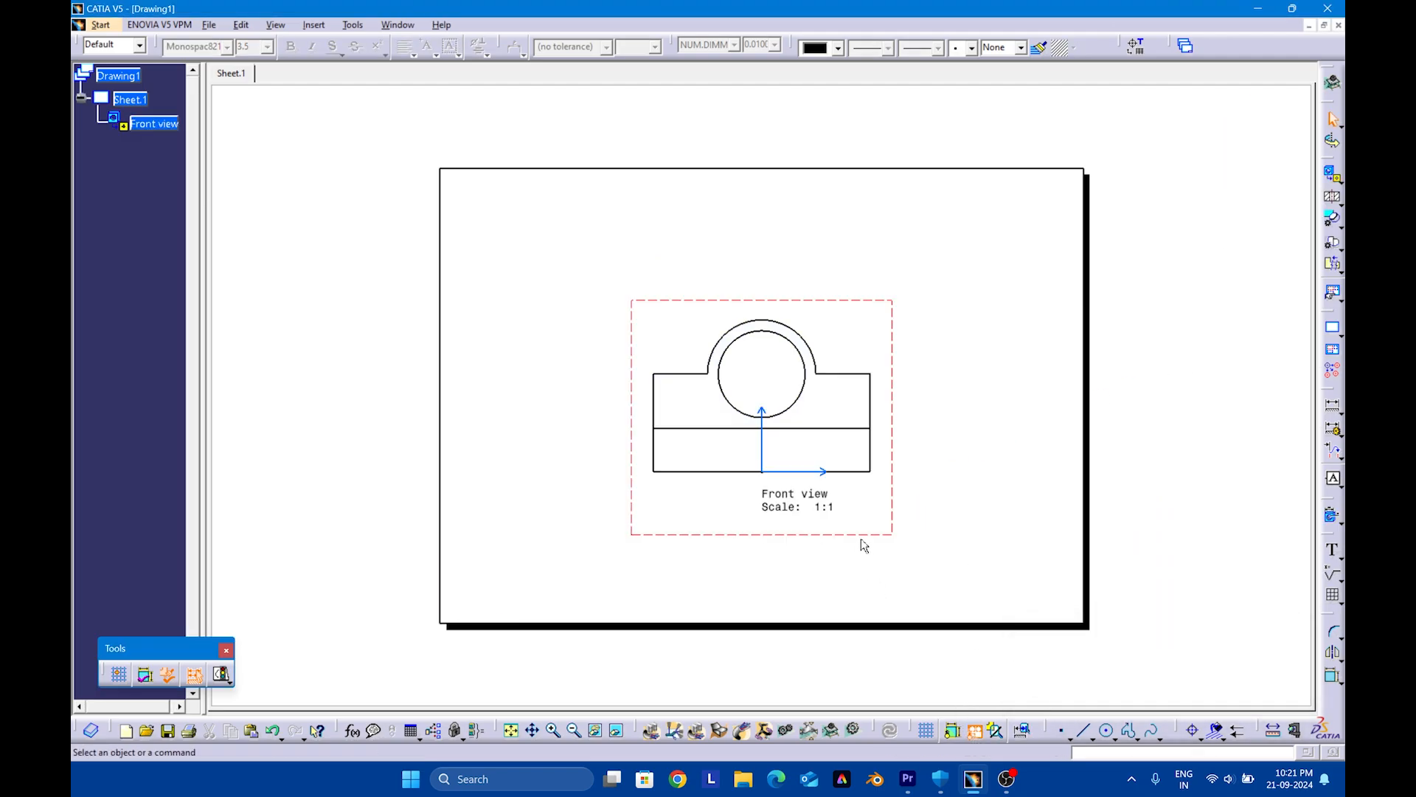
Move the front view to the upper-left area of the sheet and delete its name and scale label
drag(852, 533, 659, 435)
click(644, 414)
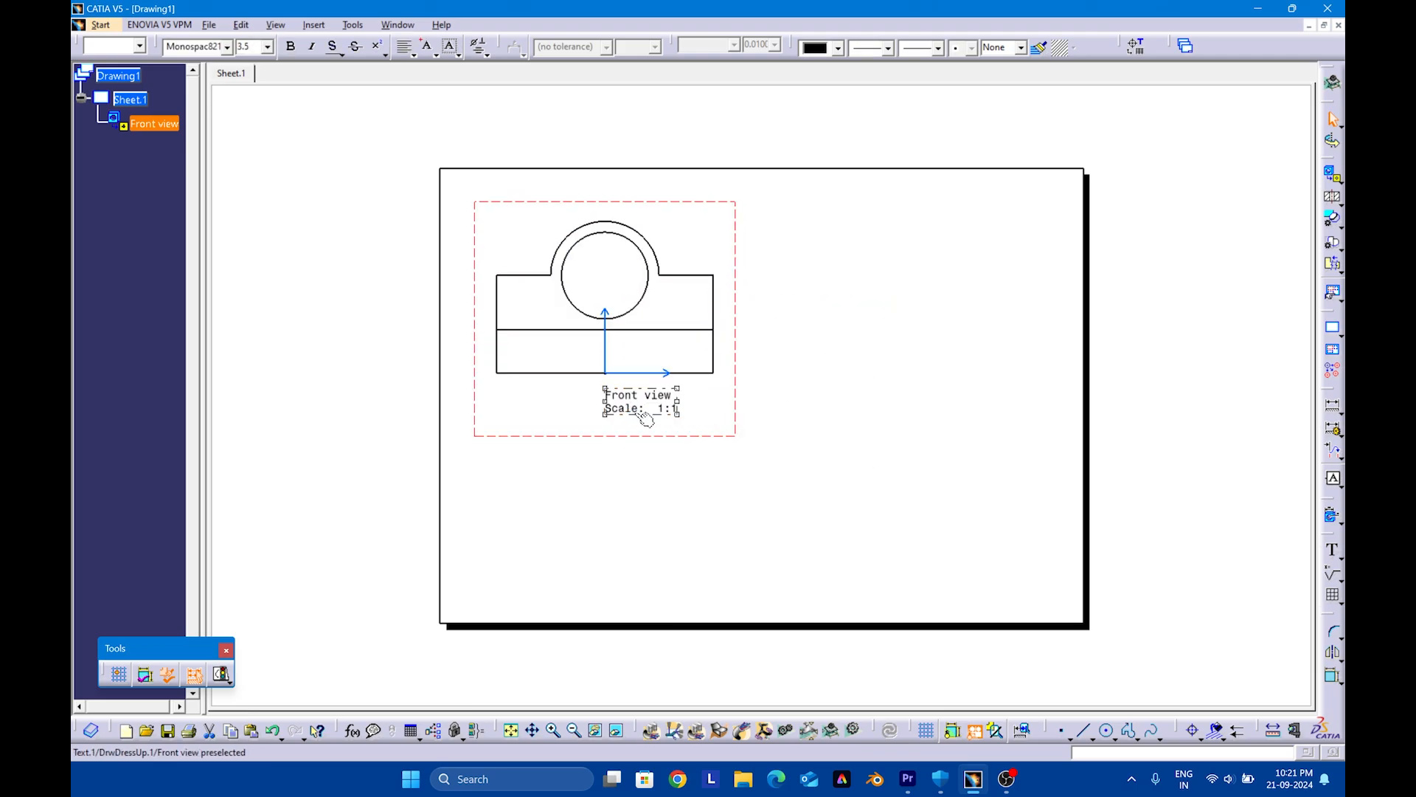
key(Delete)
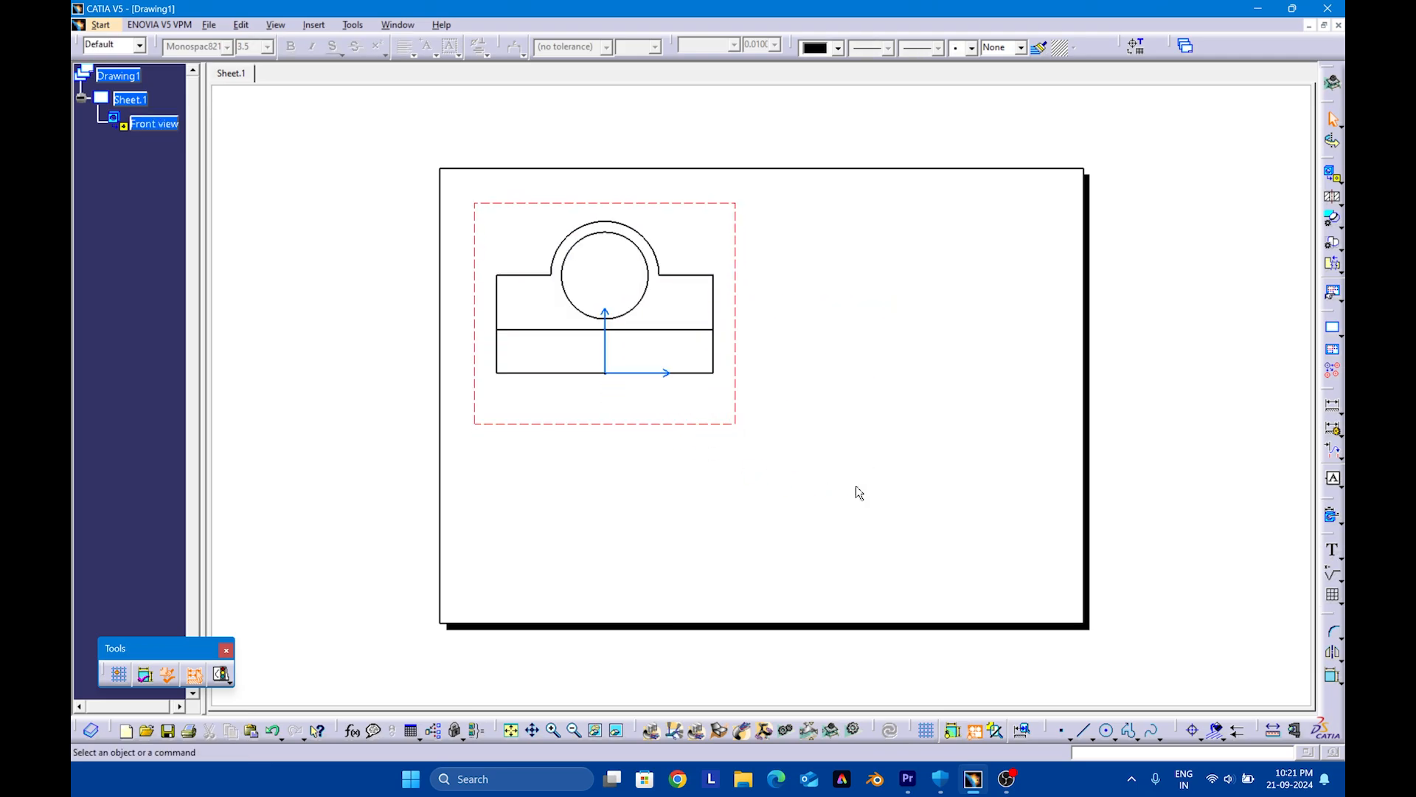
Project the L-shaped left view from the front view, place it to its right, and delete its label
click(1332, 195)
click(1337, 182)
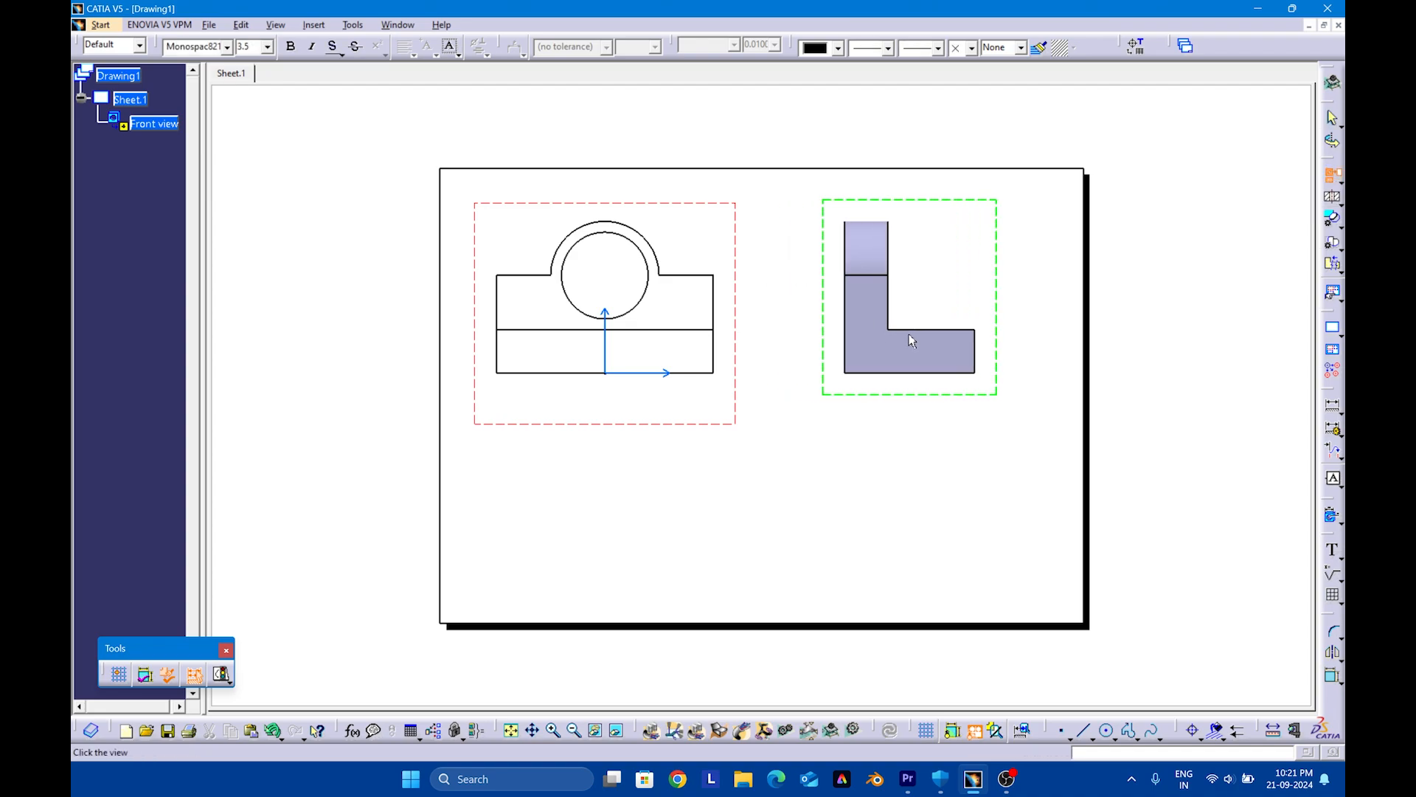
click(912, 337)
key(Delete)
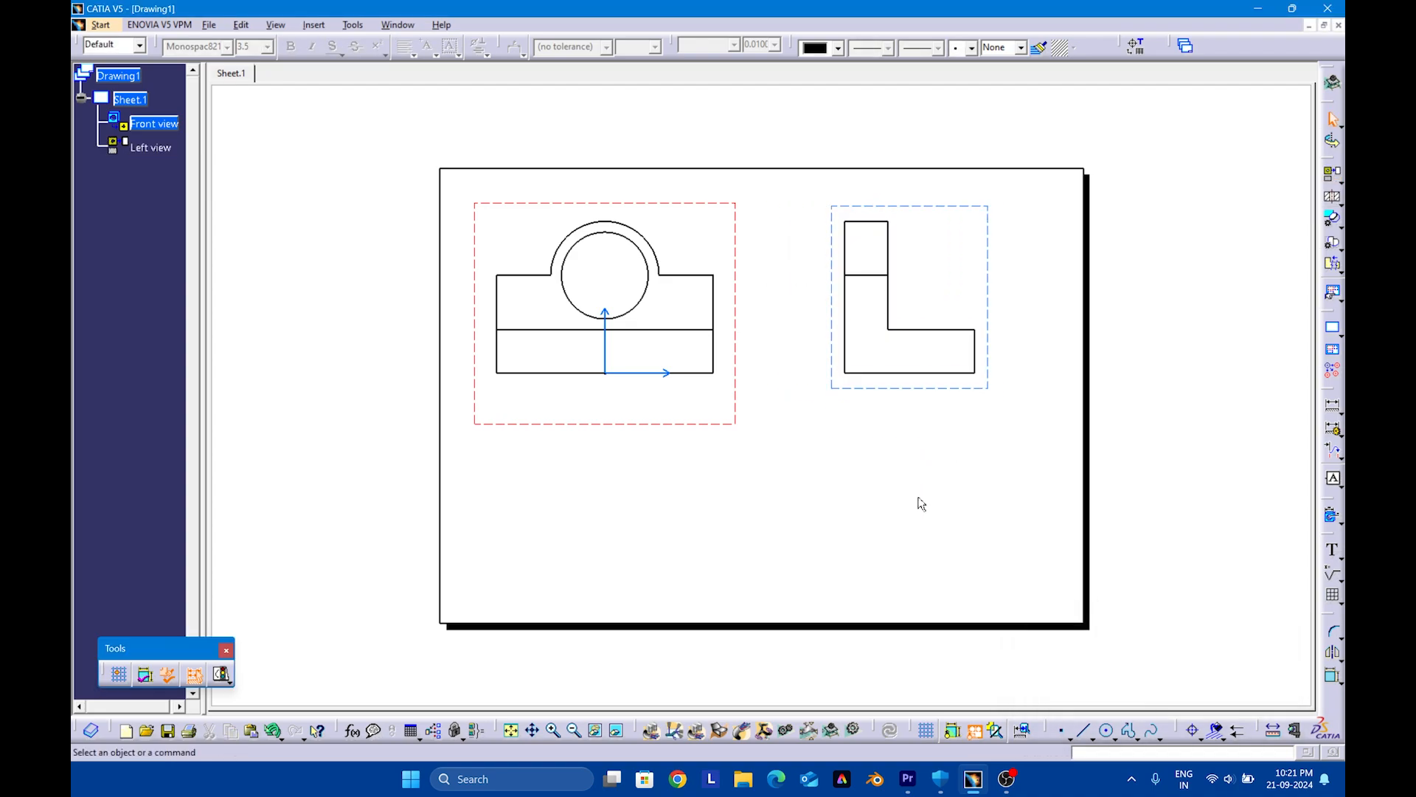
mouse_move(592, 432)
middle_down()
mouse_move(664, 455)
mouse_move(632, 360)
mouse_move(778, 514)
middle_up()
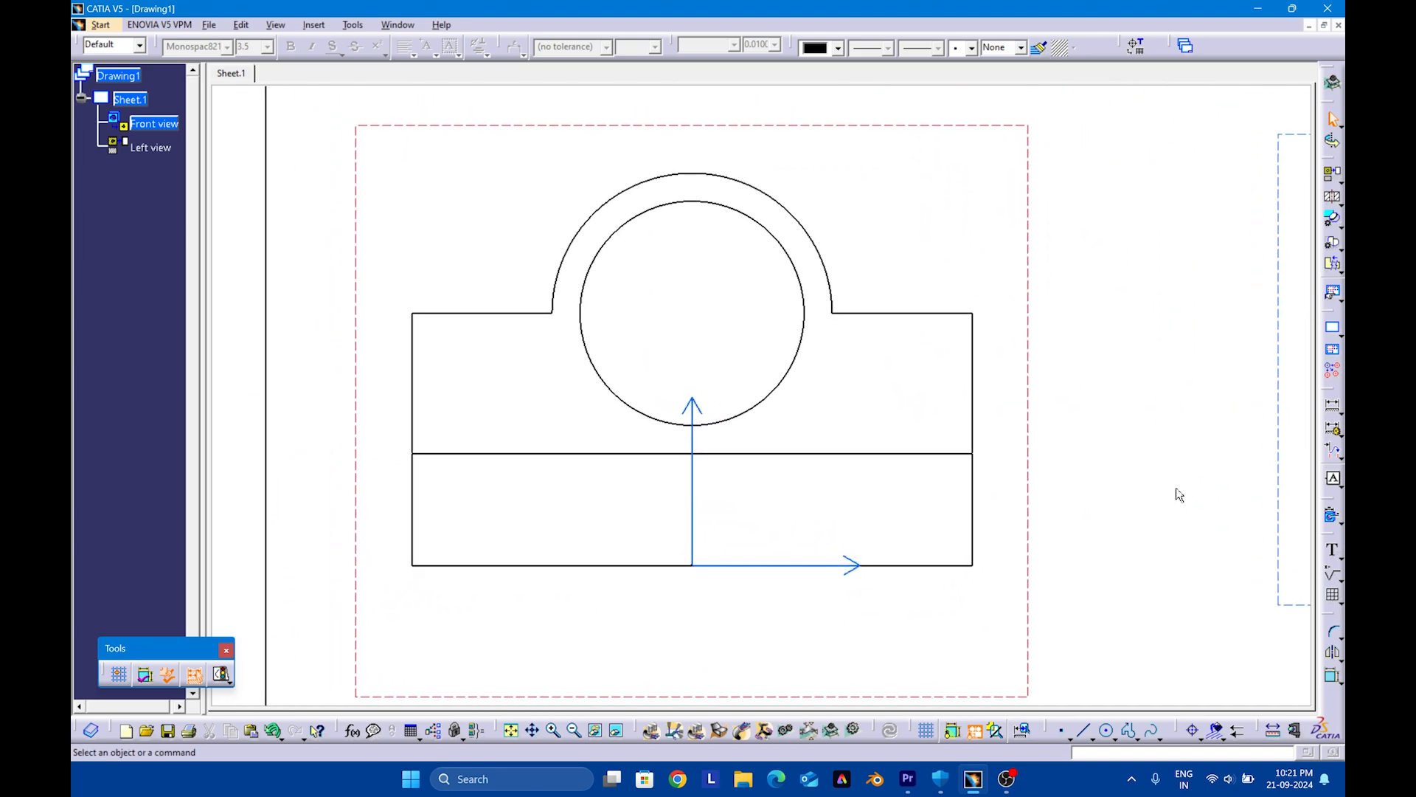
click(1332, 408)
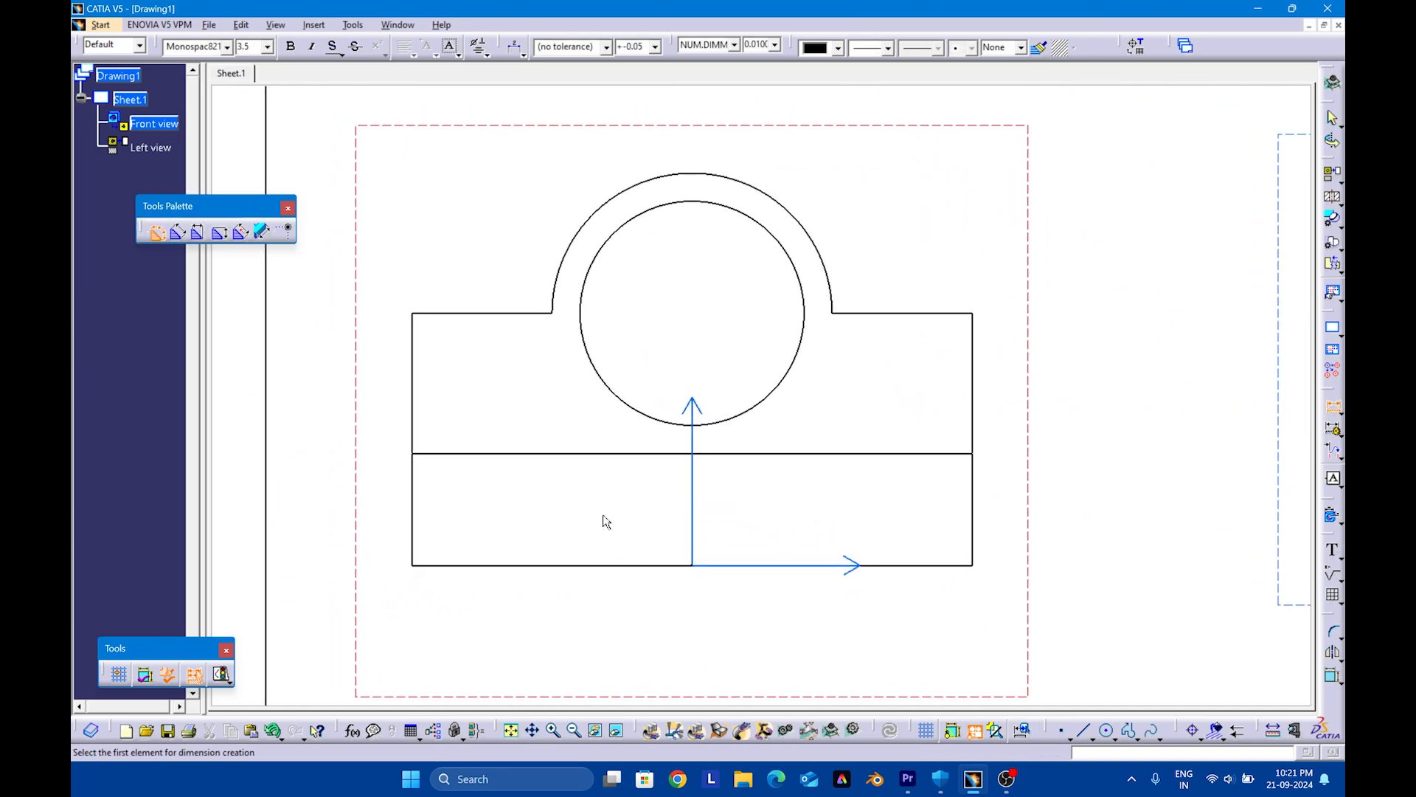
mouse_move(1004, 545)
ctrl+middle_down()
mouse_move(942, 467)
mouse_move(947, 578)
ctrl+middle_up()
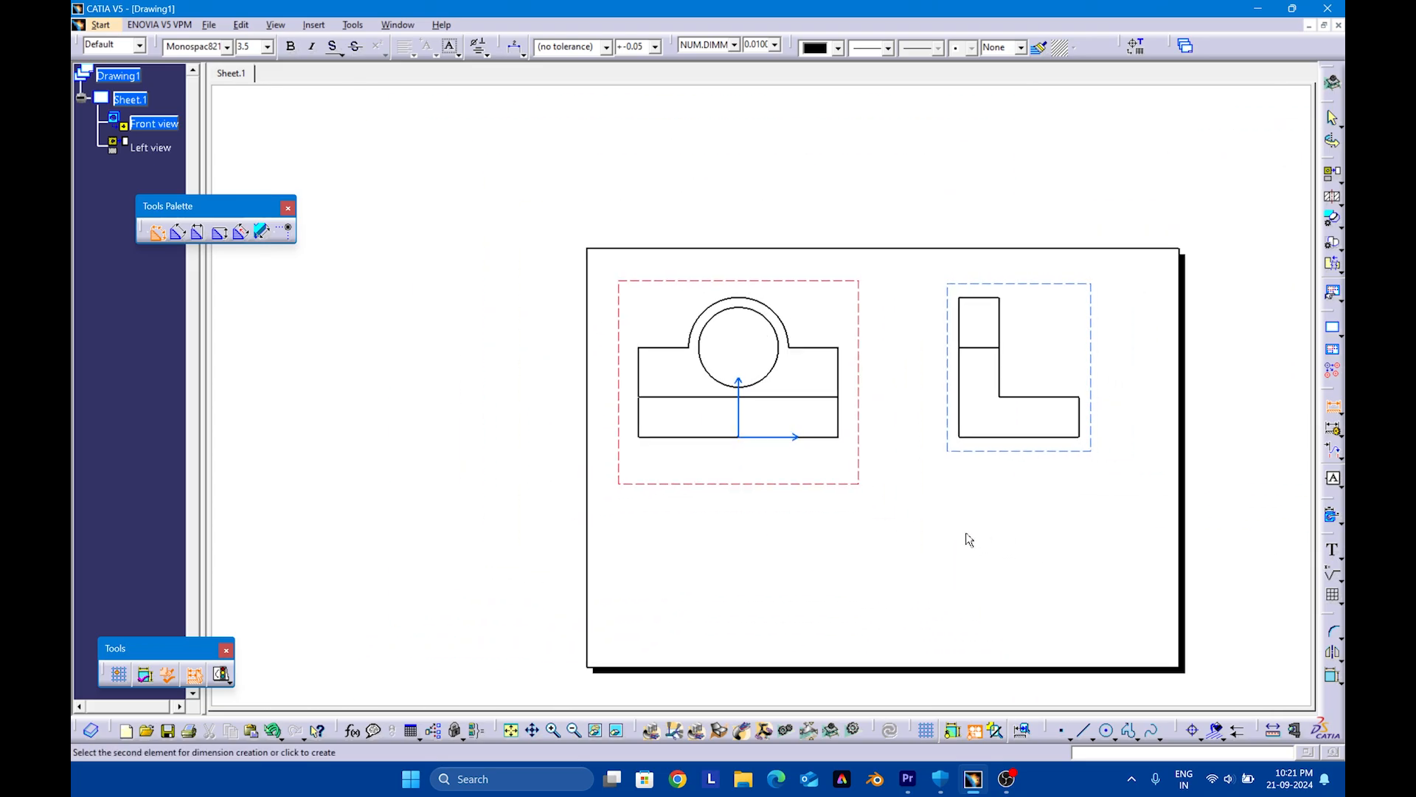
key(Escape)
Turn on Hidden Lines and Center Line in the properties of both the front and left views
middle_drag(966, 503, 911, 509)
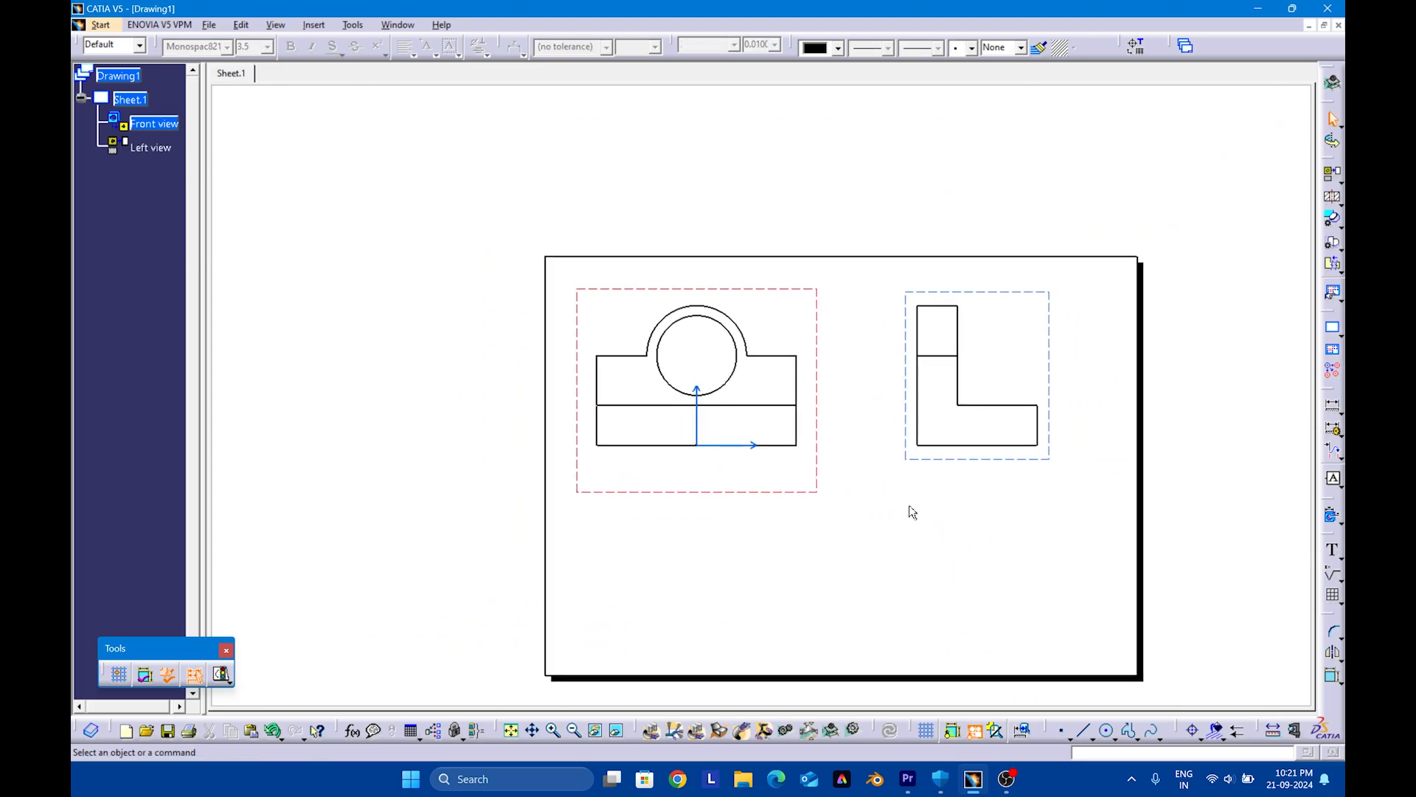
click(812, 494)
ctrl+click(923, 460)
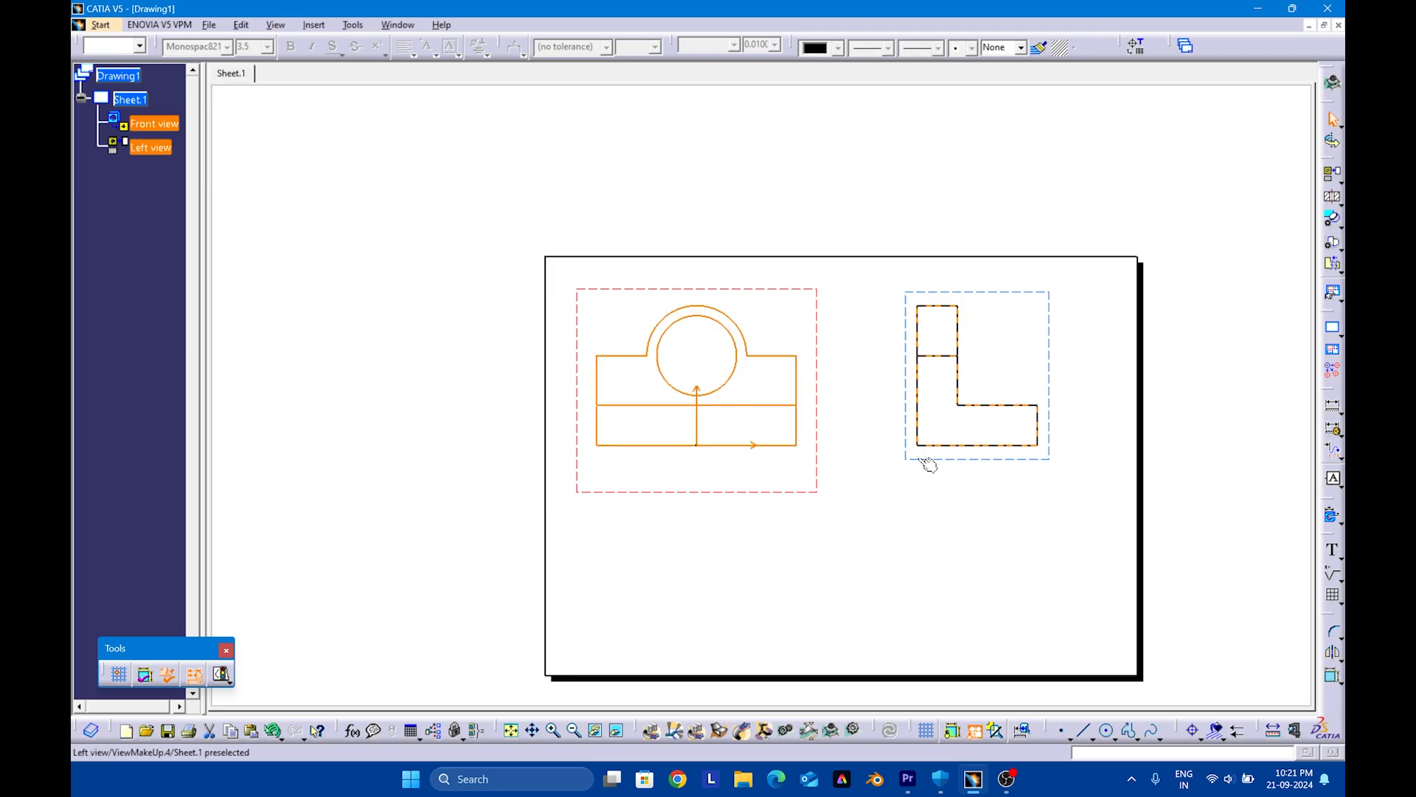
right_click(928, 464)
click(974, 548)
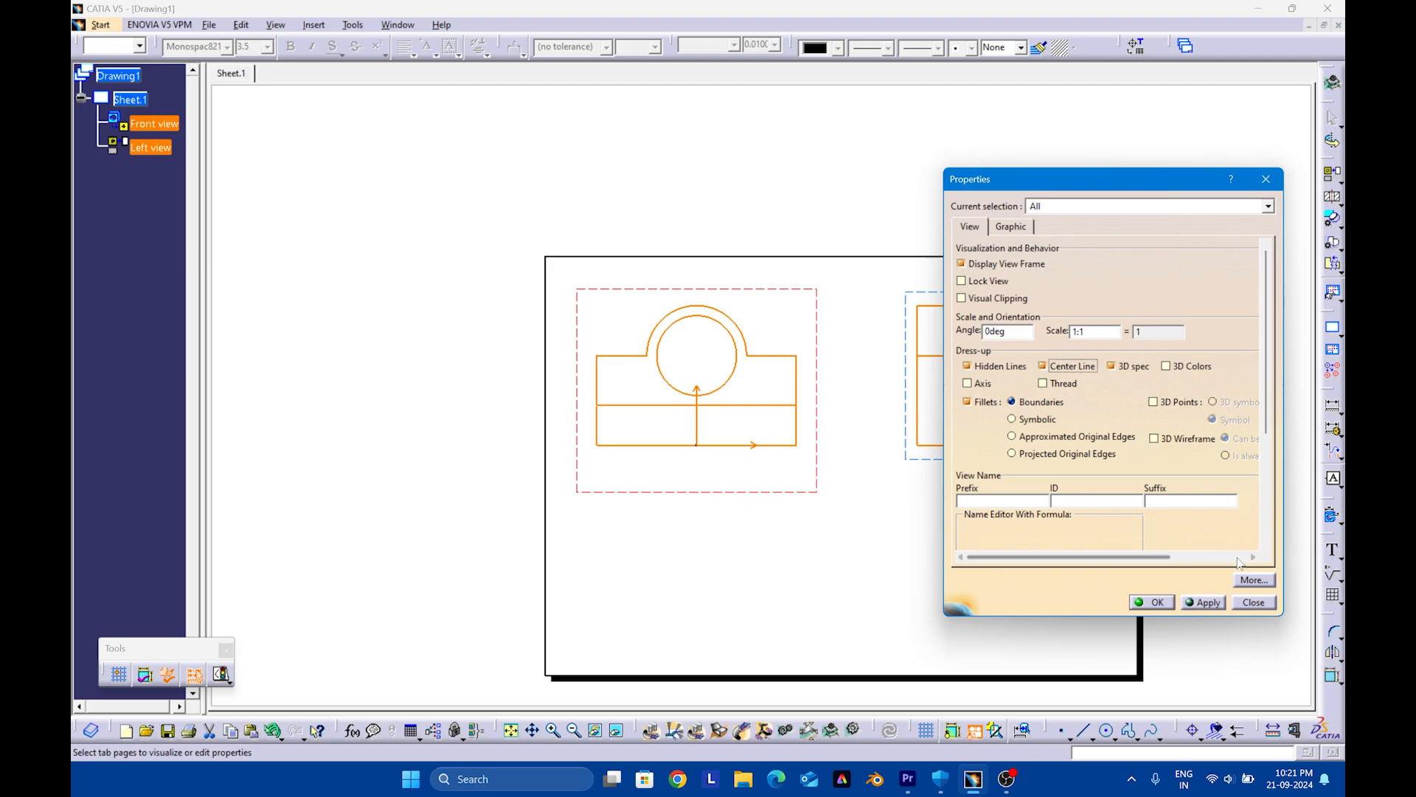
click(1204, 602)
click(1152, 602)
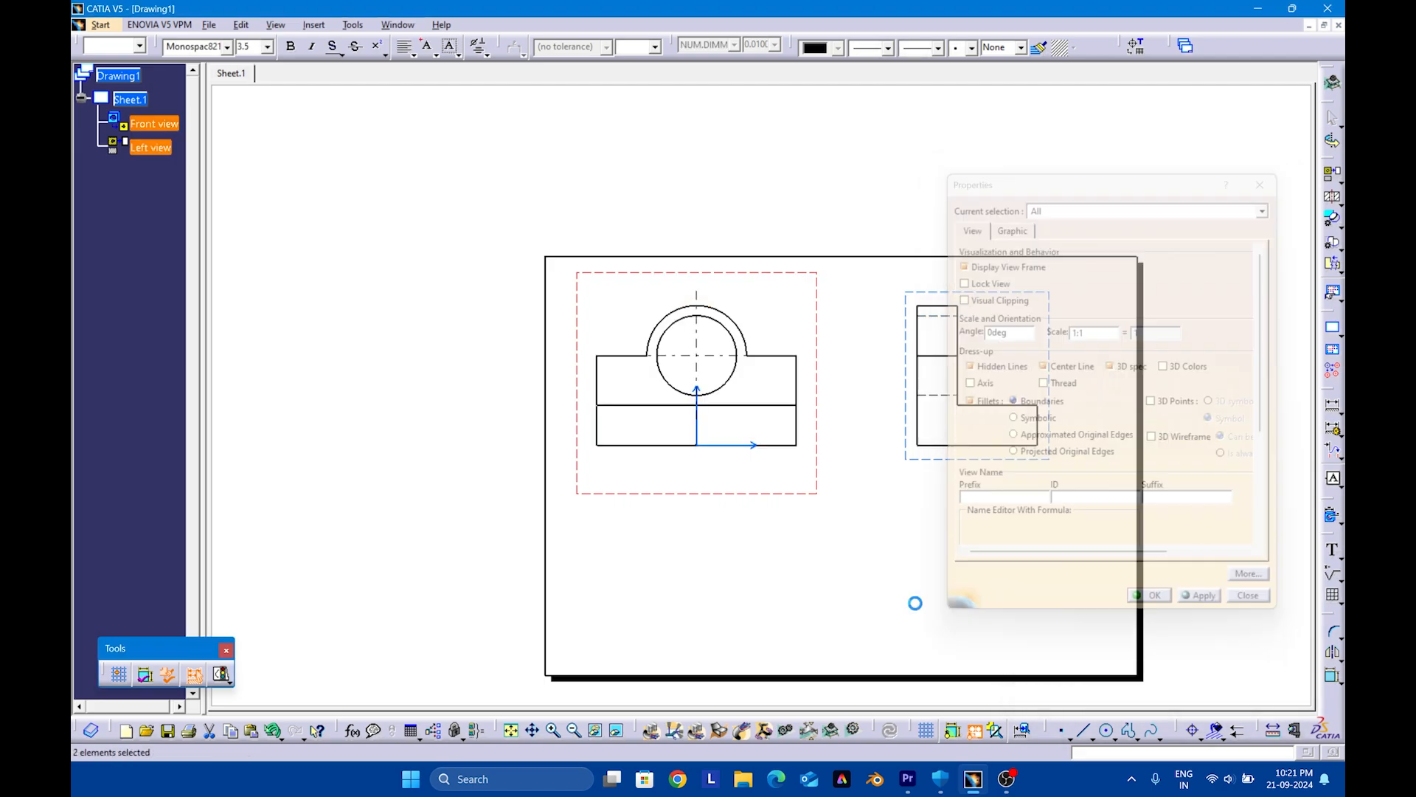
Dimension the distance from the front view's left edge to the hole's vertical center line, placing it below the view
scroll(813, 551, up, 5)
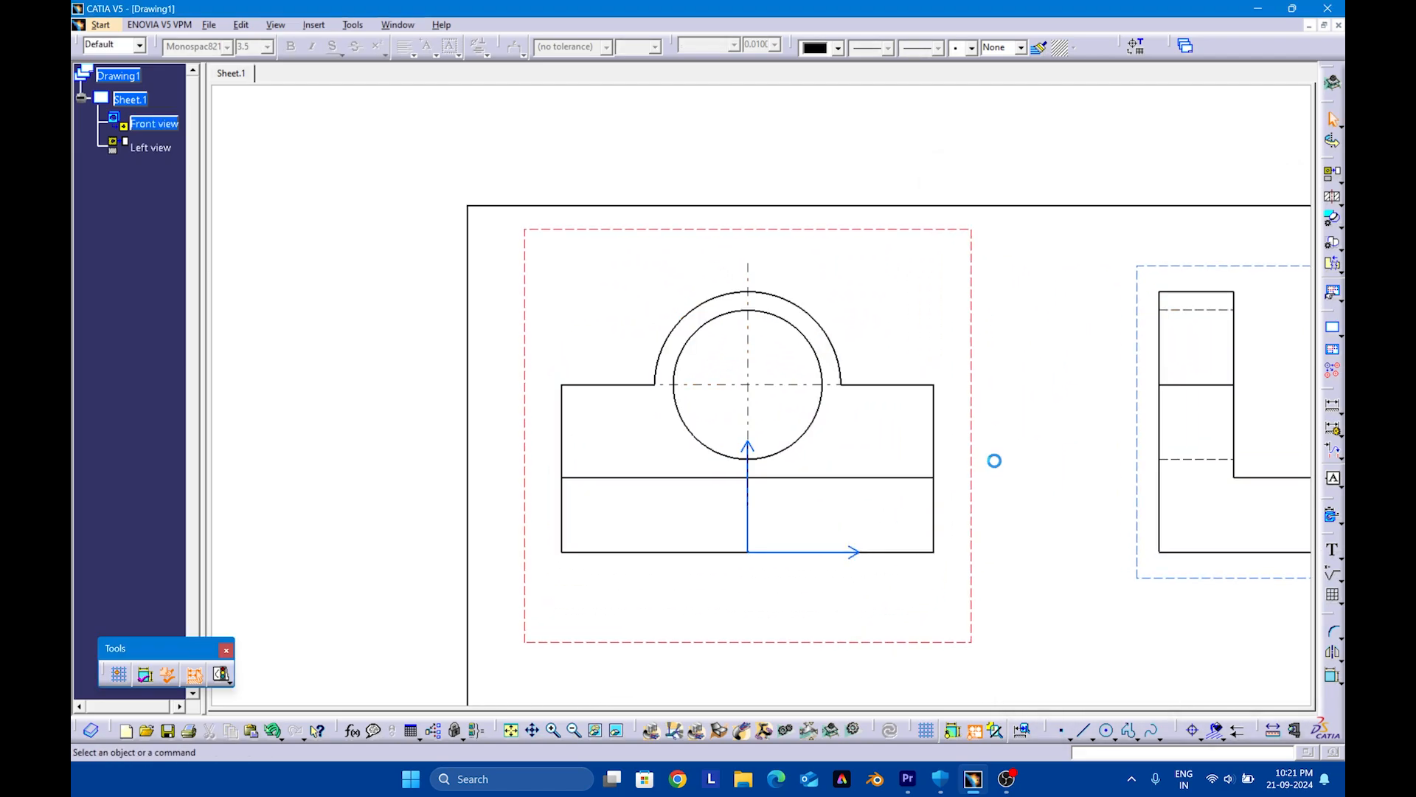
scroll(929, 534, up, 3)
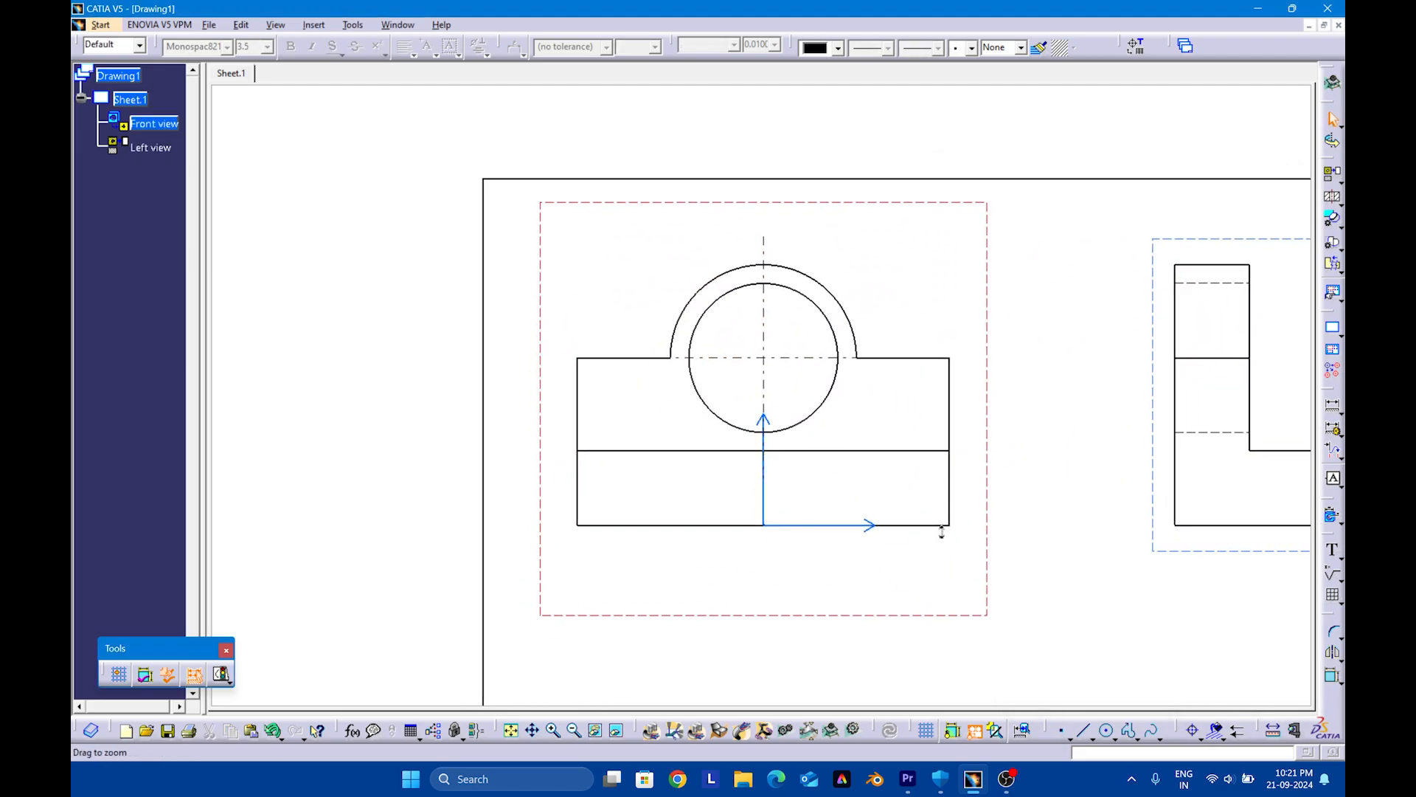
click(1333, 410)
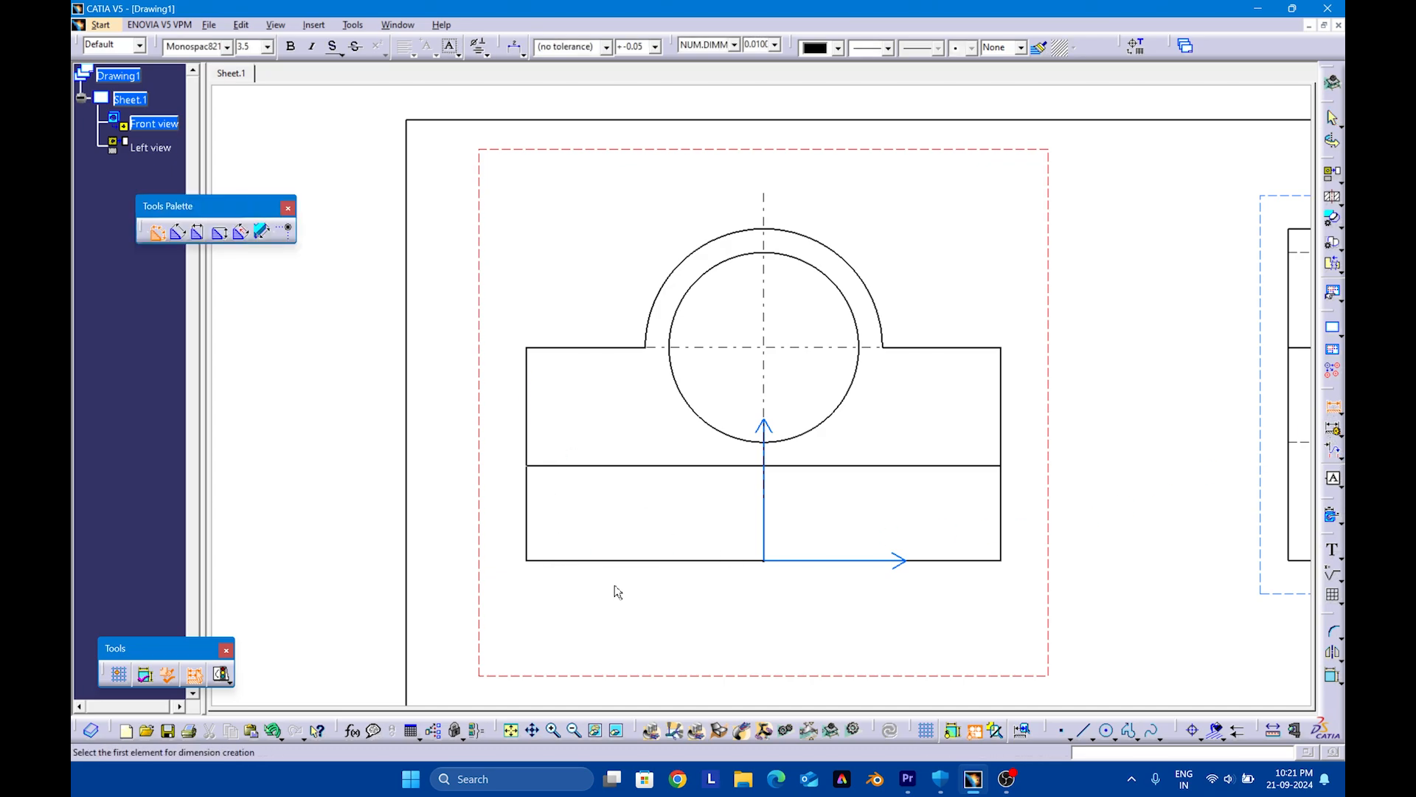
click(526, 525)
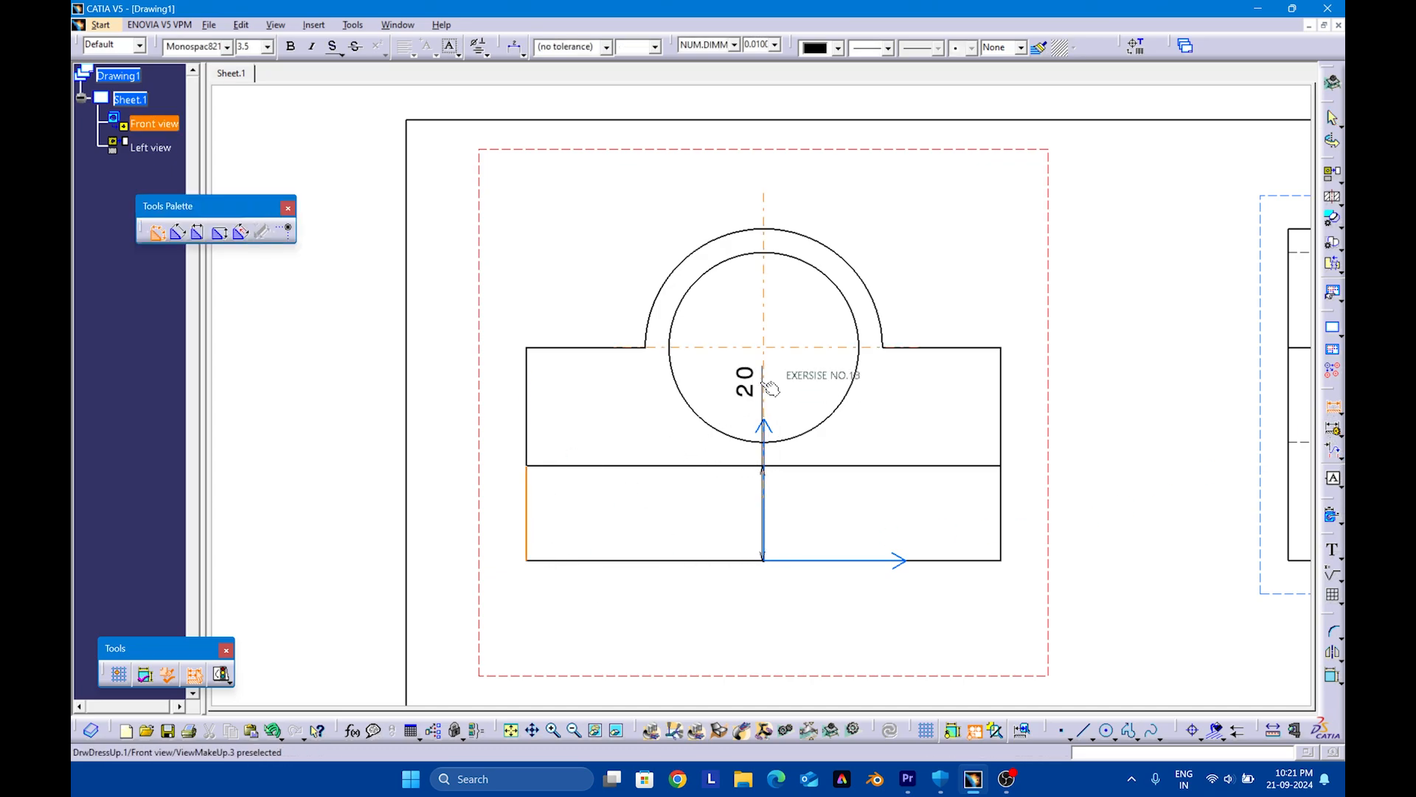
click(768, 386)
click(683, 617)
Dimension the front view's overall width below the view and the height from base to wall shoulder on its left side
middle_drag(750, 625, 753, 536)
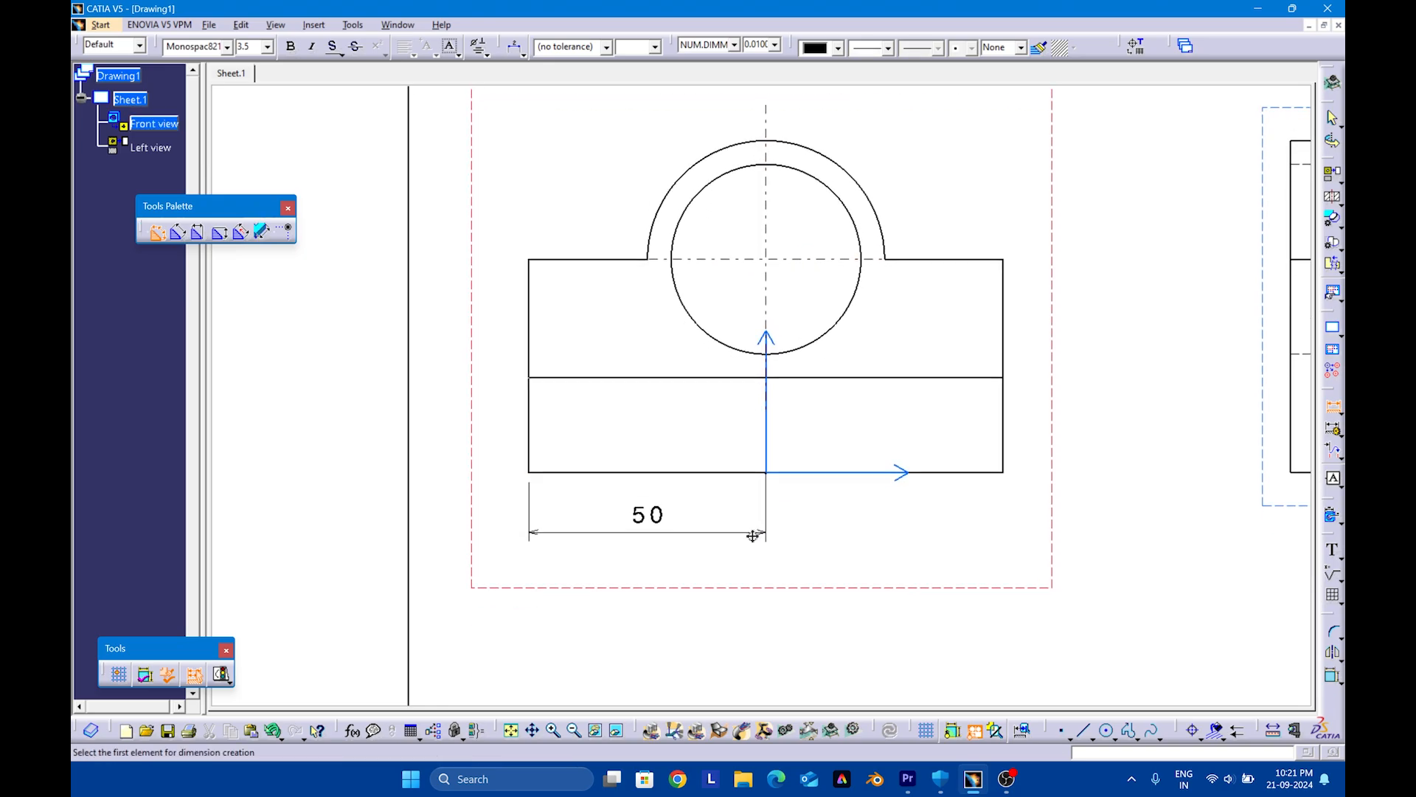
click(694, 471)
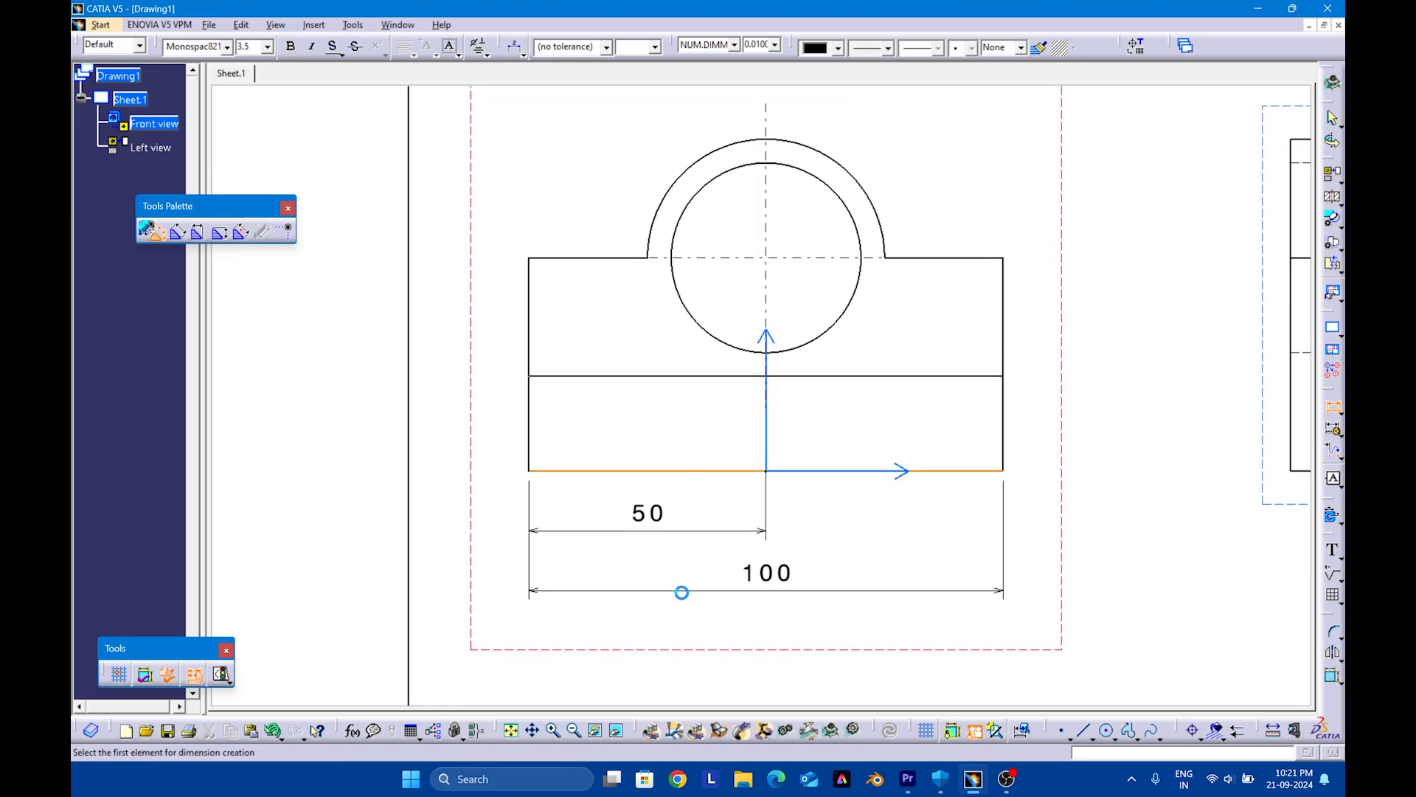
click(681, 592)
middle_drag(646, 461, 728, 538)
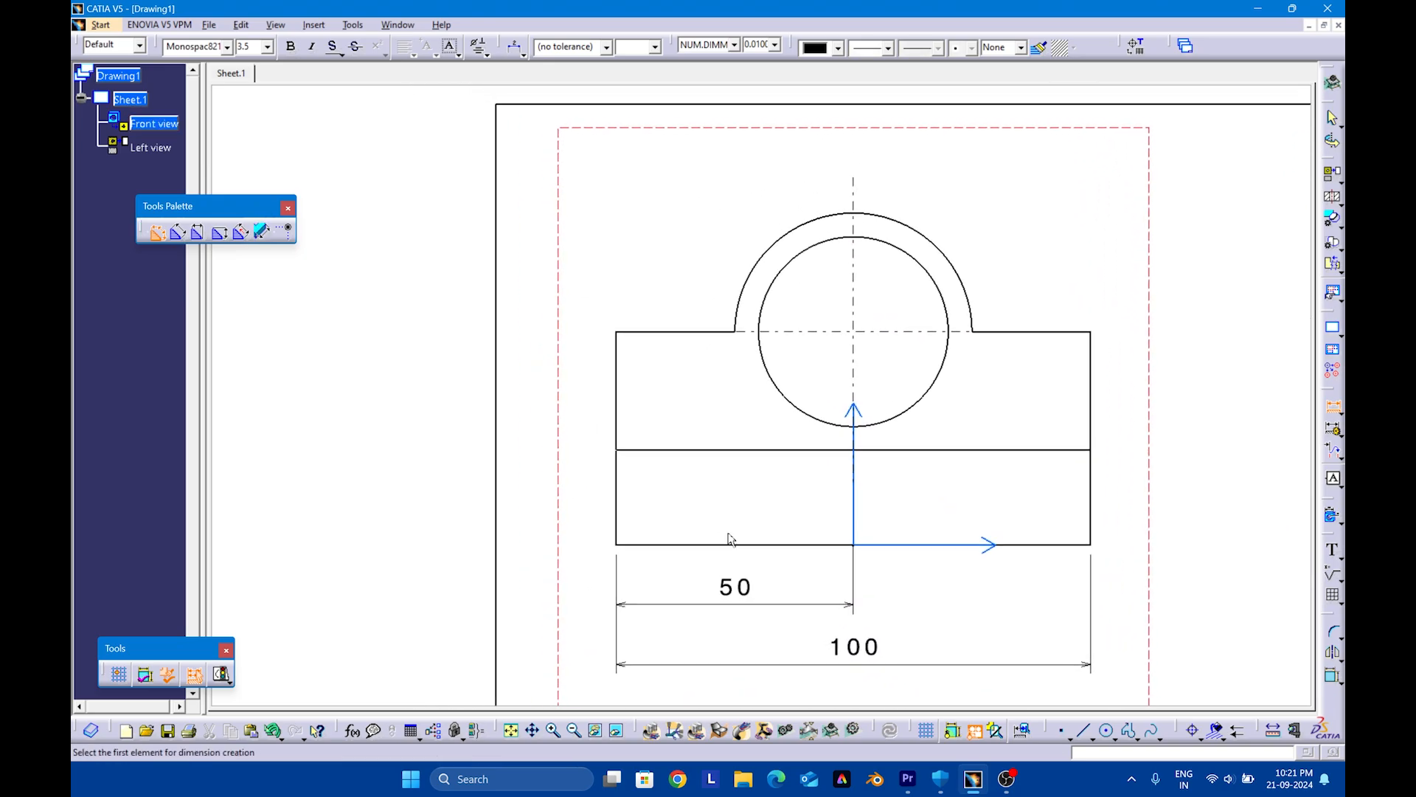
click(660, 332)
click(673, 545)
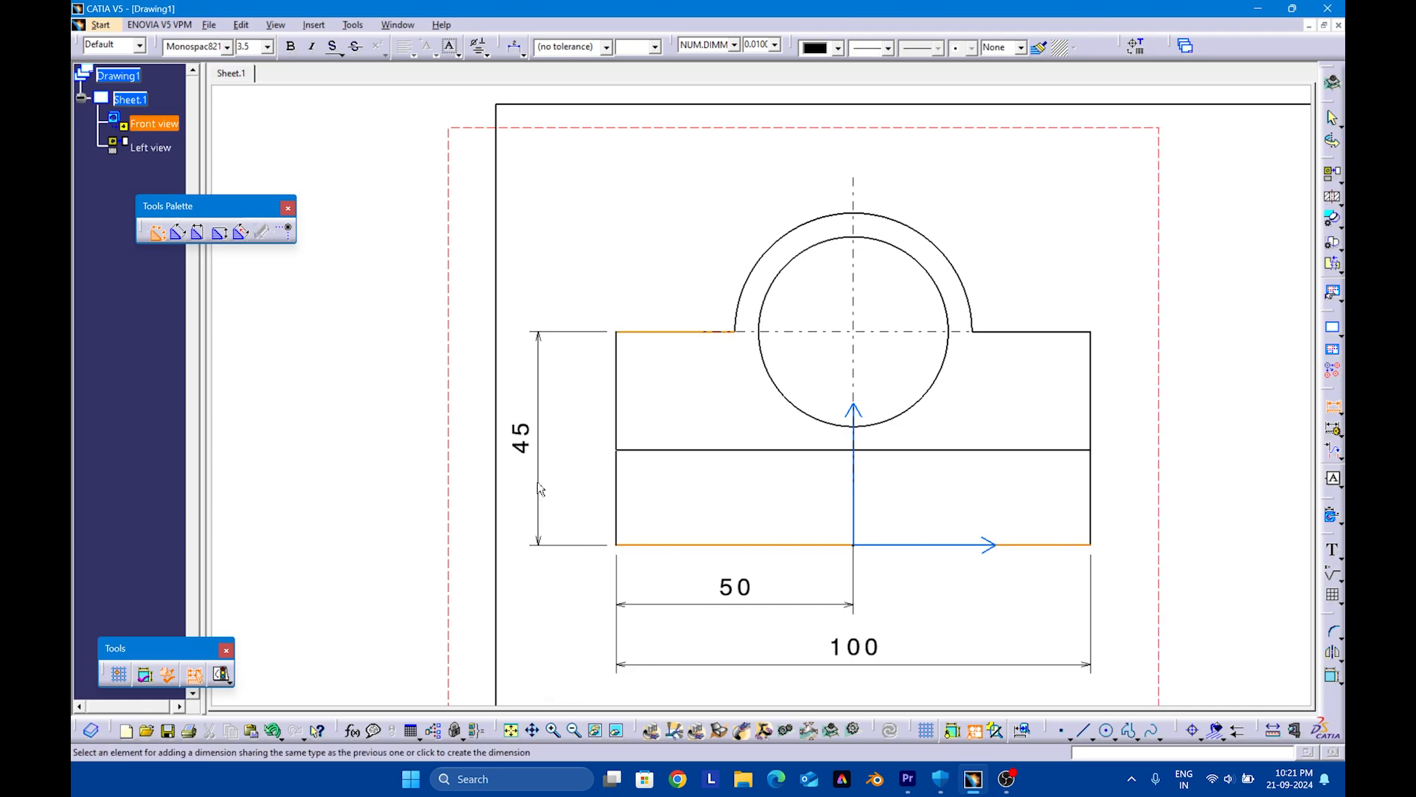
click(545, 479)
Dimension the base's full depth below the left view and the base thickness on its right side
mouse_move(772, 437)
middle_down()
mouse_move(577, 542)
mouse_move(768, 562)
mouse_move(538, 481)
middle_up()
middle_drag(878, 525, 612, 478)
click(935, 558)
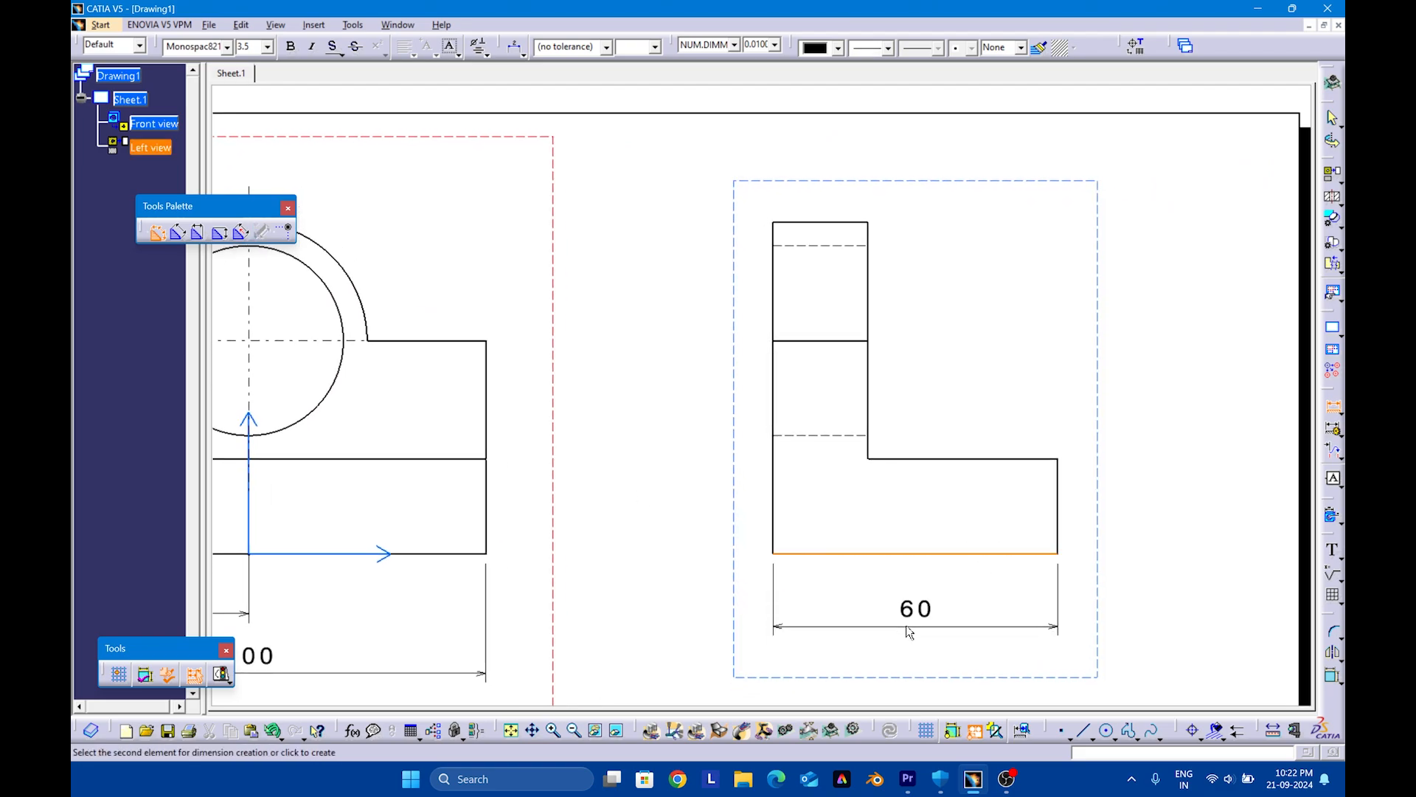
click(907, 624)
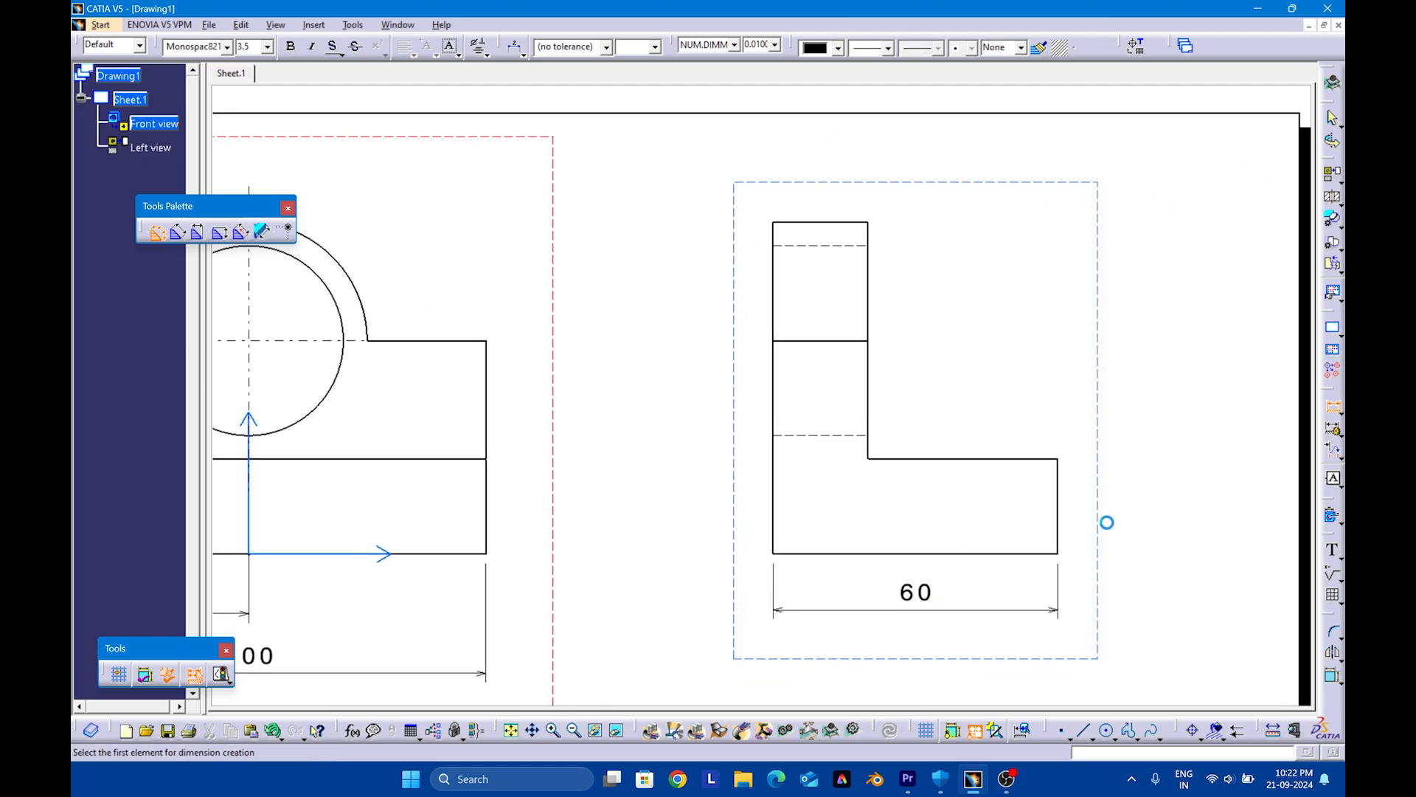
click(1060, 520)
click(1114, 509)
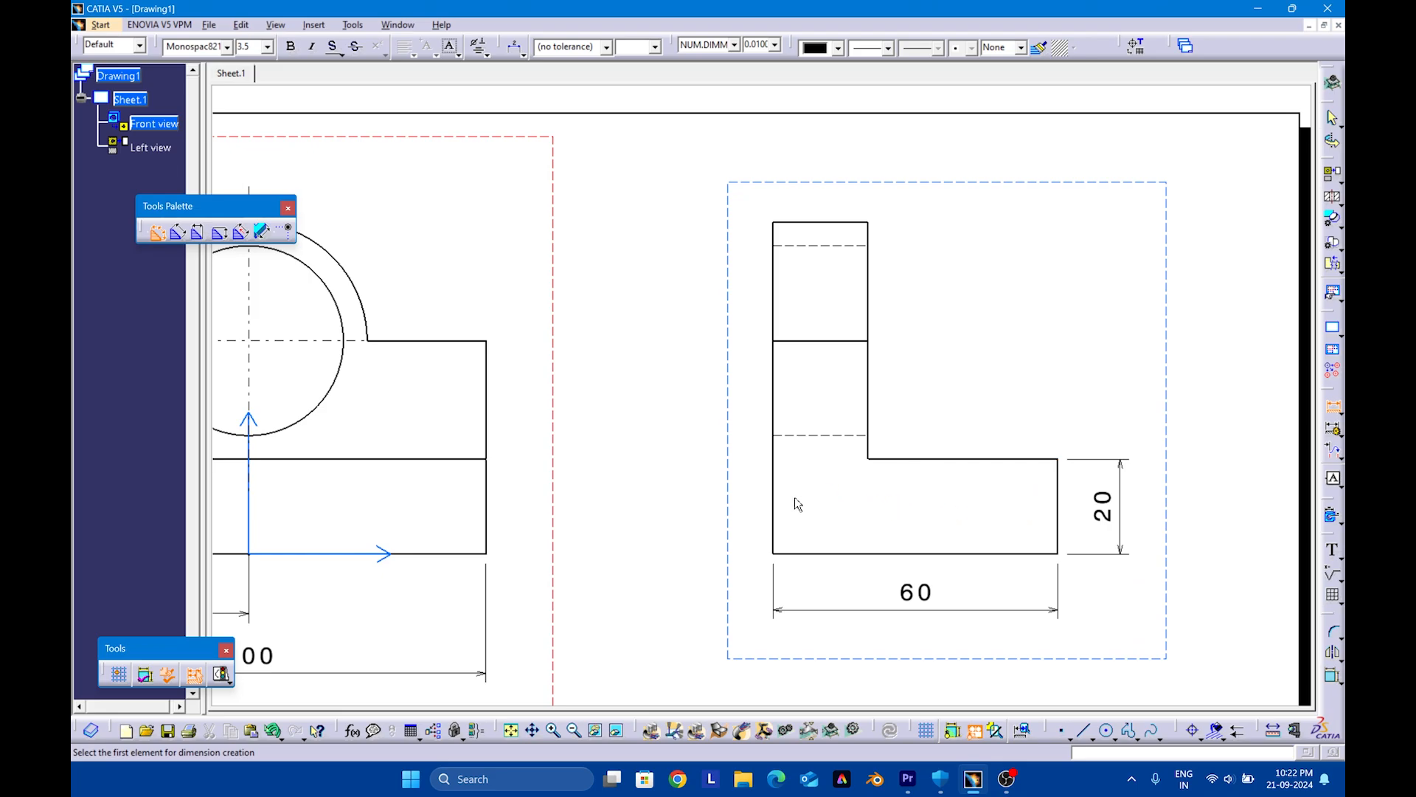
Dimension the upright wall's thickness above the left view
middle_drag(799, 504, 800, 624)
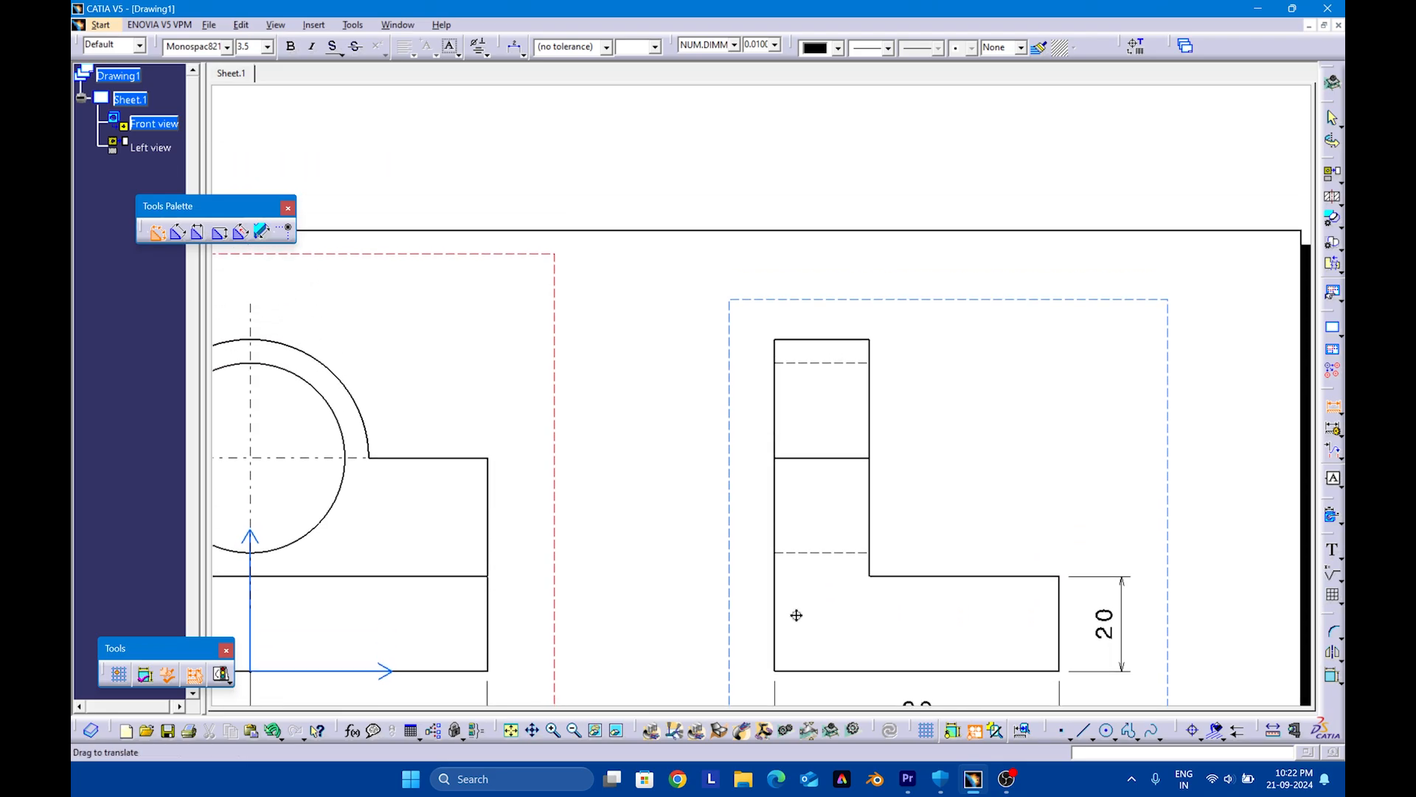
click(819, 342)
click(815, 297)
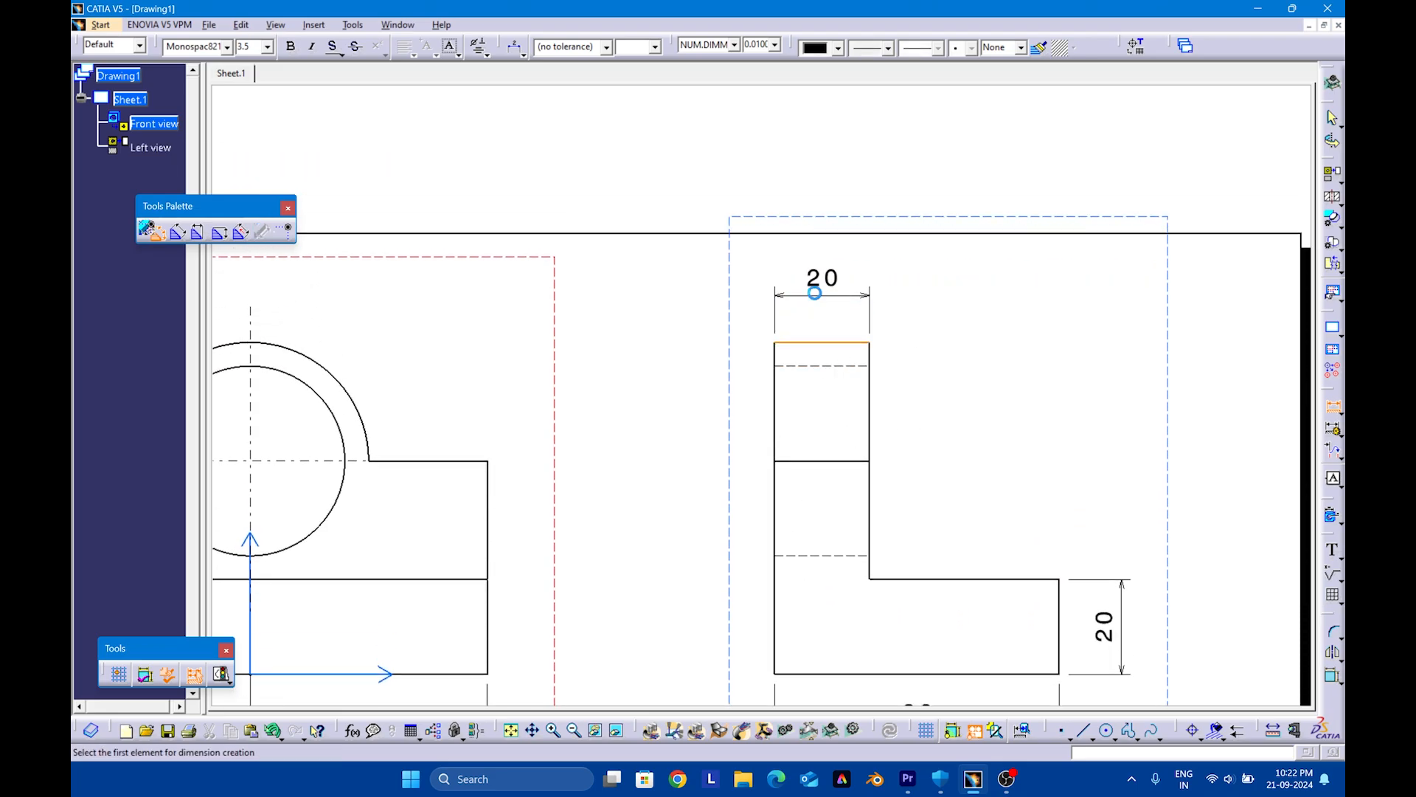
Add a text with leader reading Ø40 that points to the inner circle of the front view
middle_drag(806, 483, 960, 564)
mouse_move(740, 550)
middle_down()
mouse_move(838, 573)
mouse_move(944, 514)
mouse_move(917, 474)
middle_up()
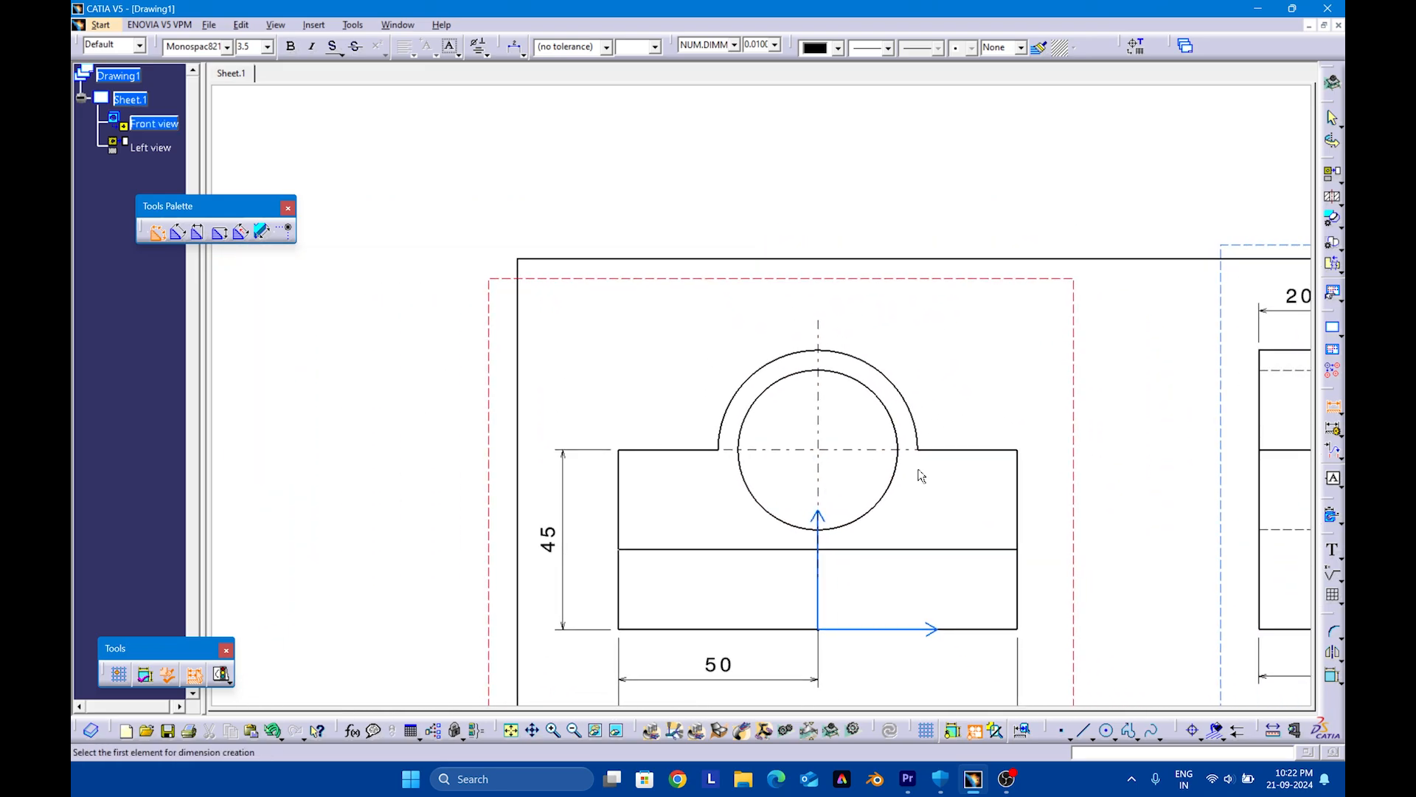
click(1340, 557)
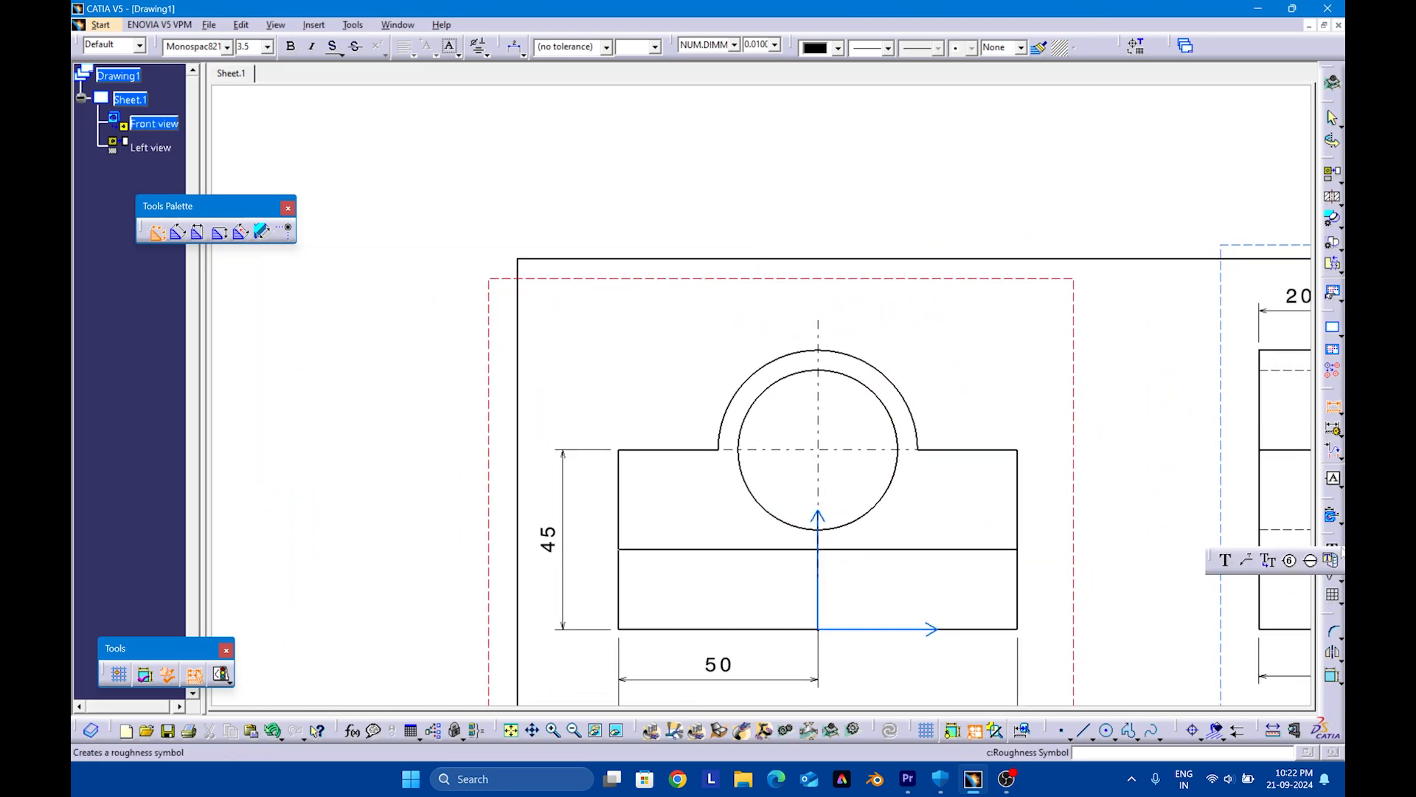
click(1244, 559)
mouse_move(962, 445)
middle_down()
mouse_move(873, 545)
mouse_move(860, 490)
middle_up()
click(810, 555)
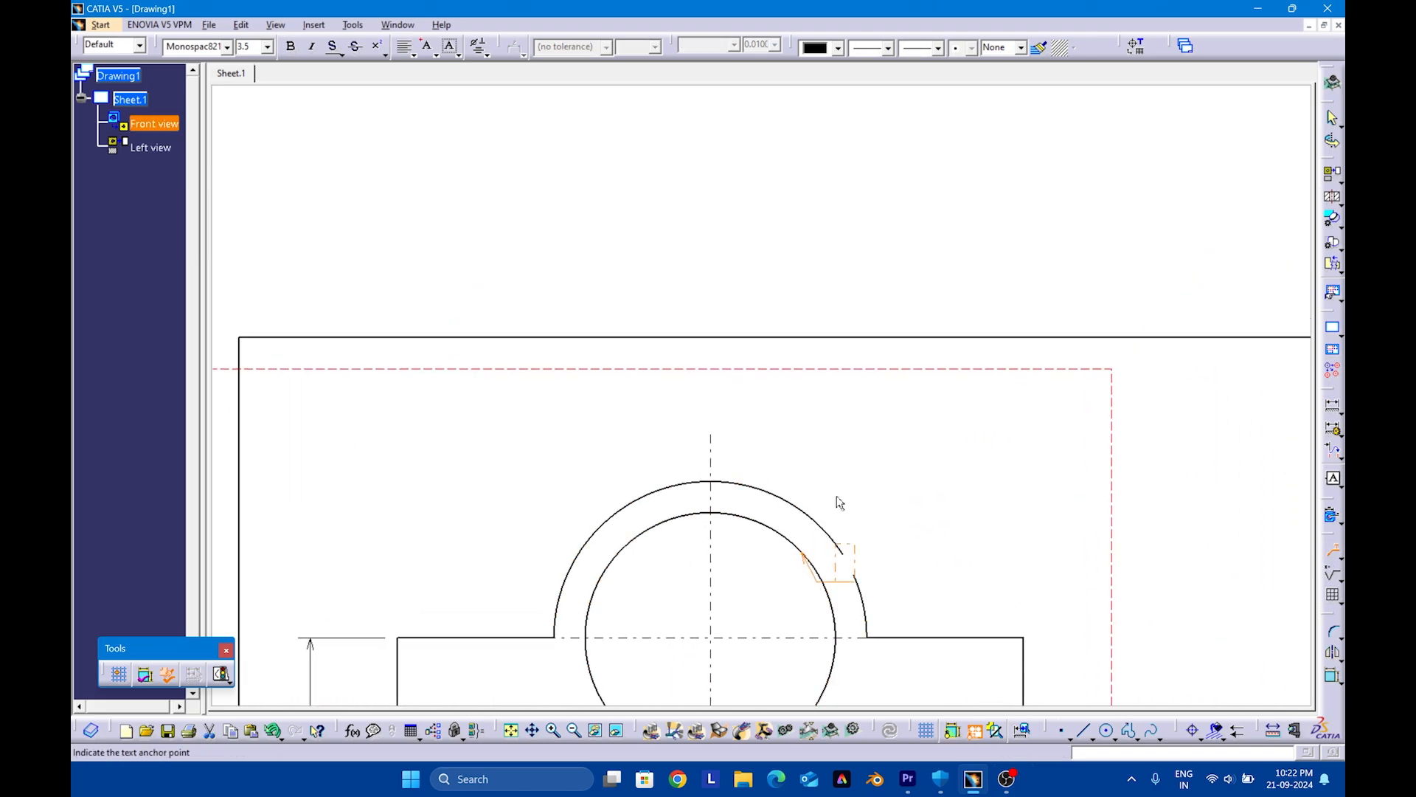
click(878, 441)
click(478, 46)
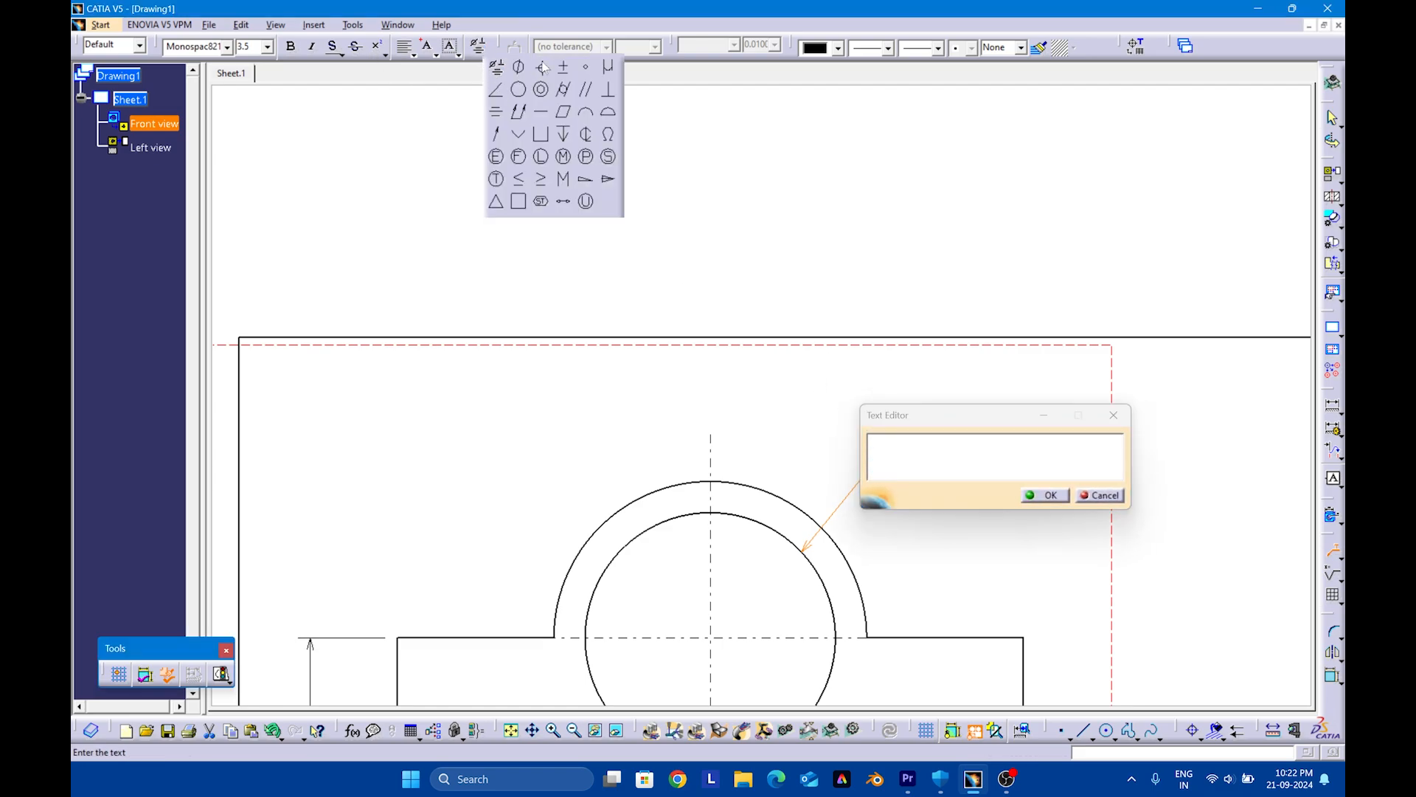
click(520, 67)
text(40)
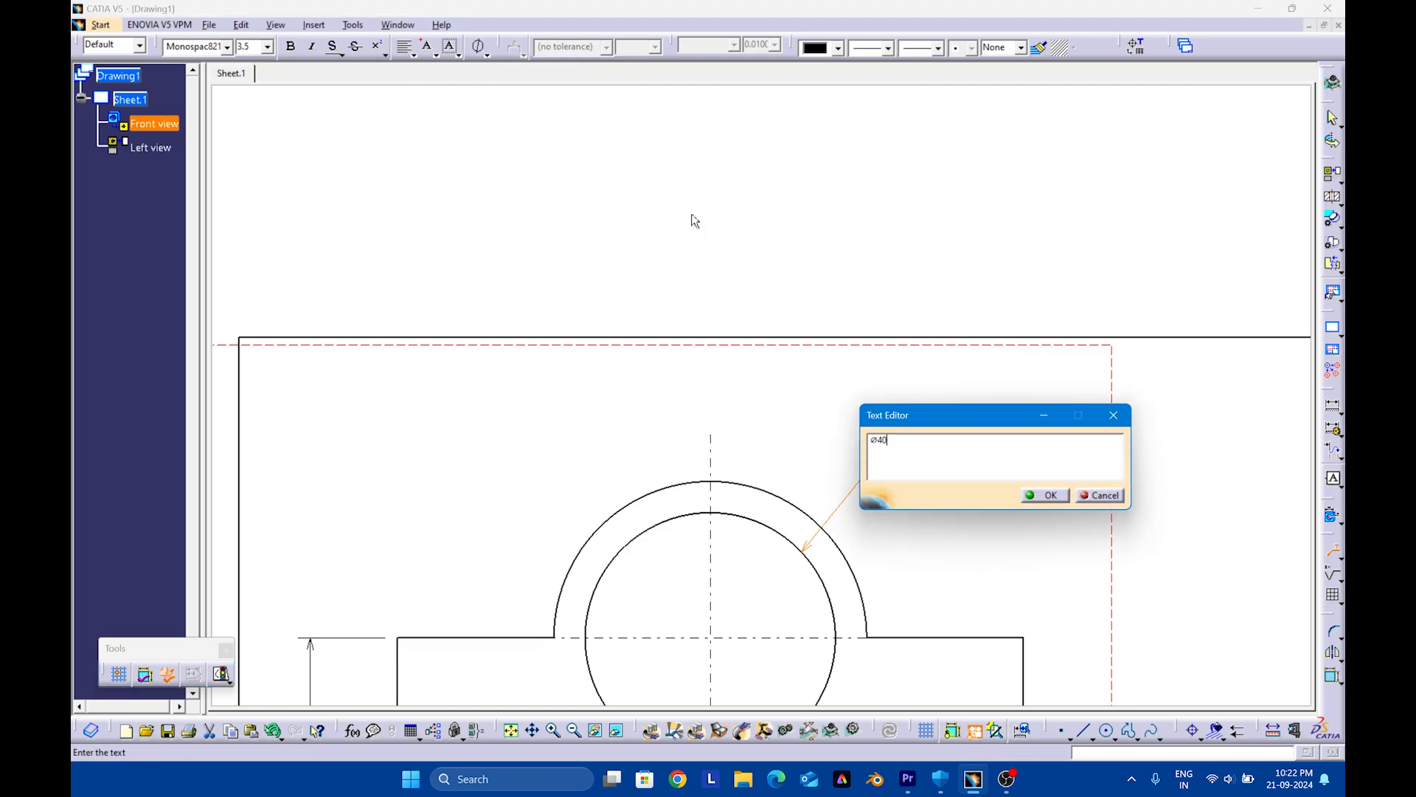
click(1046, 495)
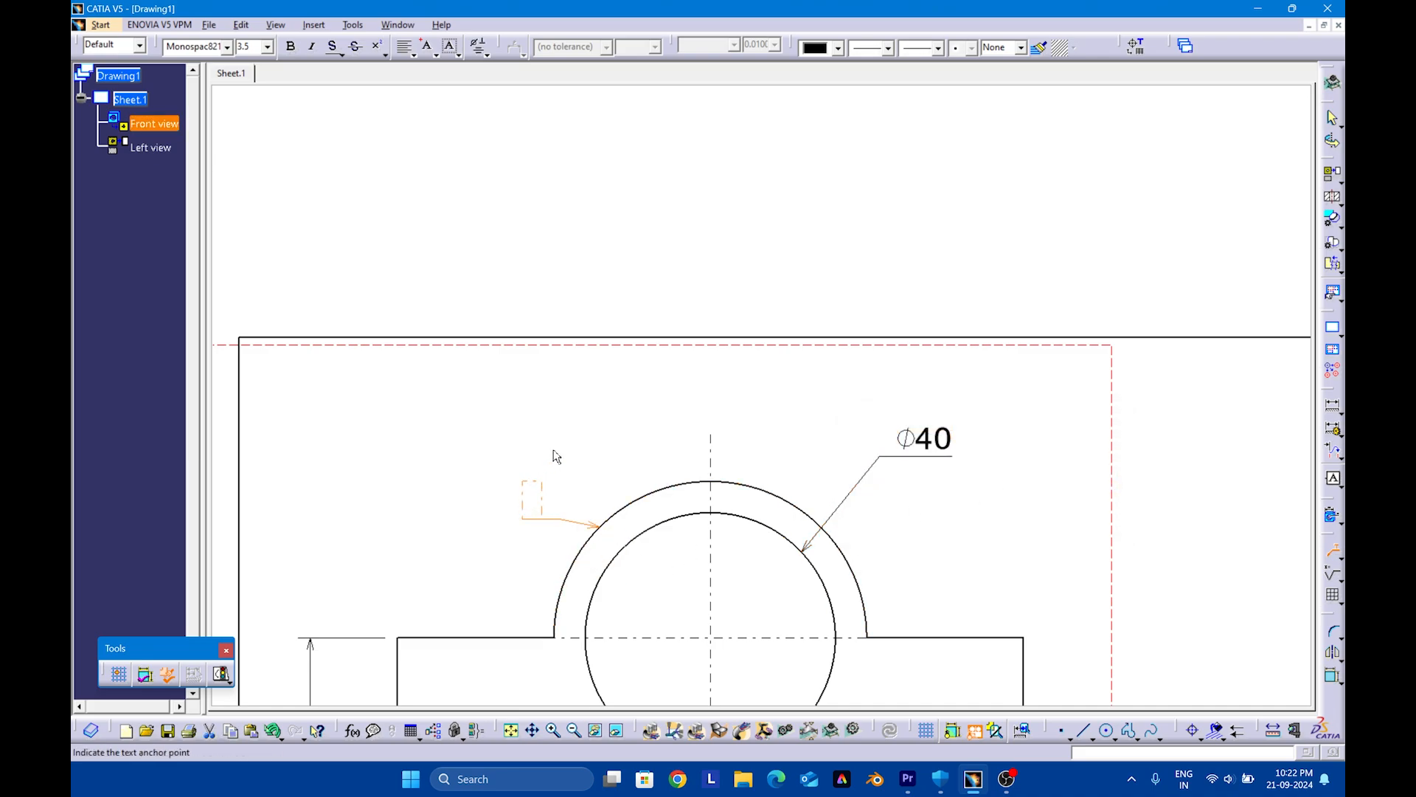
Add a text with leader reading R25 to the front view's outer arc and shift the text outward from the arc
click(535, 449)
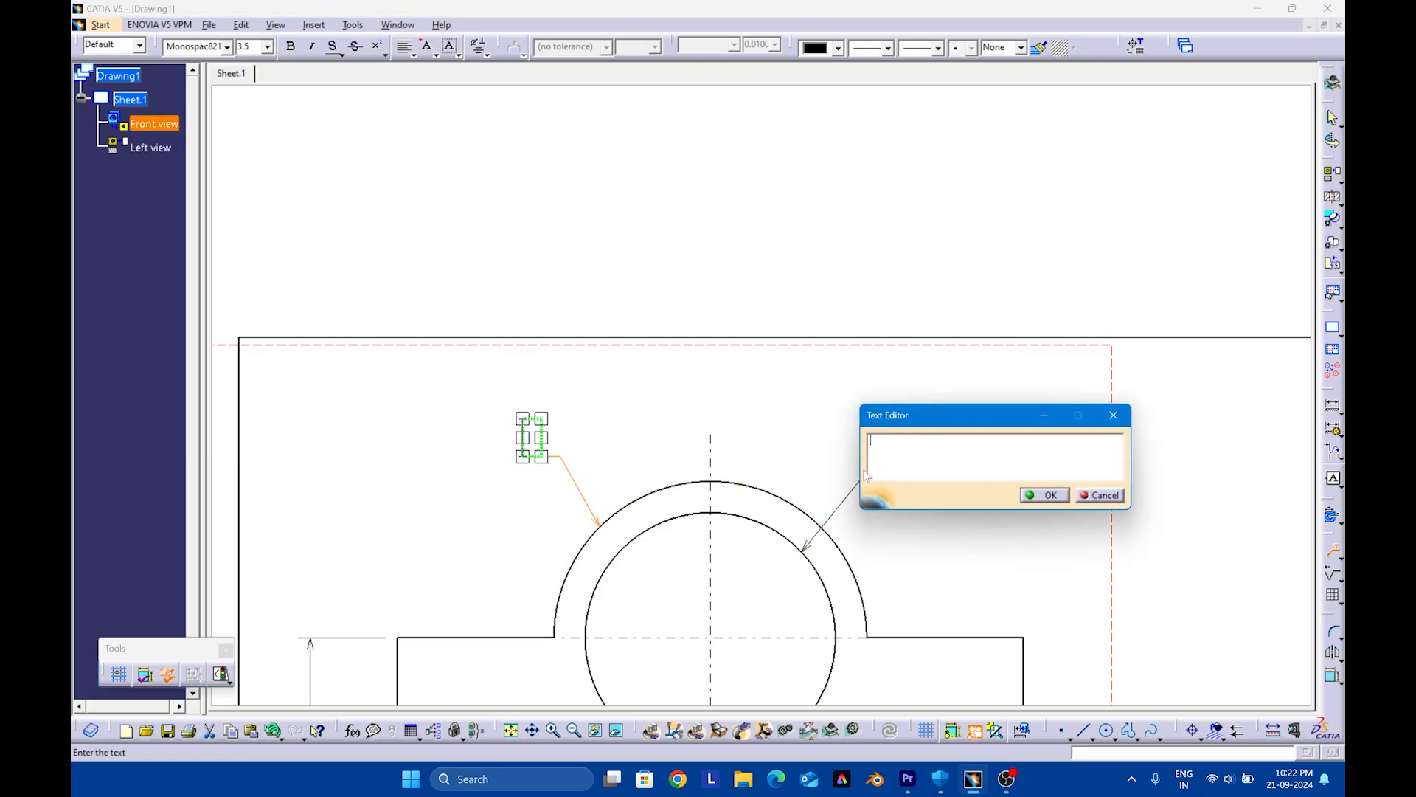
text(R25)
key(Return)
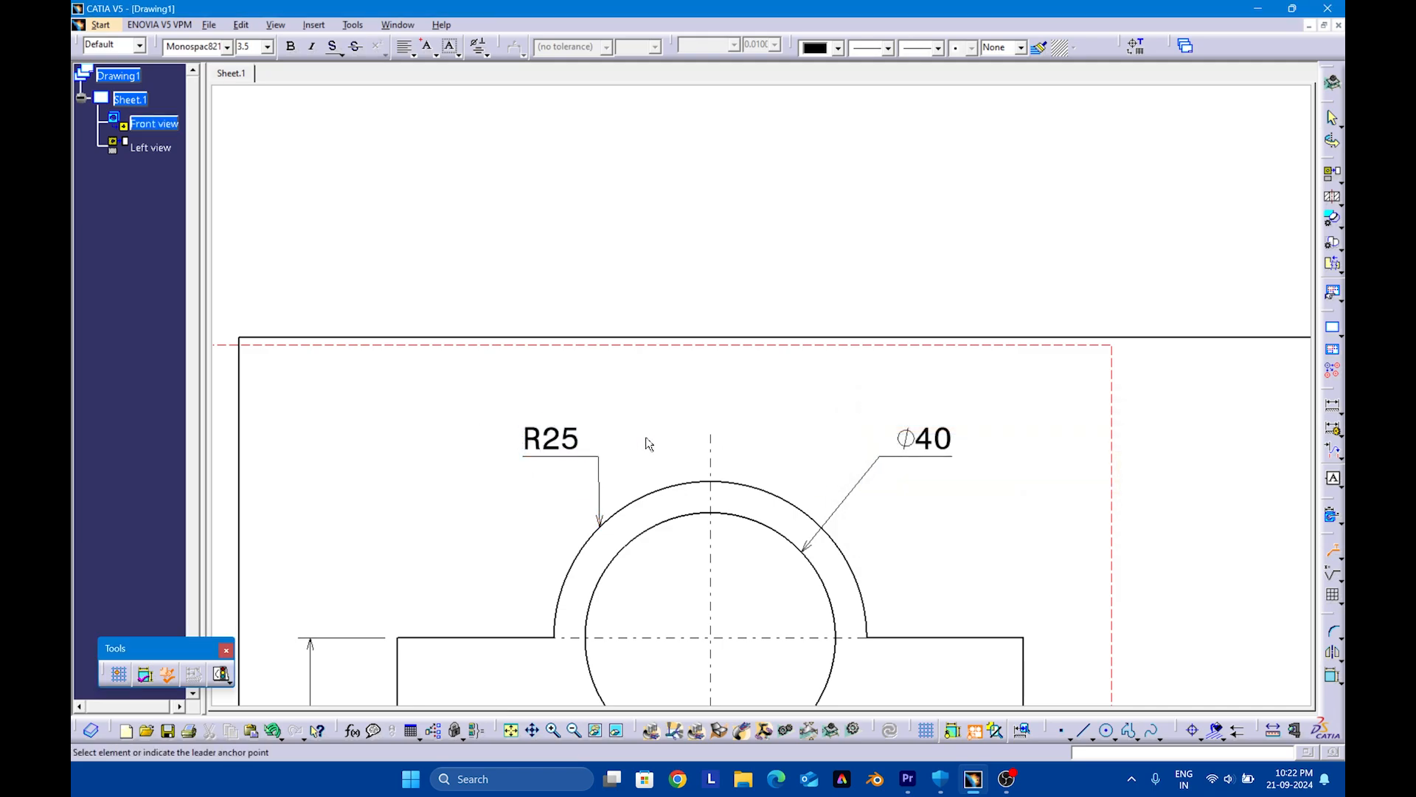
click(571, 455)
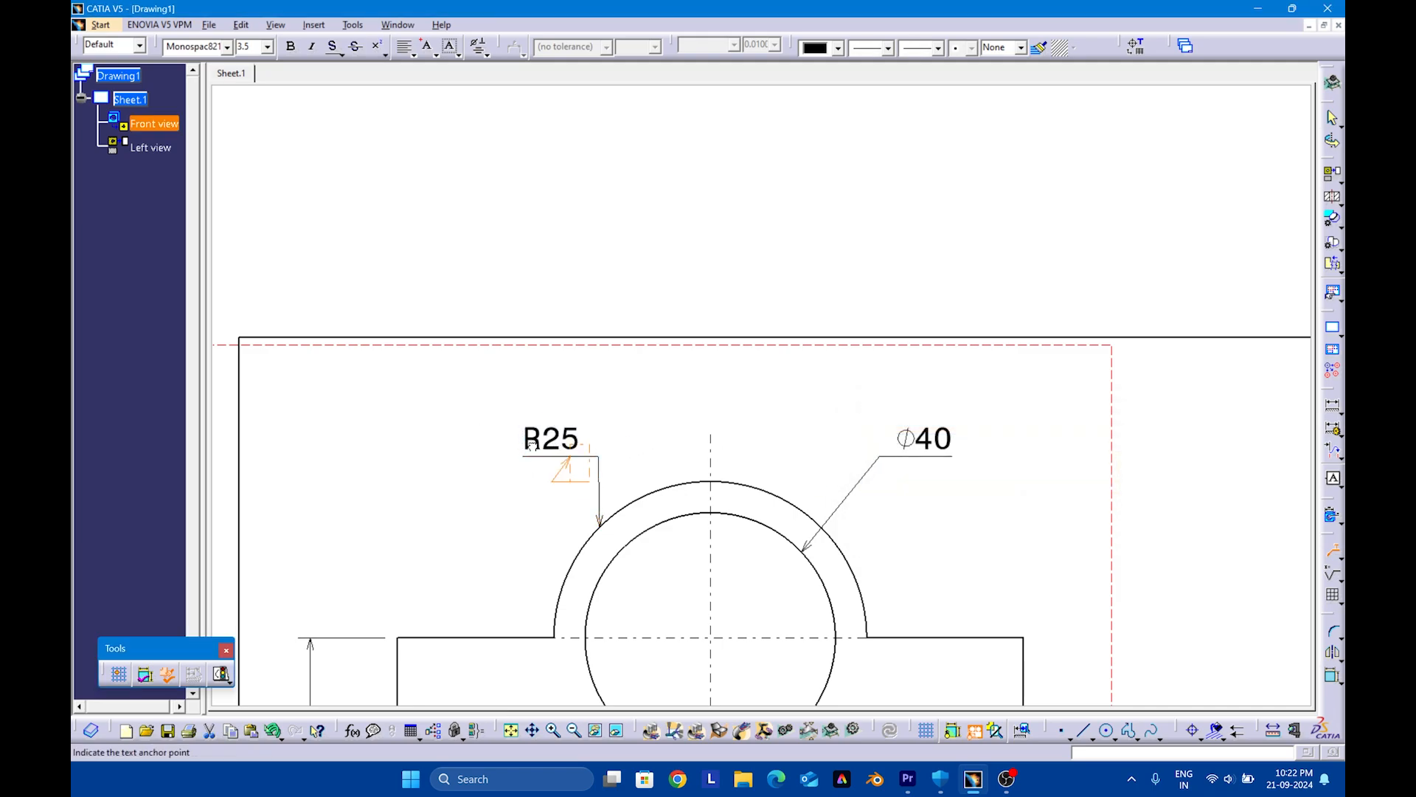
key(Escape)
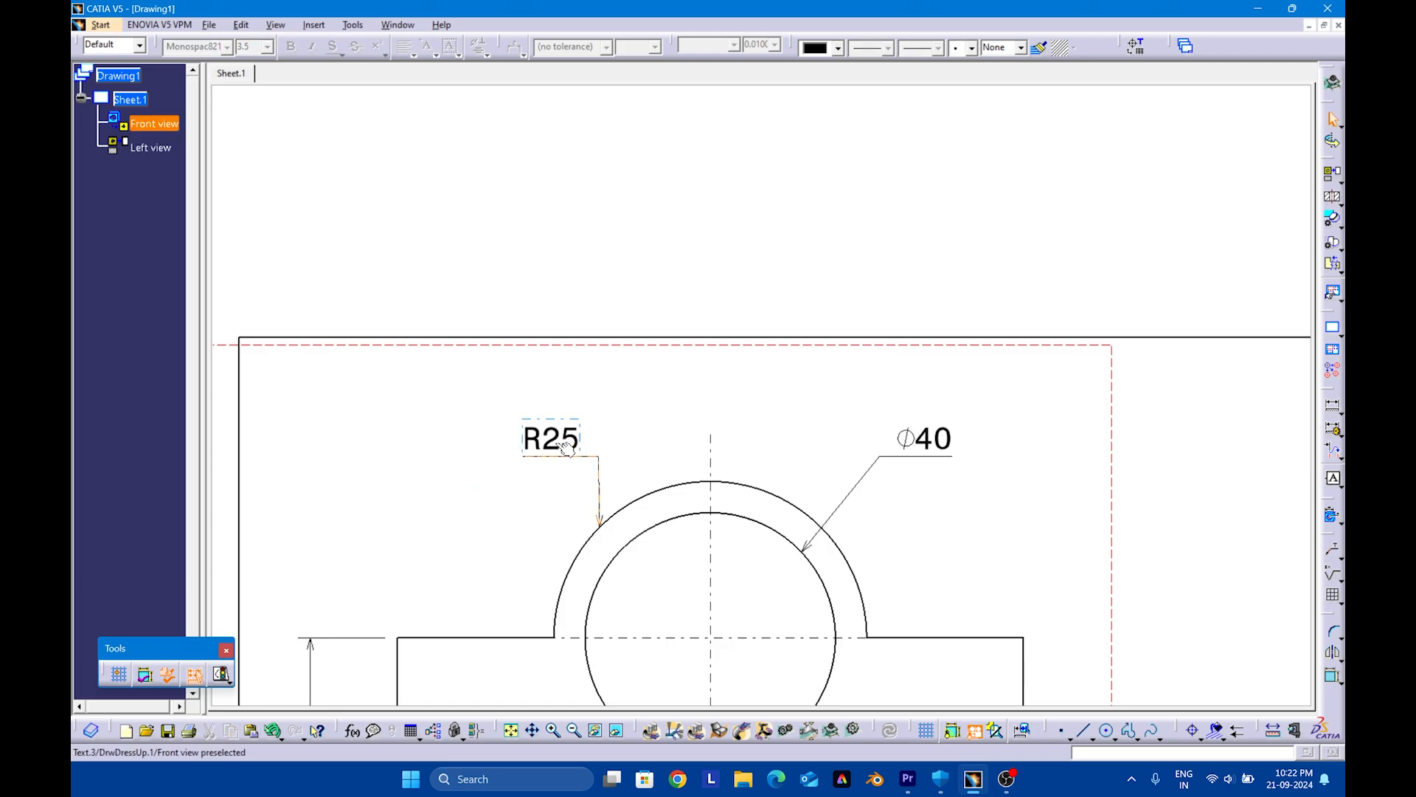
drag(571, 445, 511, 448)
click(517, 509)
Move the front view, together with its aligned left view, so both lie fully inside the sheet's border
middle_drag(552, 549, 579, 642)
mouse_move(823, 571)
middle_down()
mouse_move(737, 528)
mouse_move(733, 490)
middle_up()
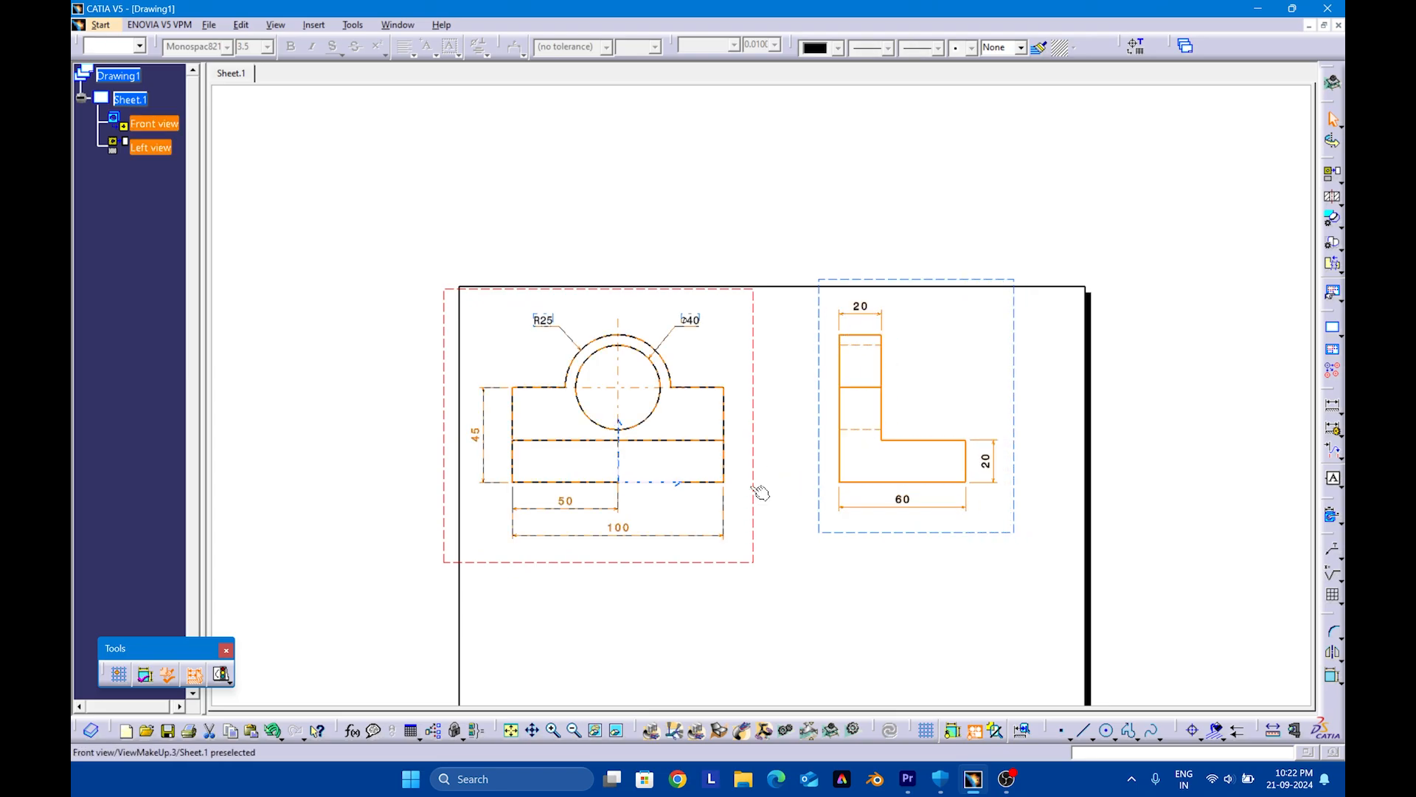
drag(754, 489, 784, 503)
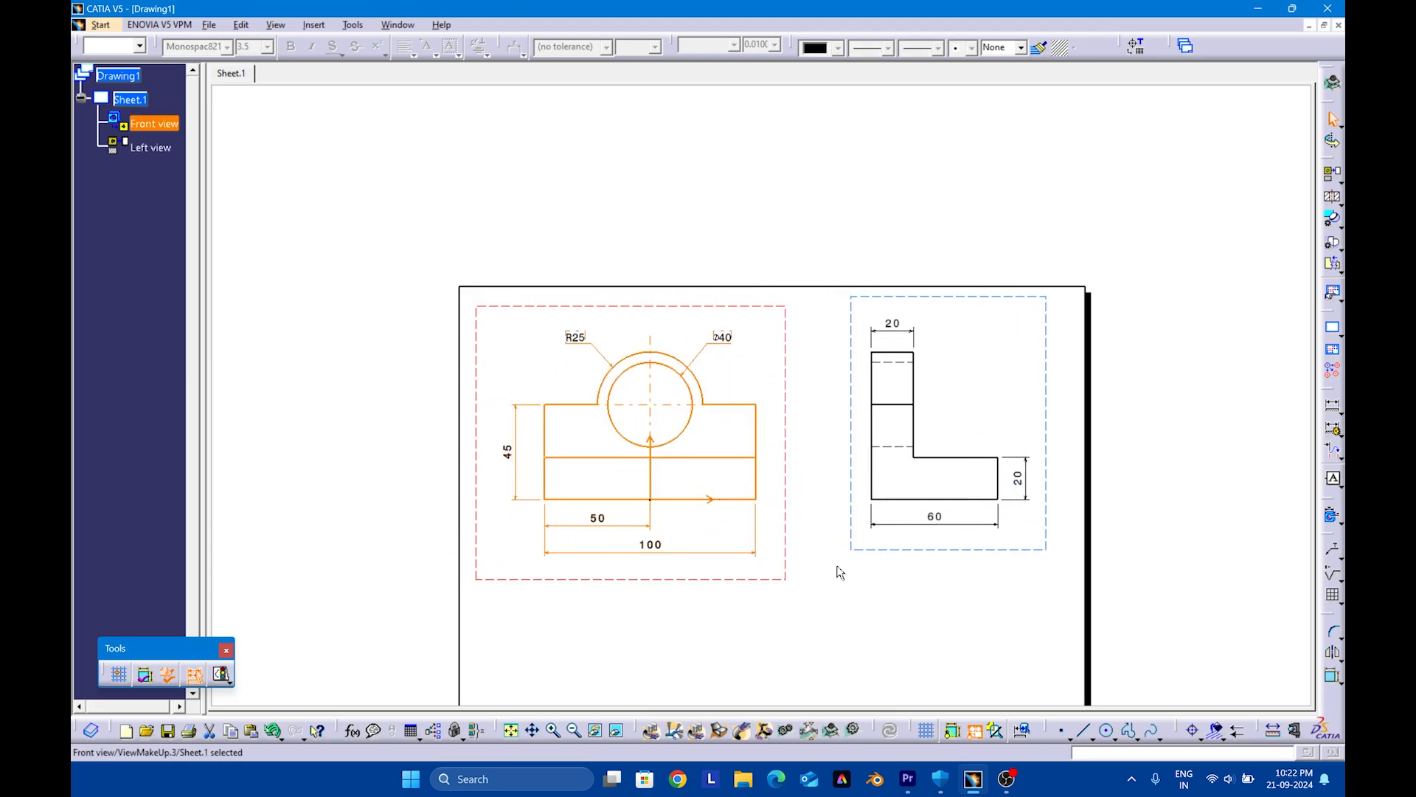
click(838, 579)
Add the text note ALL DIMENSIONS ARE IN MM in the sheet's lower right area
middle_drag(842, 609, 844, 520)
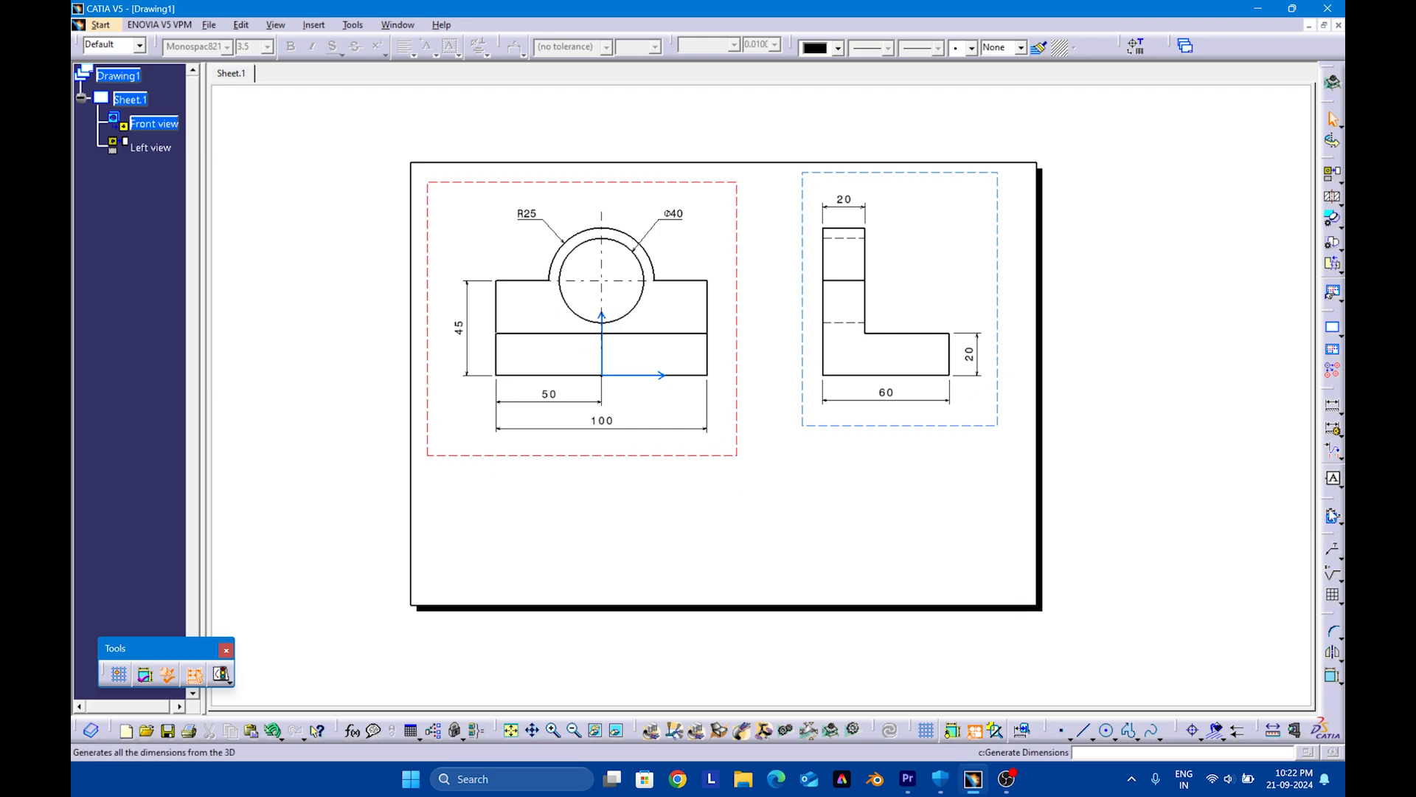
click(1339, 553)
click(1226, 566)
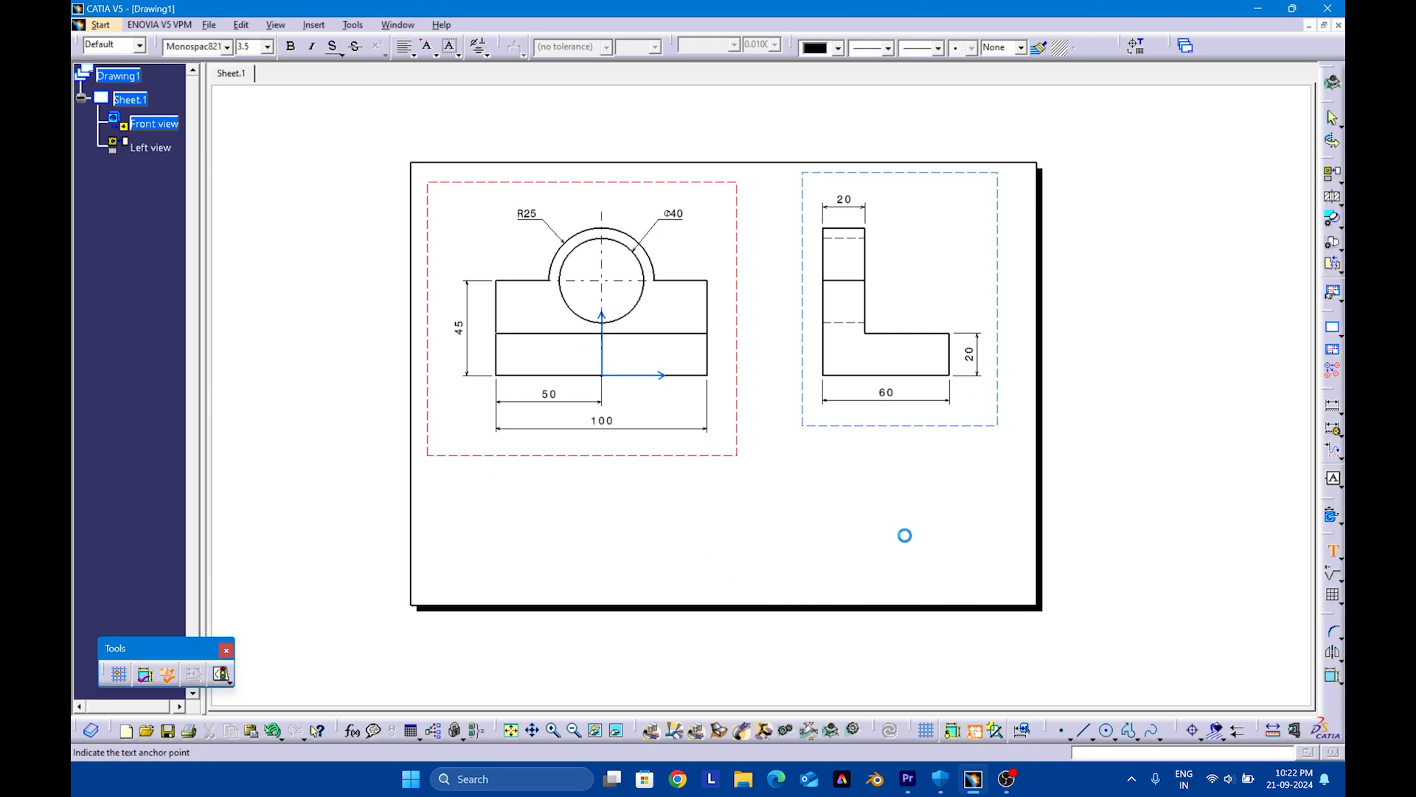
click(835, 550)
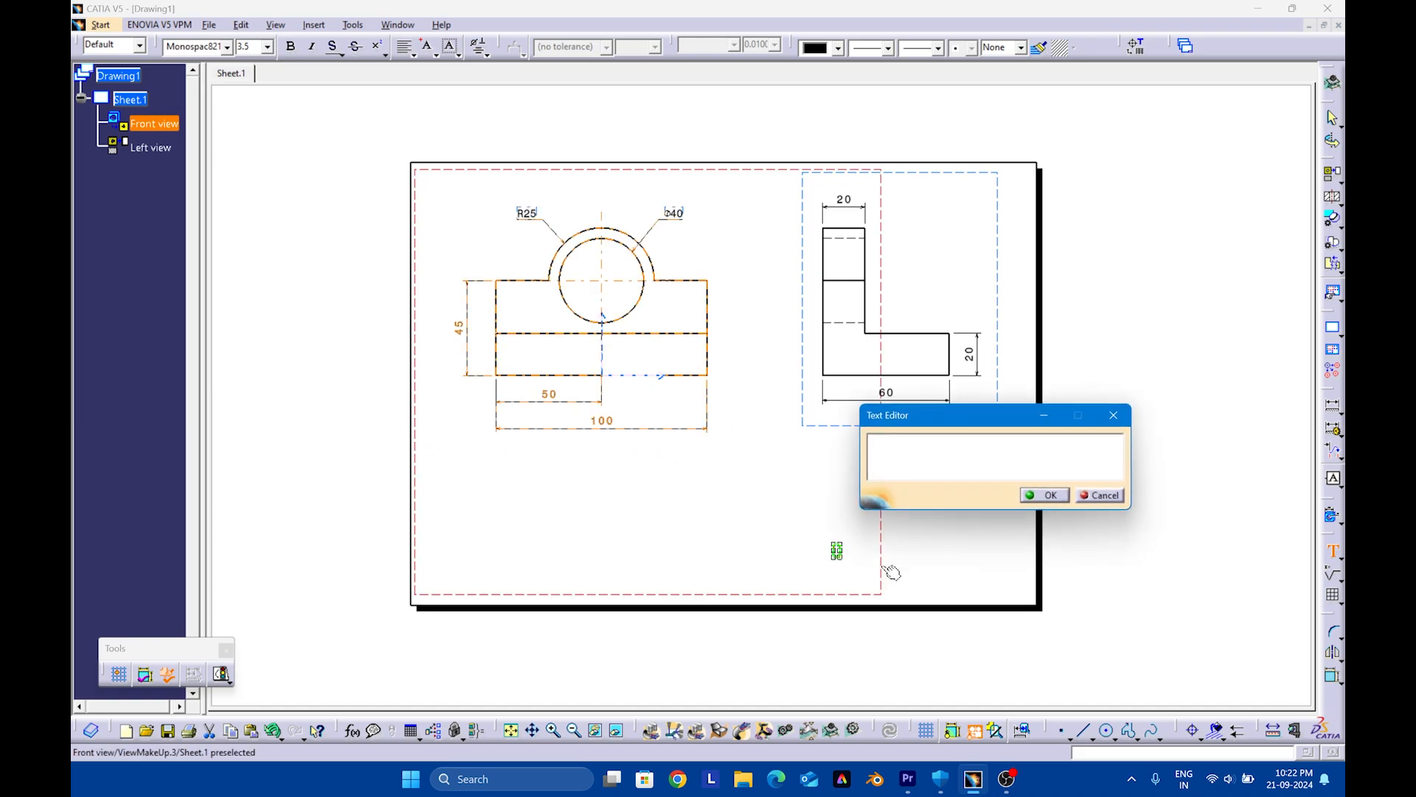
text(ALL DIME)
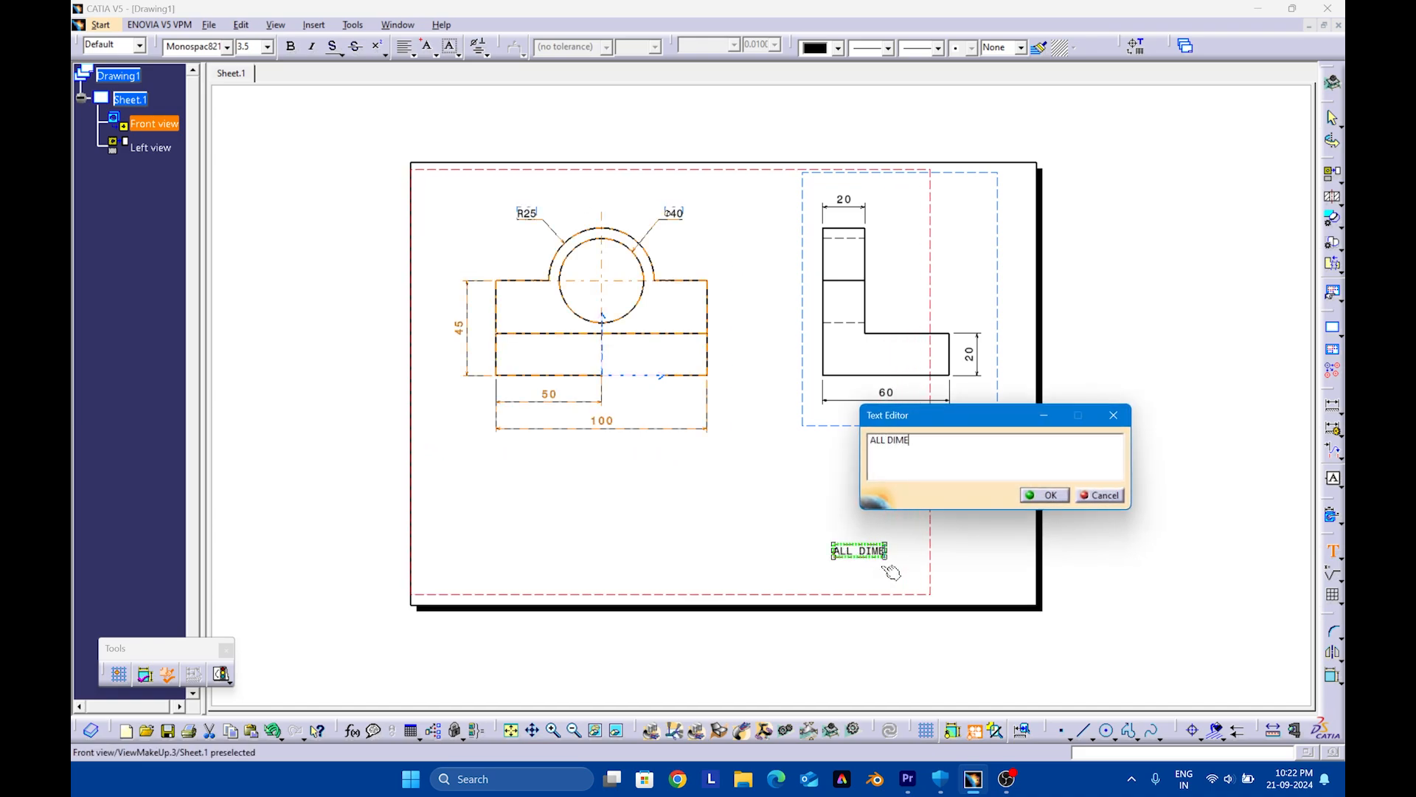
text(NSIONS A)
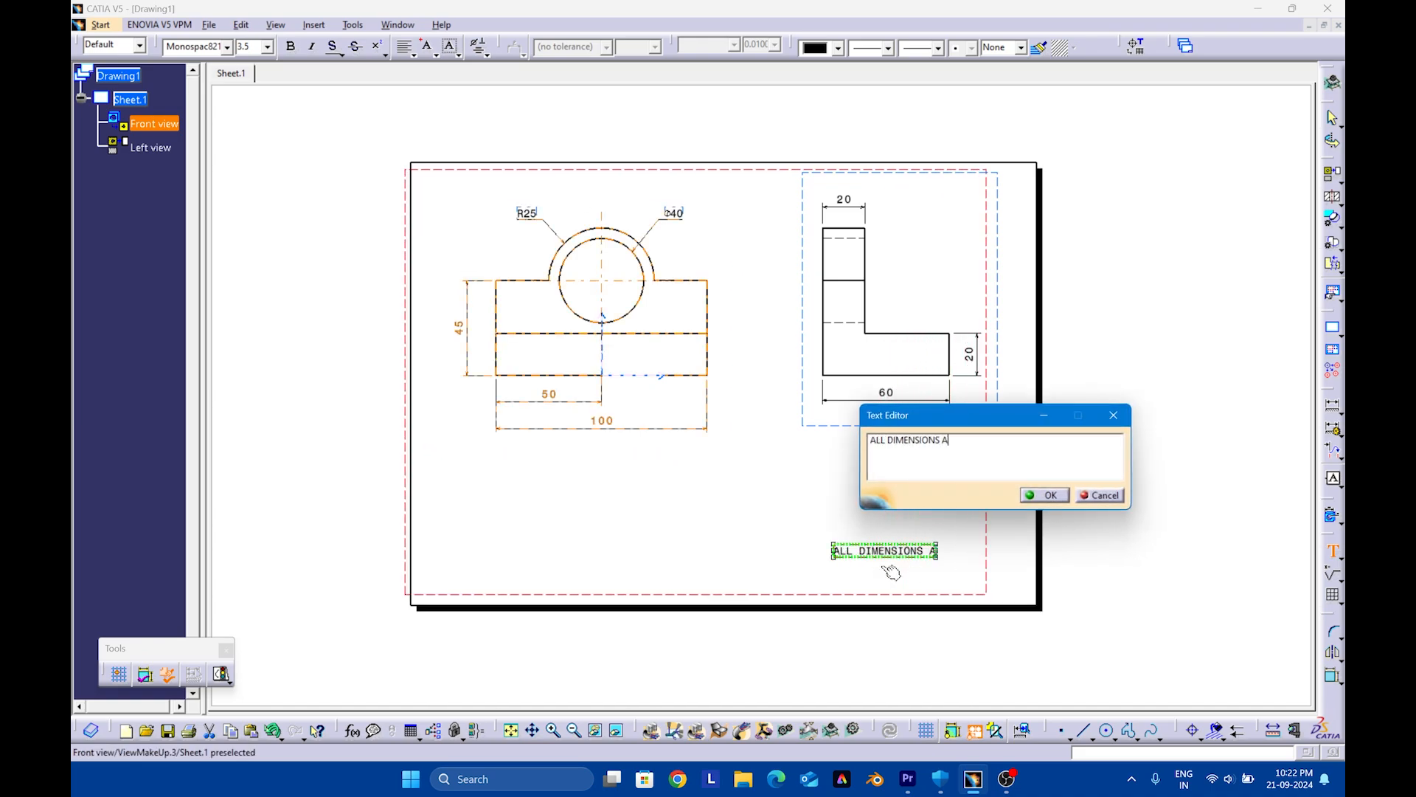
text(RE IN MM)
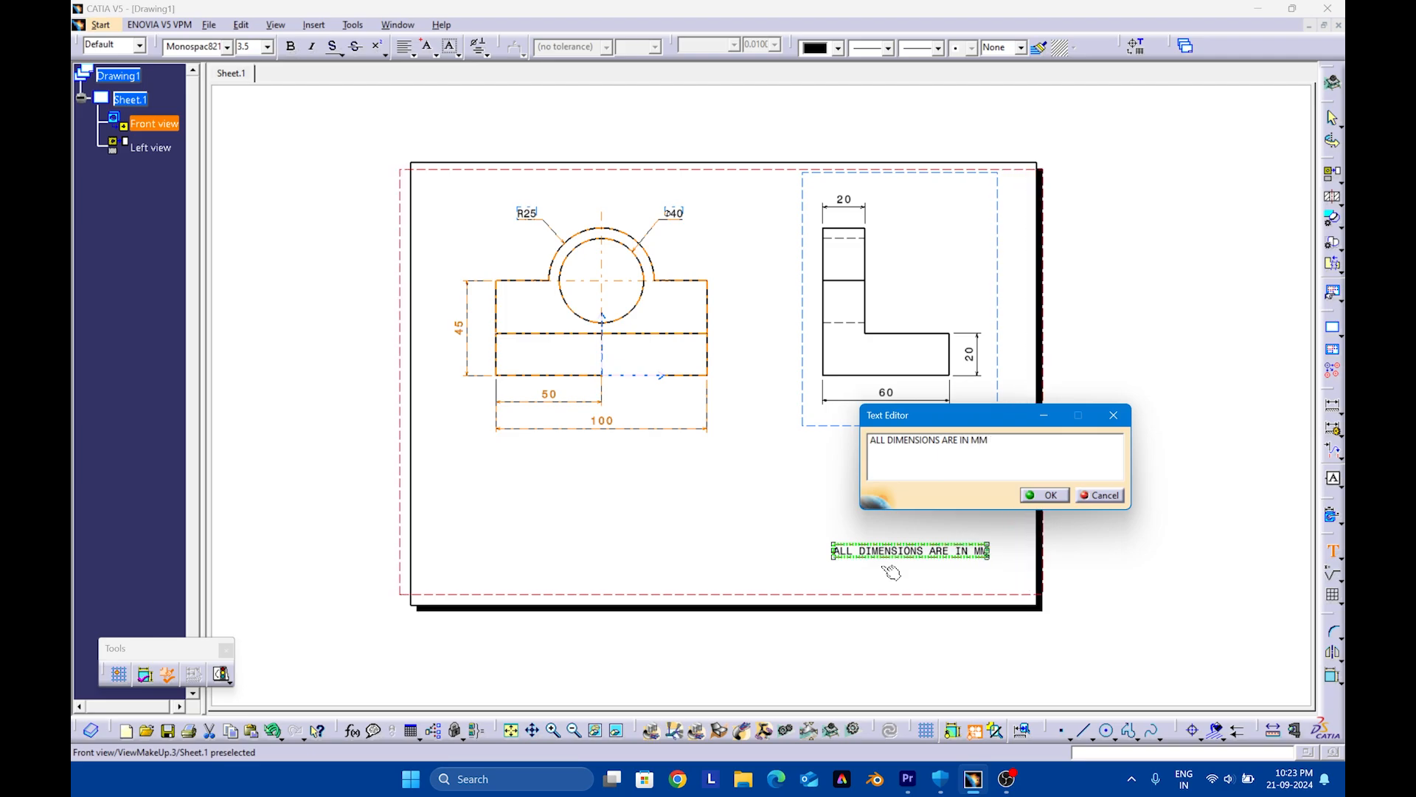
click(891, 573)
click(946, 524)
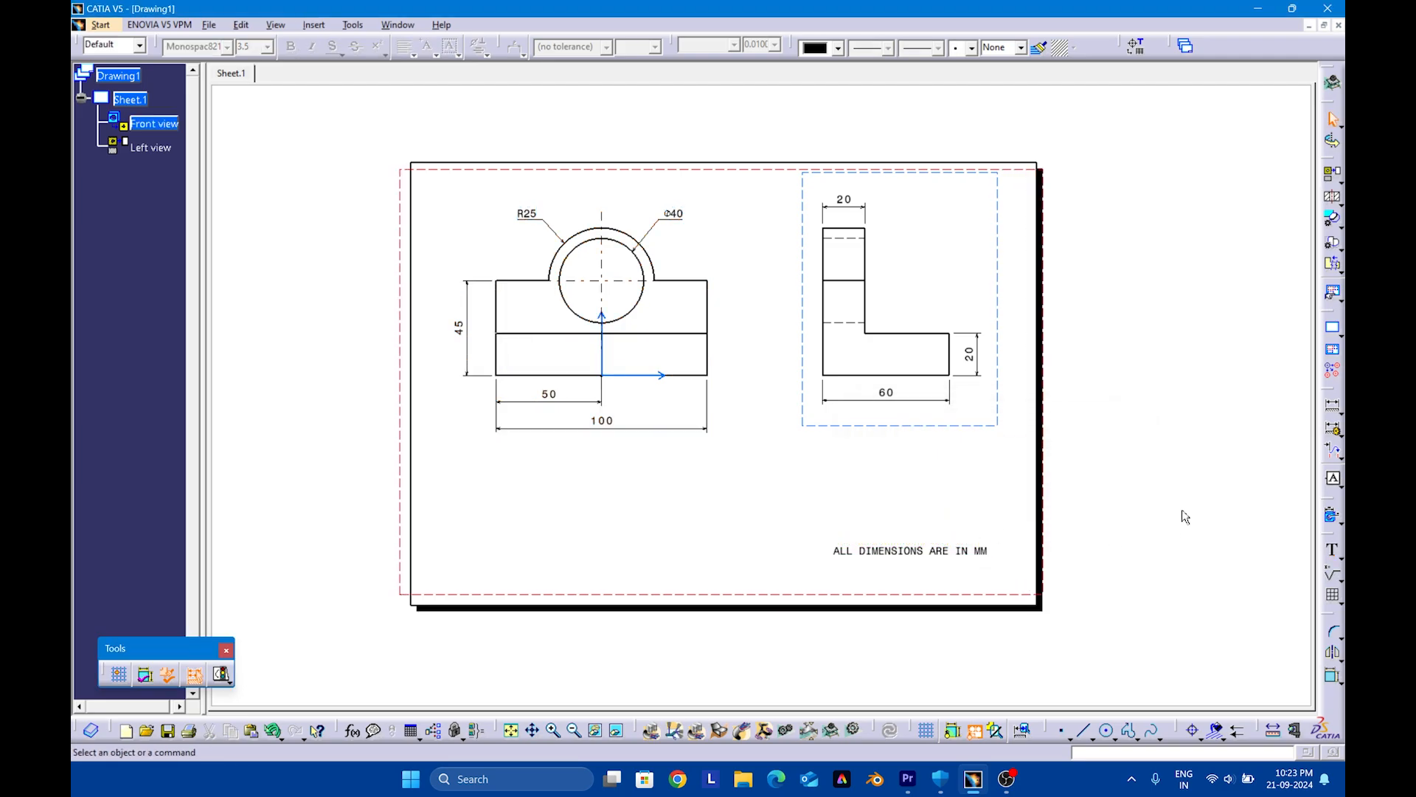
Generate an isometric view of the EXERSISE NO.13 part and place it beside the sheet's right edge
middle_drag(925, 448, 954, 491)
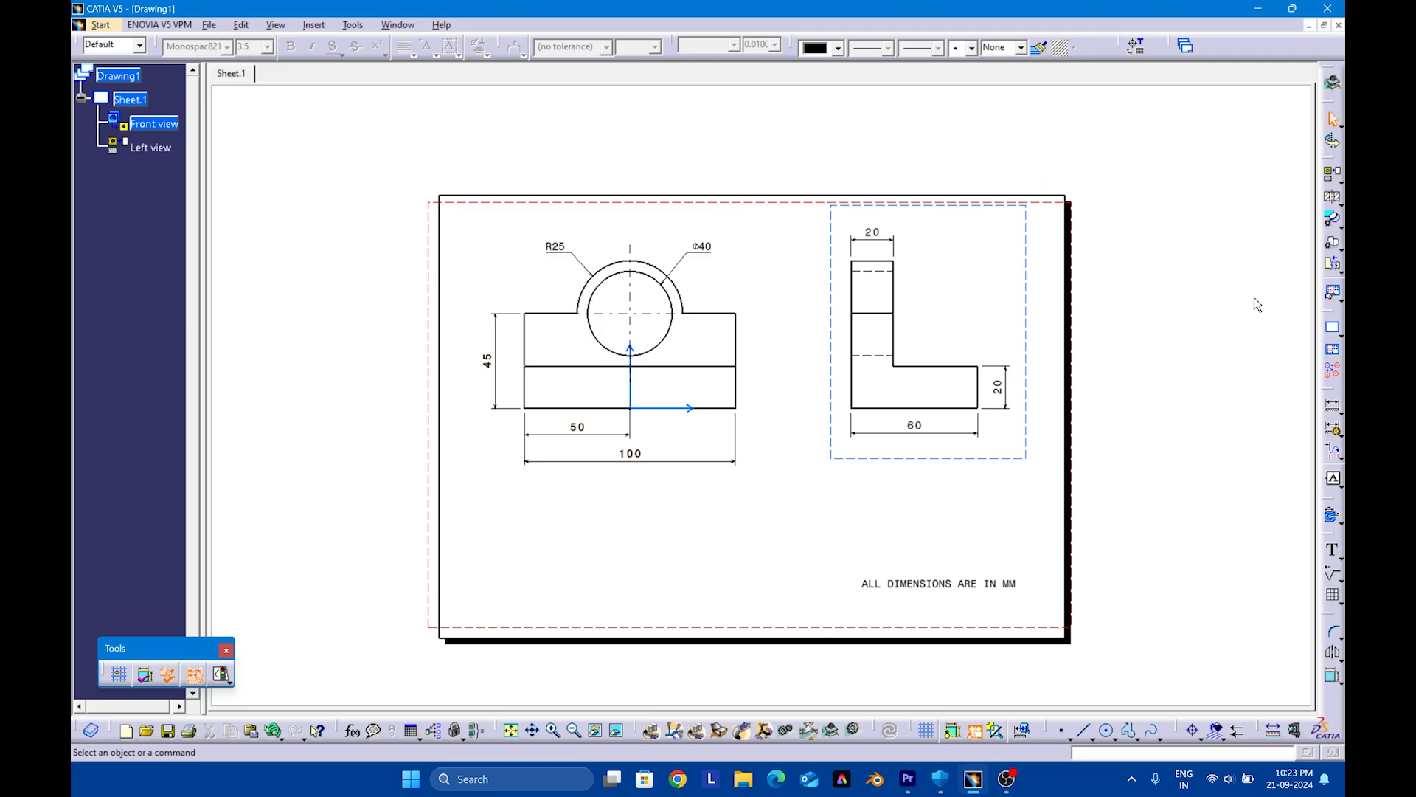
click(1340, 182)
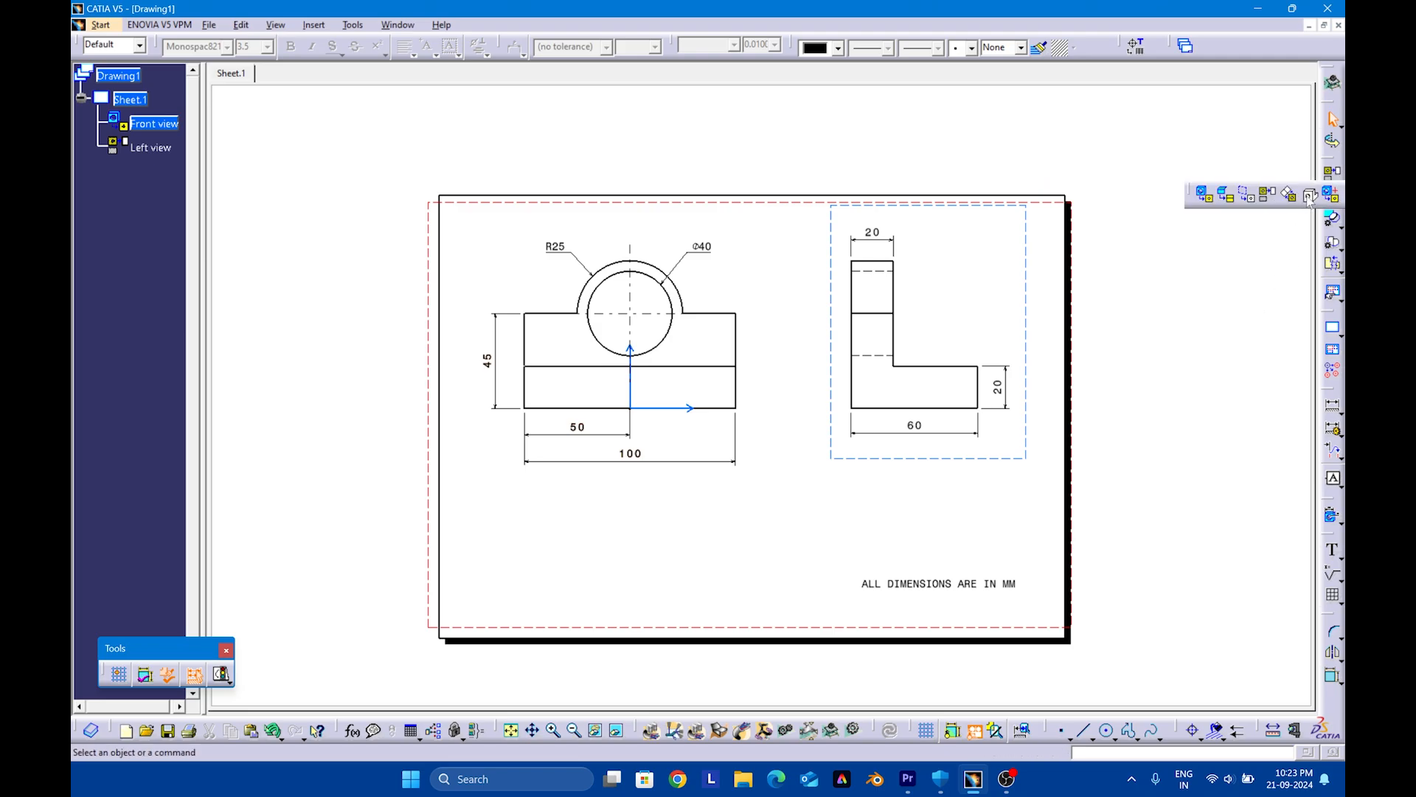
click(397, 25)
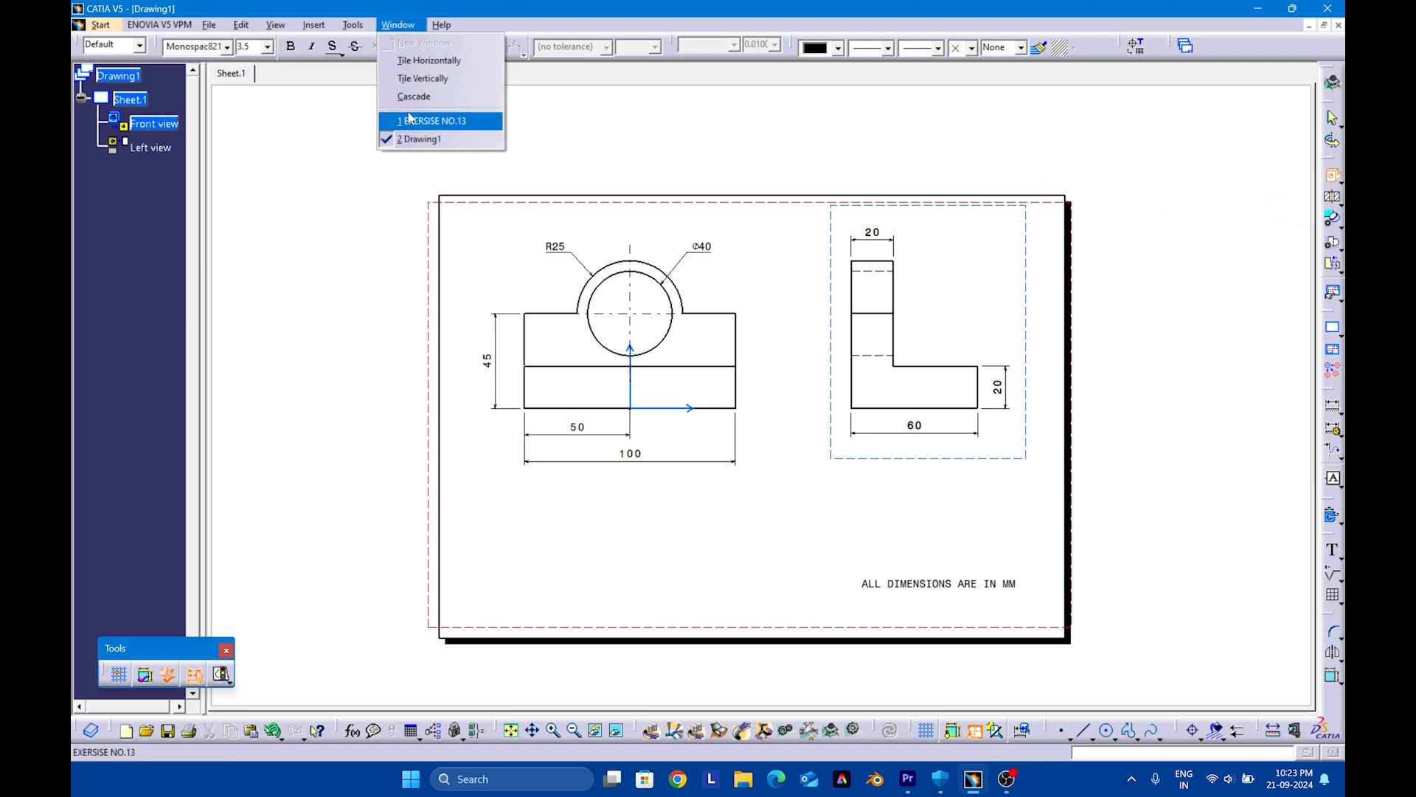
click(428, 120)
click(573, 432)
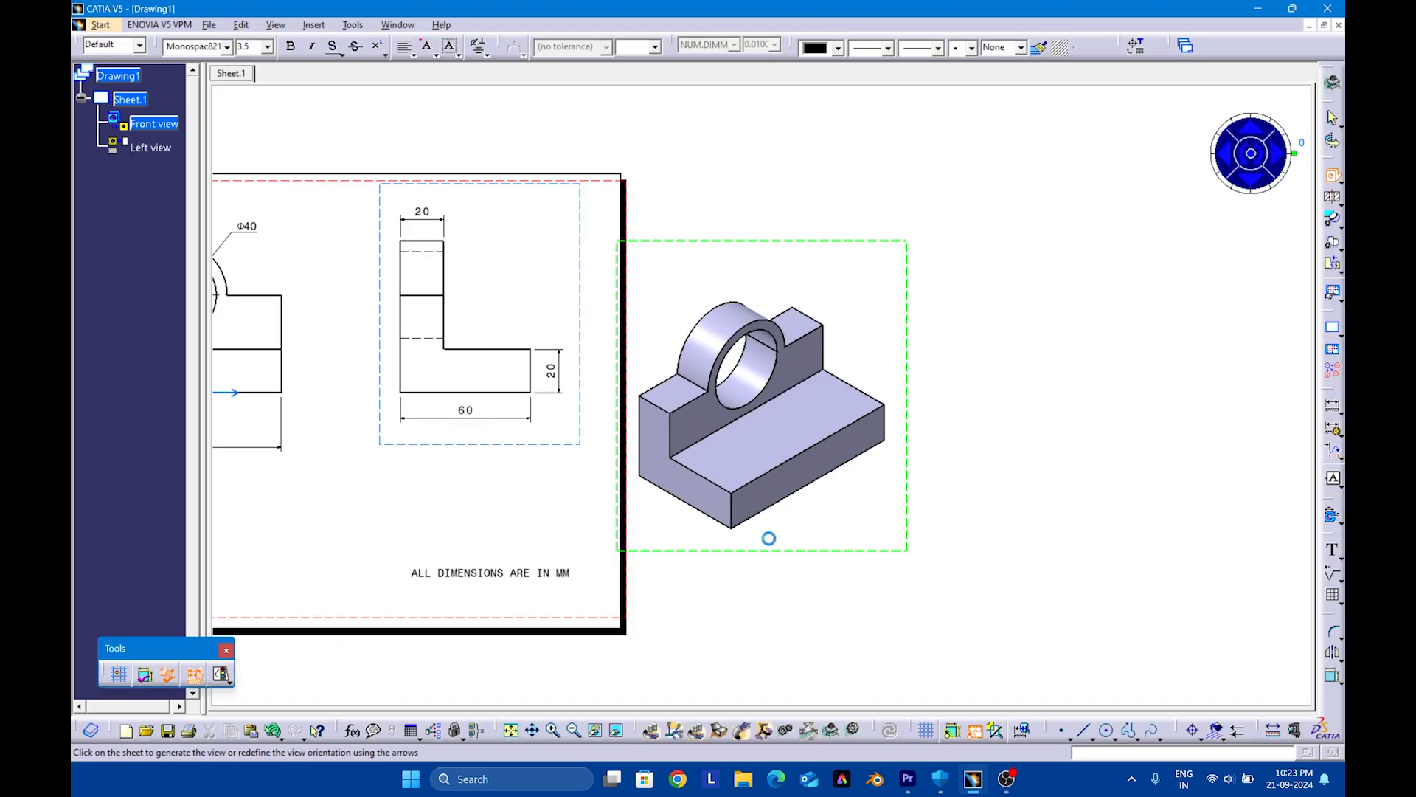
click(847, 492)
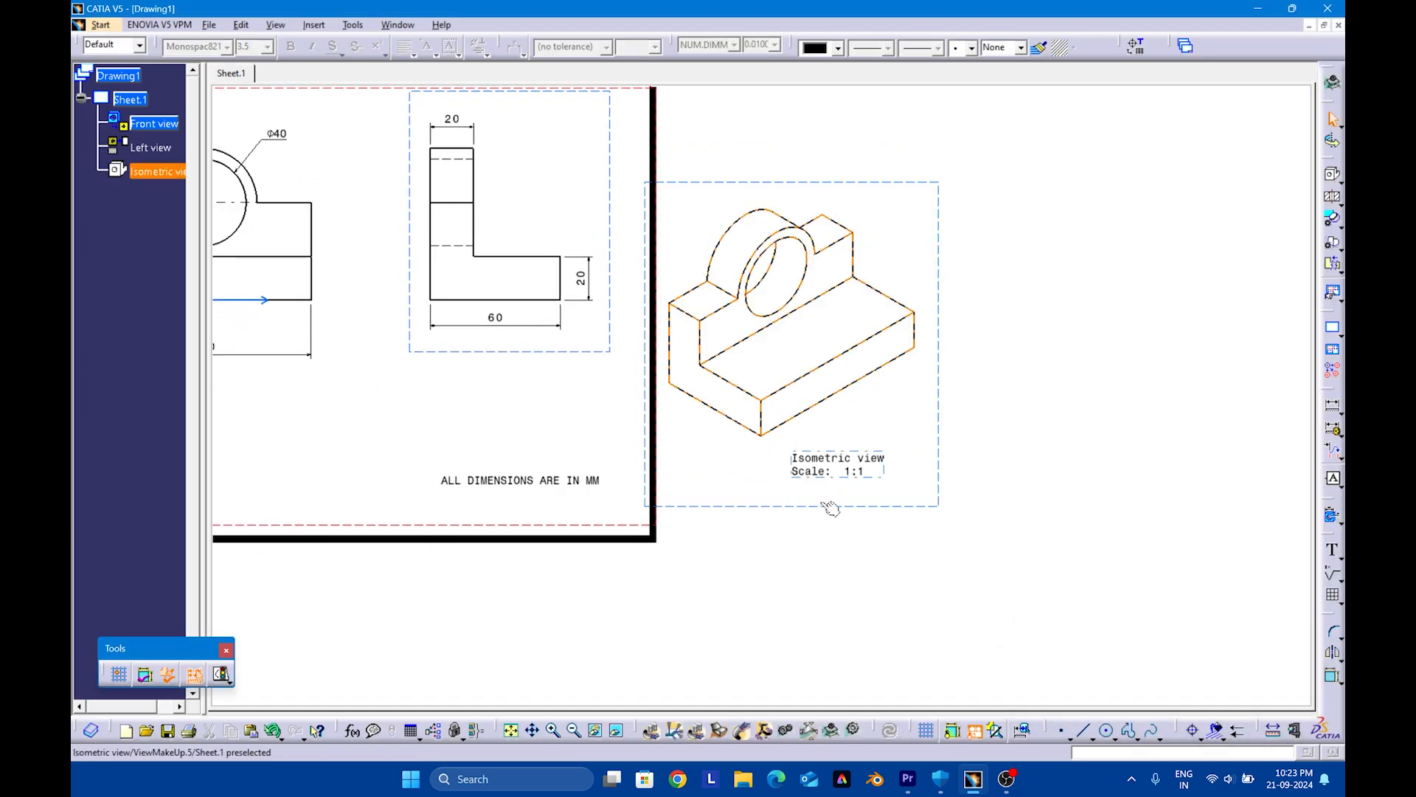
Set the isometric view's scale to 1:2 and its generation mode to Raster with the Shading with edges option
click(837, 474)
click(768, 509)
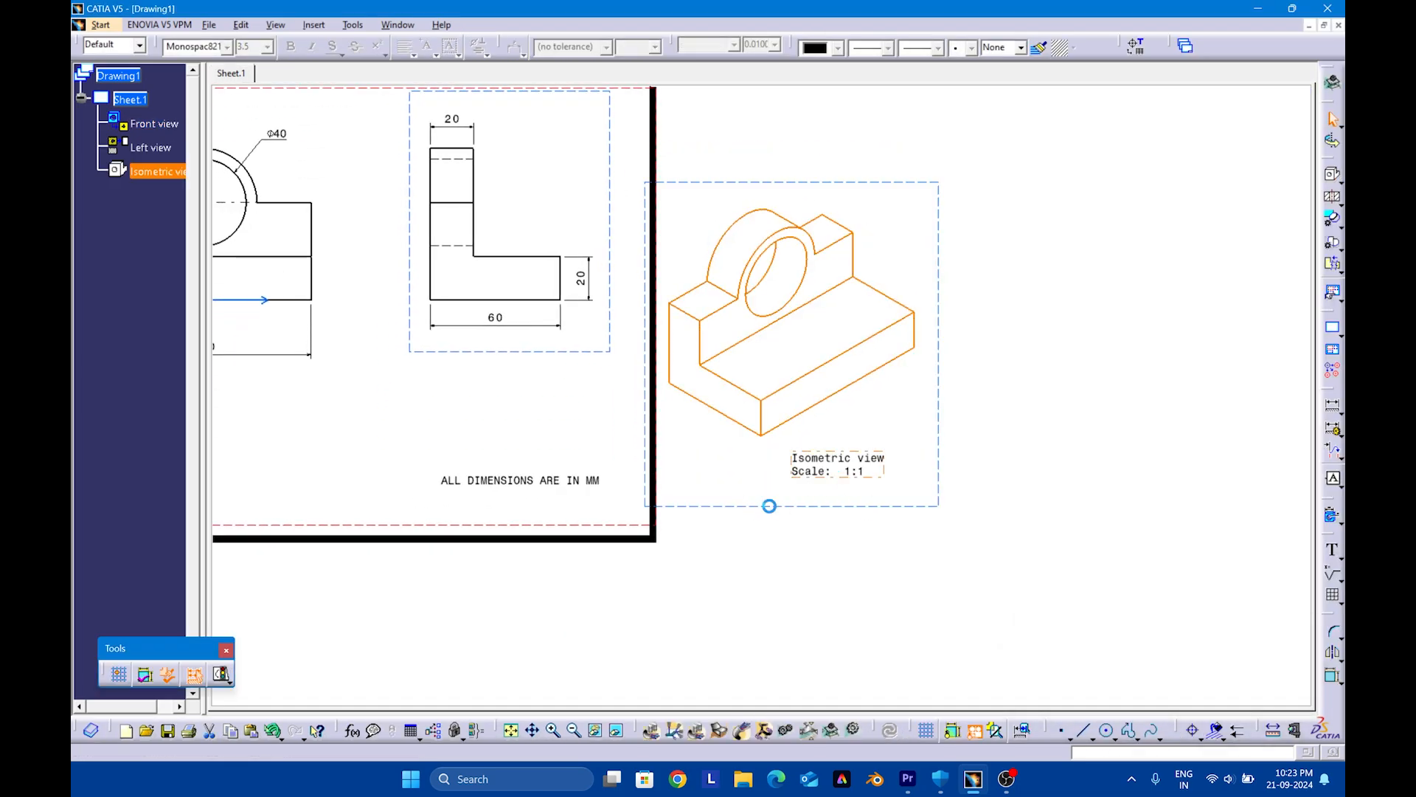
right_click(846, 511)
click(909, 274)
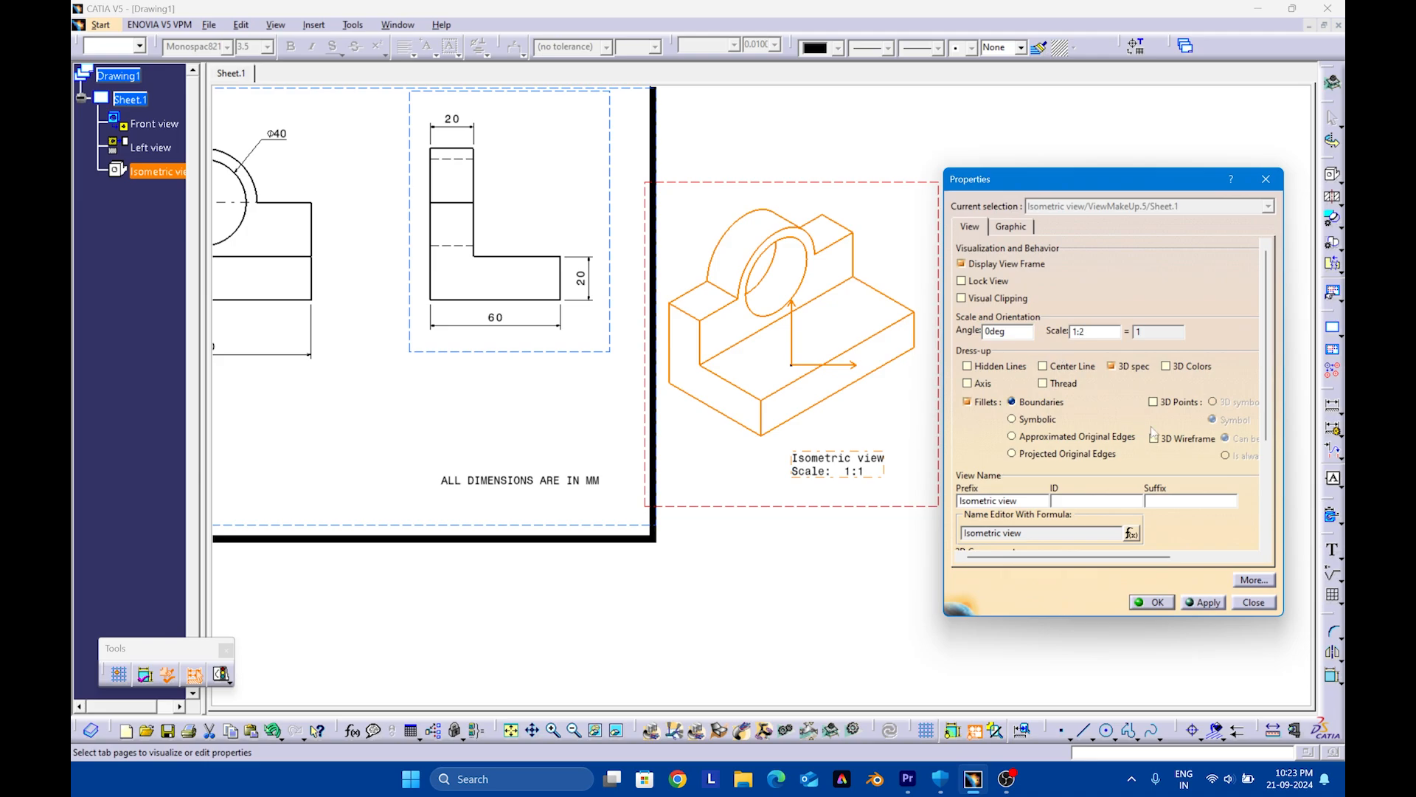
scroll(1254, 413, down, 5)
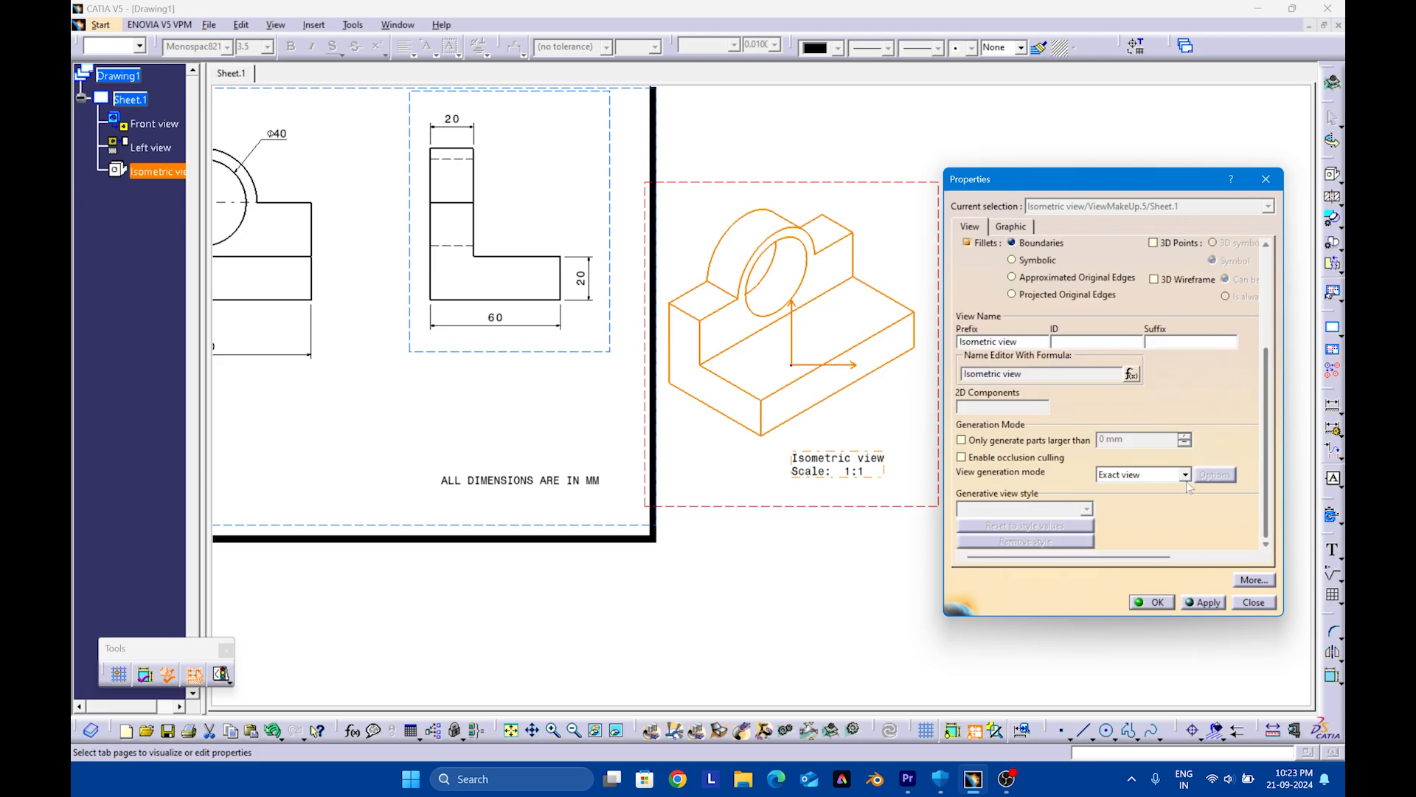
click(1185, 475)
click(1155, 525)
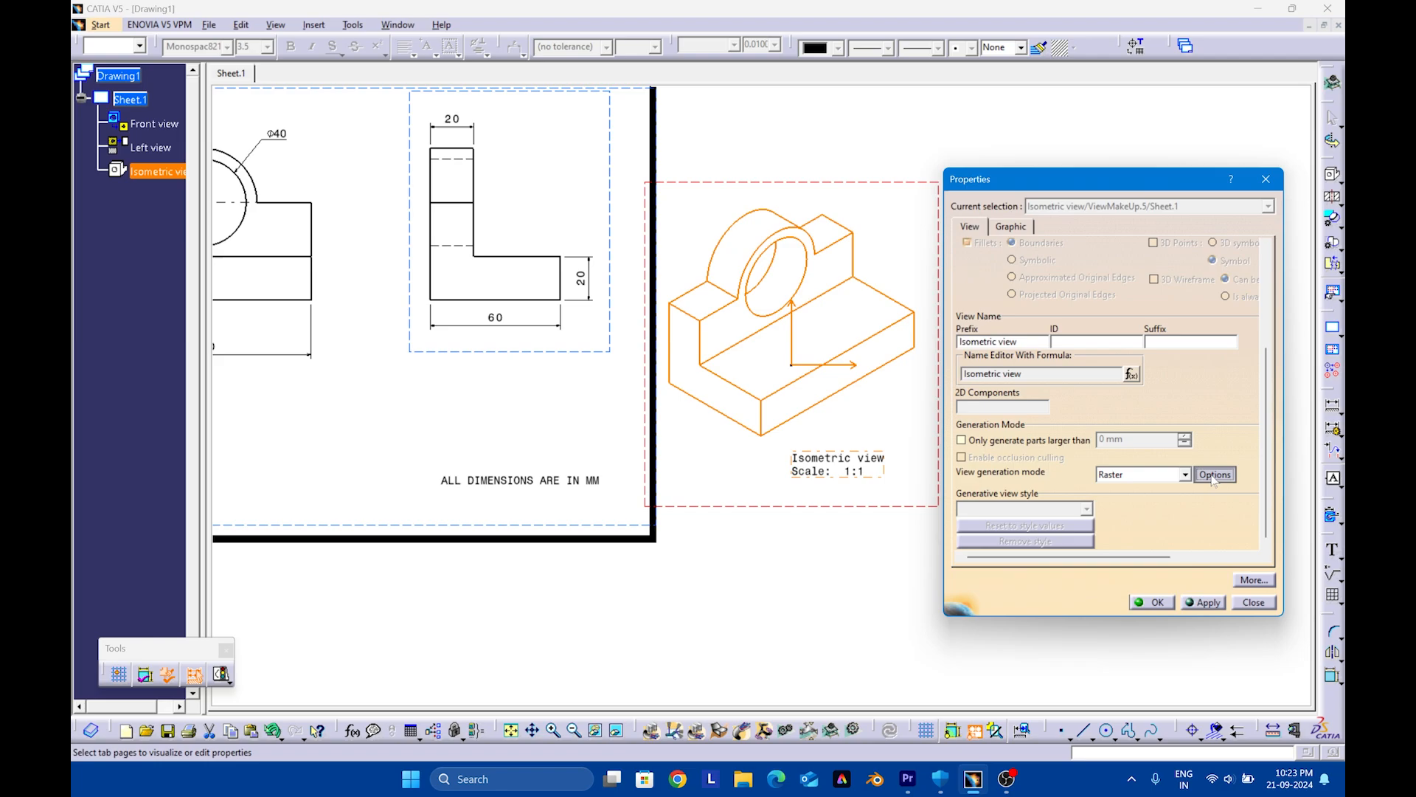
click(1215, 474)
click(1238, 602)
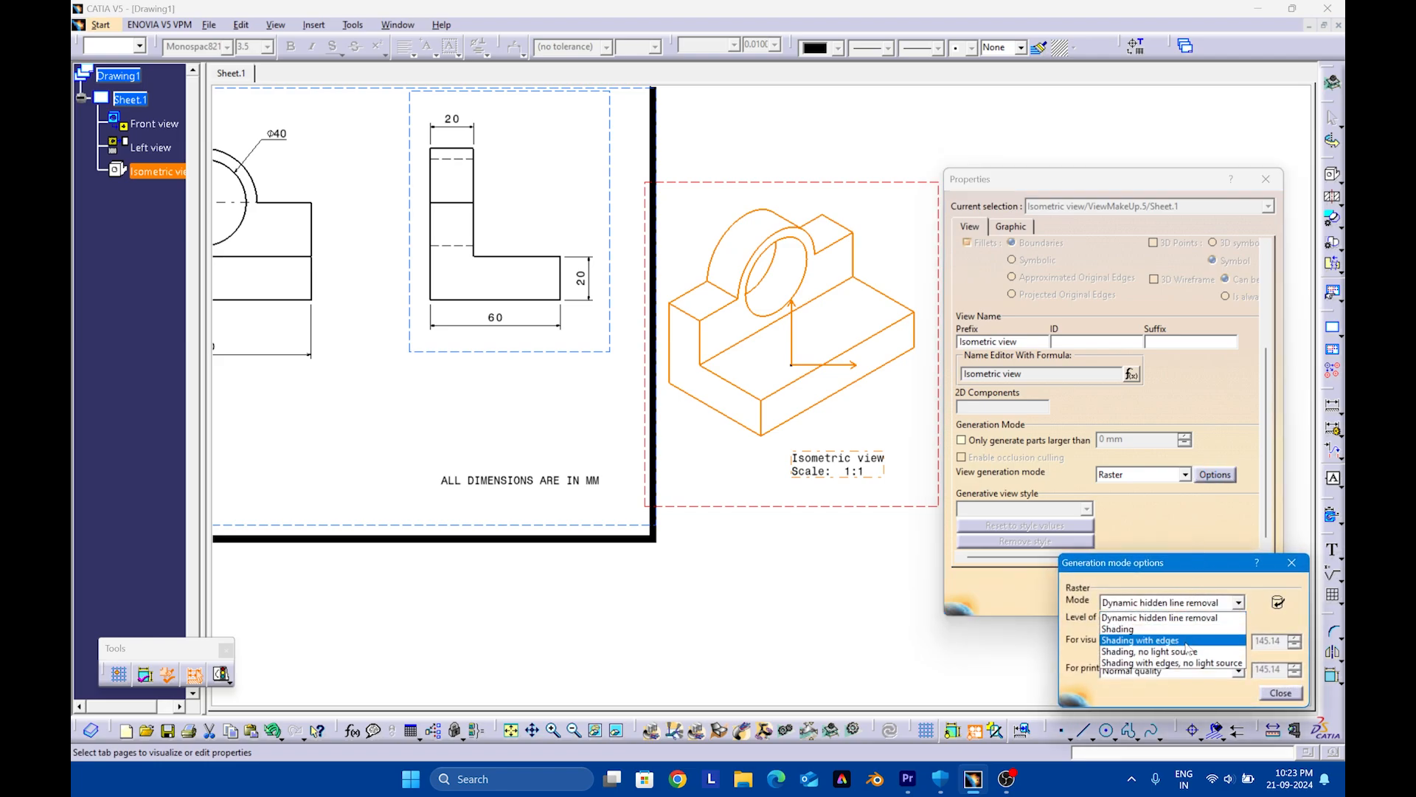
click(1151, 633)
click(1281, 692)
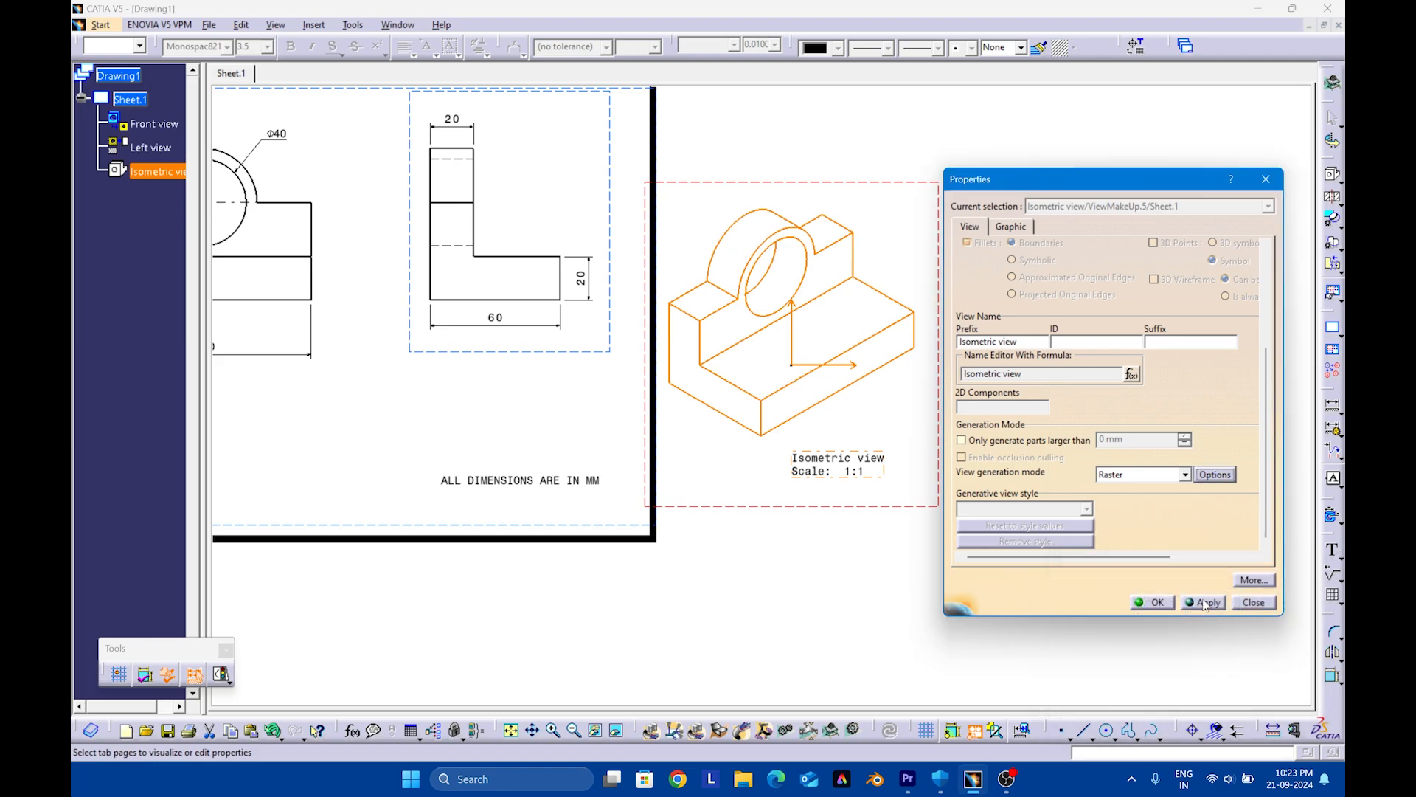
click(1209, 604)
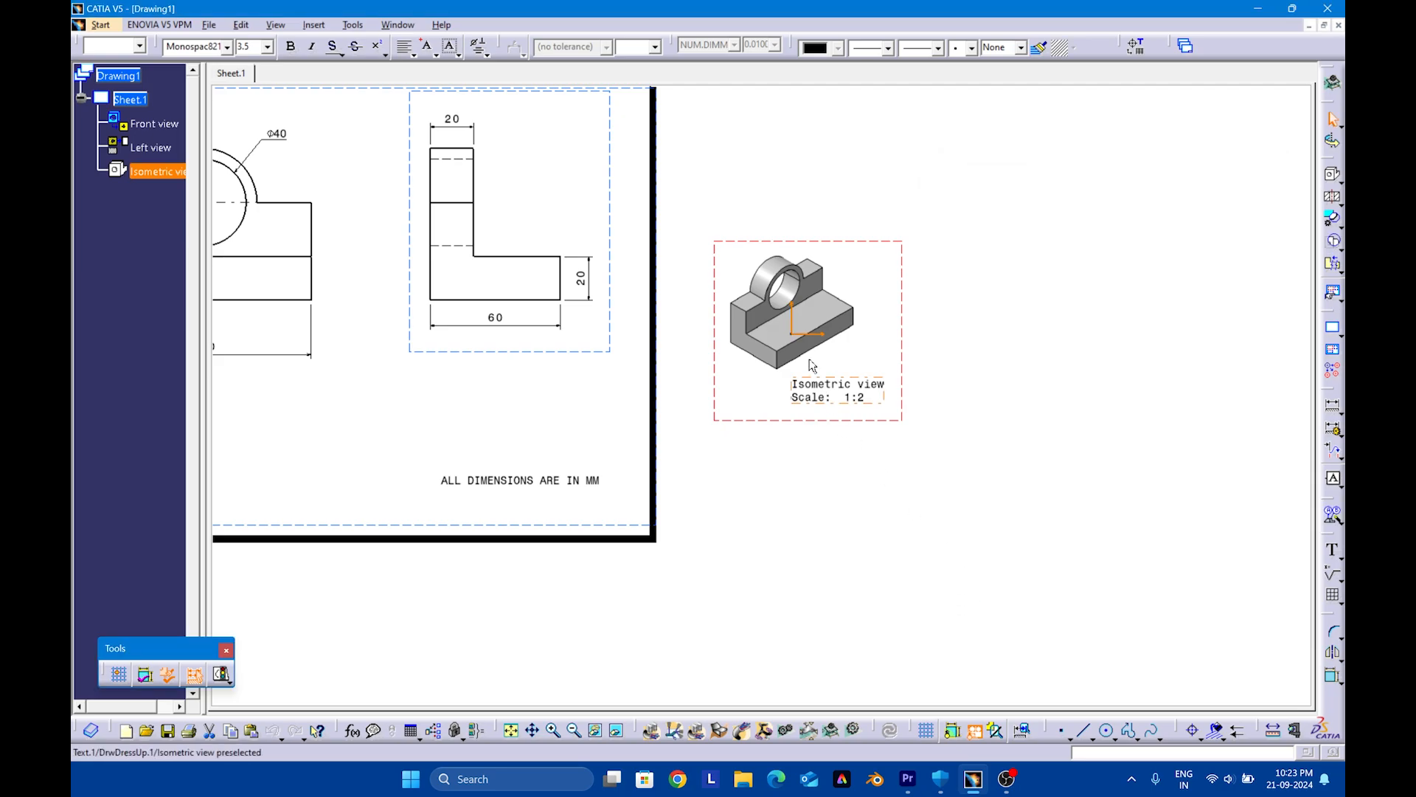
Delete the isometric view's name and scale caption, and move the view onto the sheet below the front view
key(Delete)
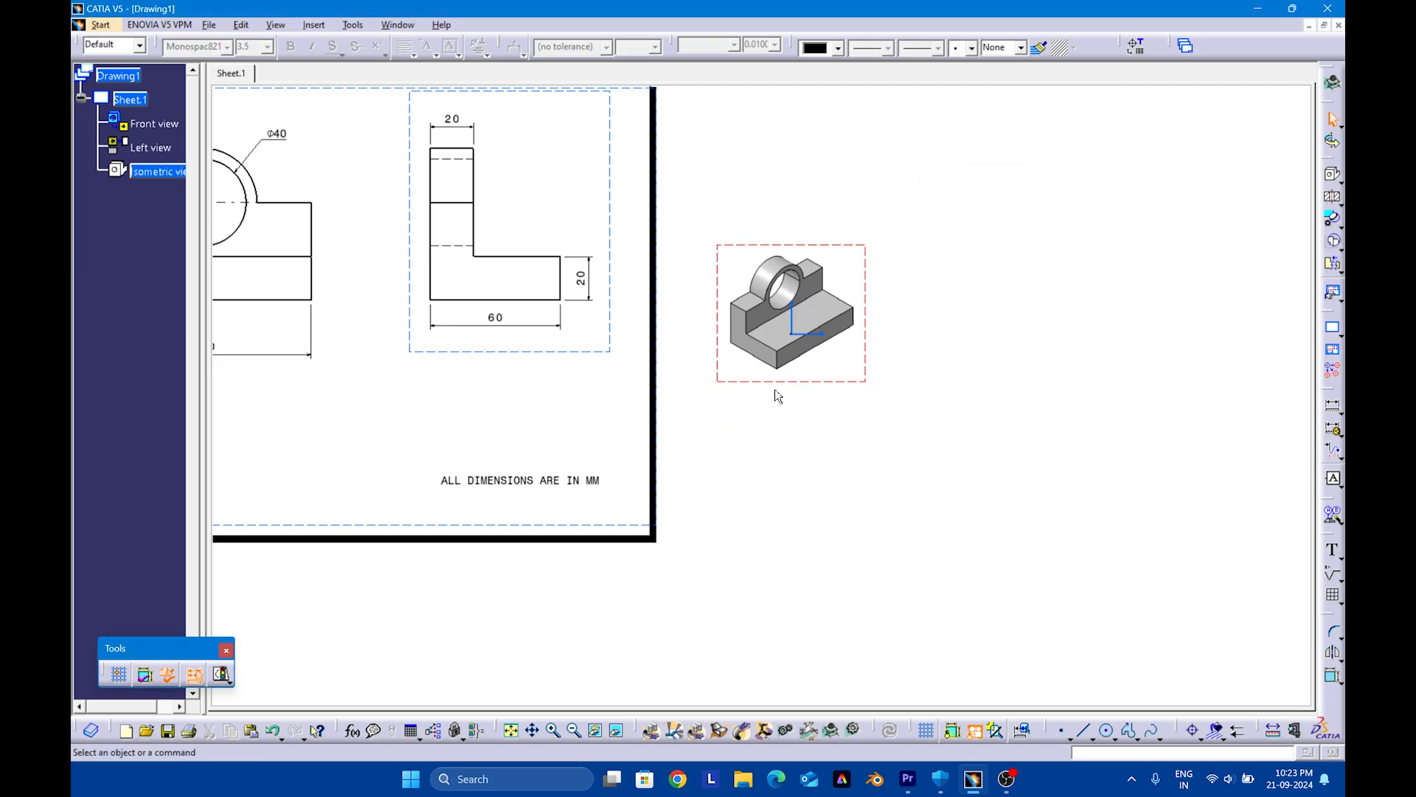
drag(764, 381, 281, 474)
middle_drag(472, 475, 1049, 478)
click(921, 458)
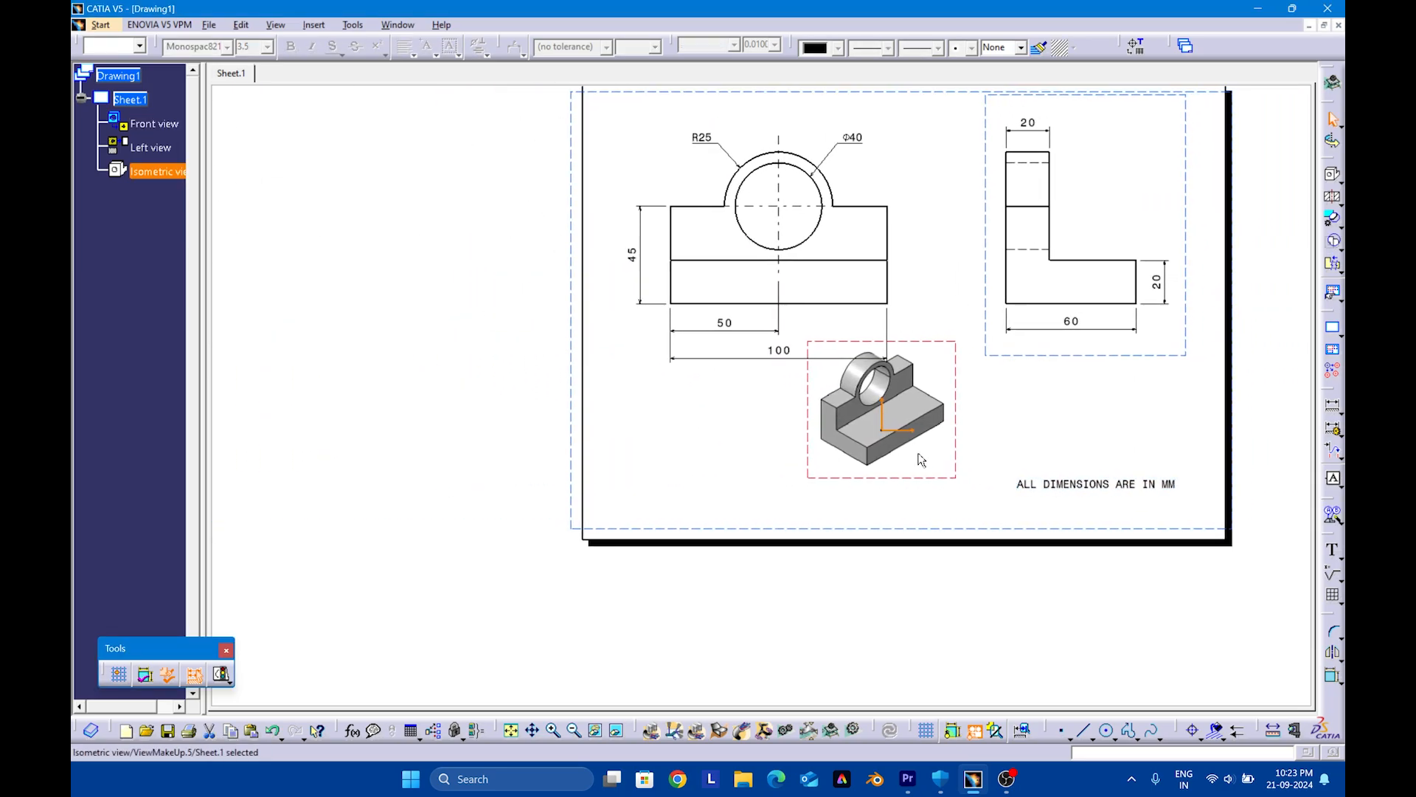
drag(921, 480, 841, 510)
middle_drag(964, 386, 904, 398)
click(911, 455)
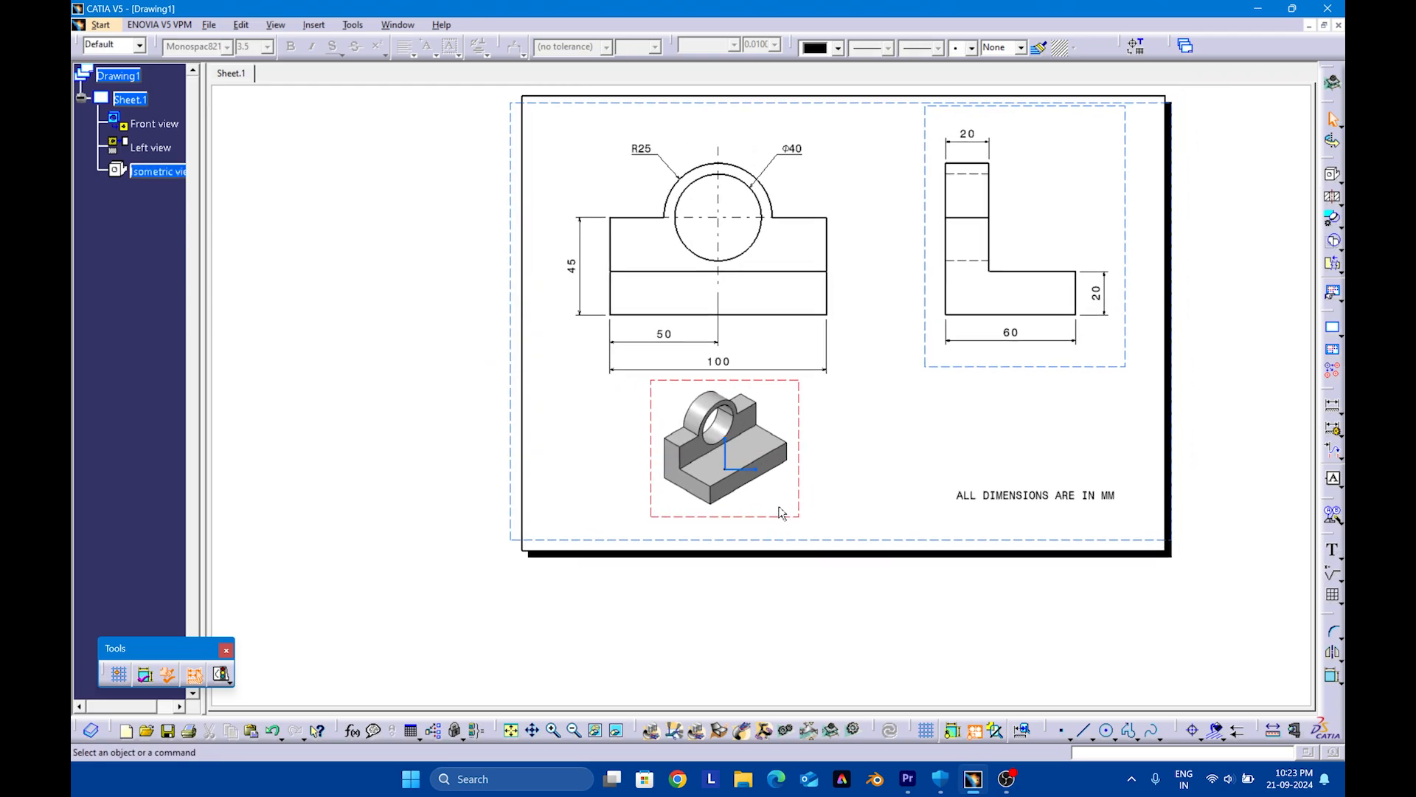
drag(790, 521, 761, 526)
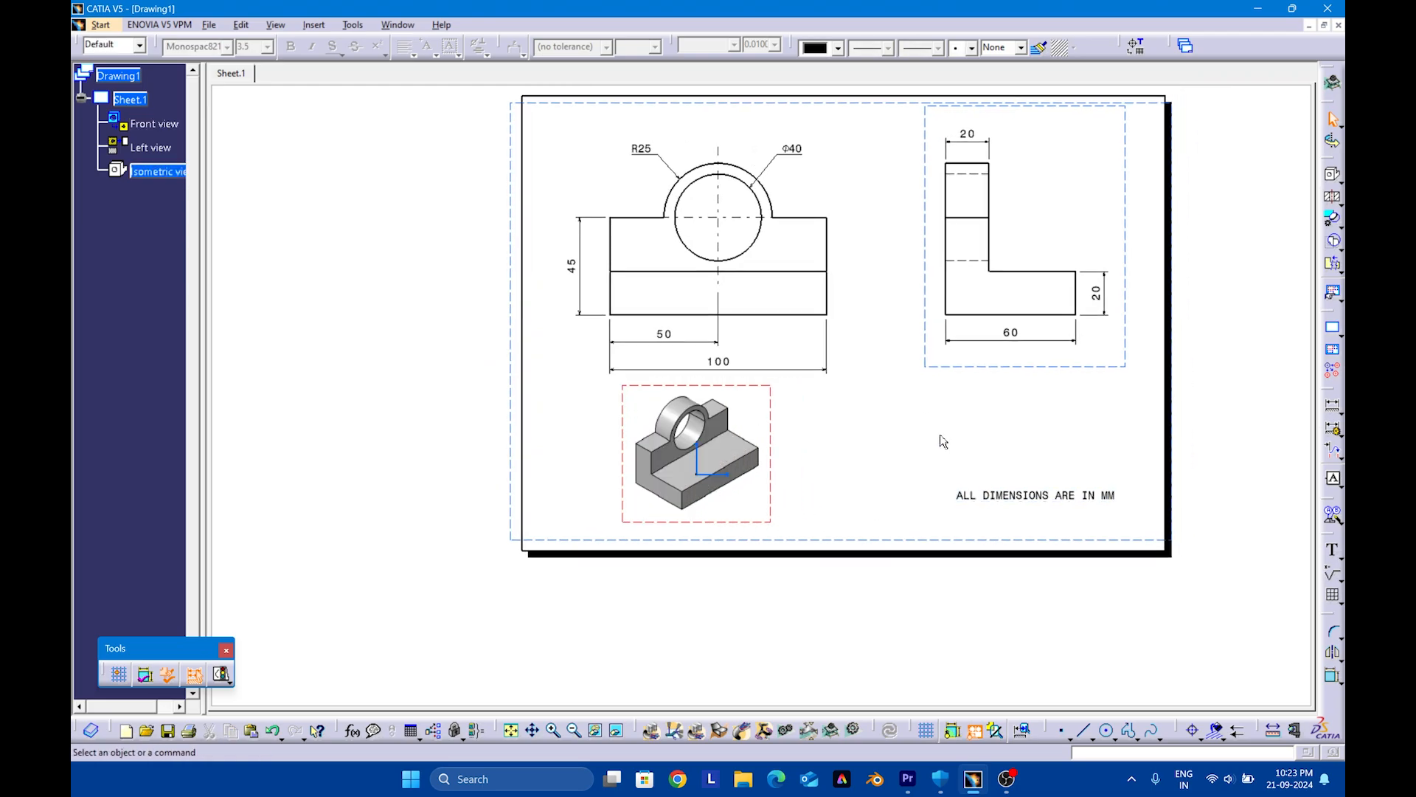
Tile the drawing and part windows vertically, and fit the sheet and the 3D model in their windows
mouse_move(1185, 468)
middle_down()
mouse_move(1085, 506)
mouse_move(1102, 529)
middle_up()
middle_click(1184, 488)
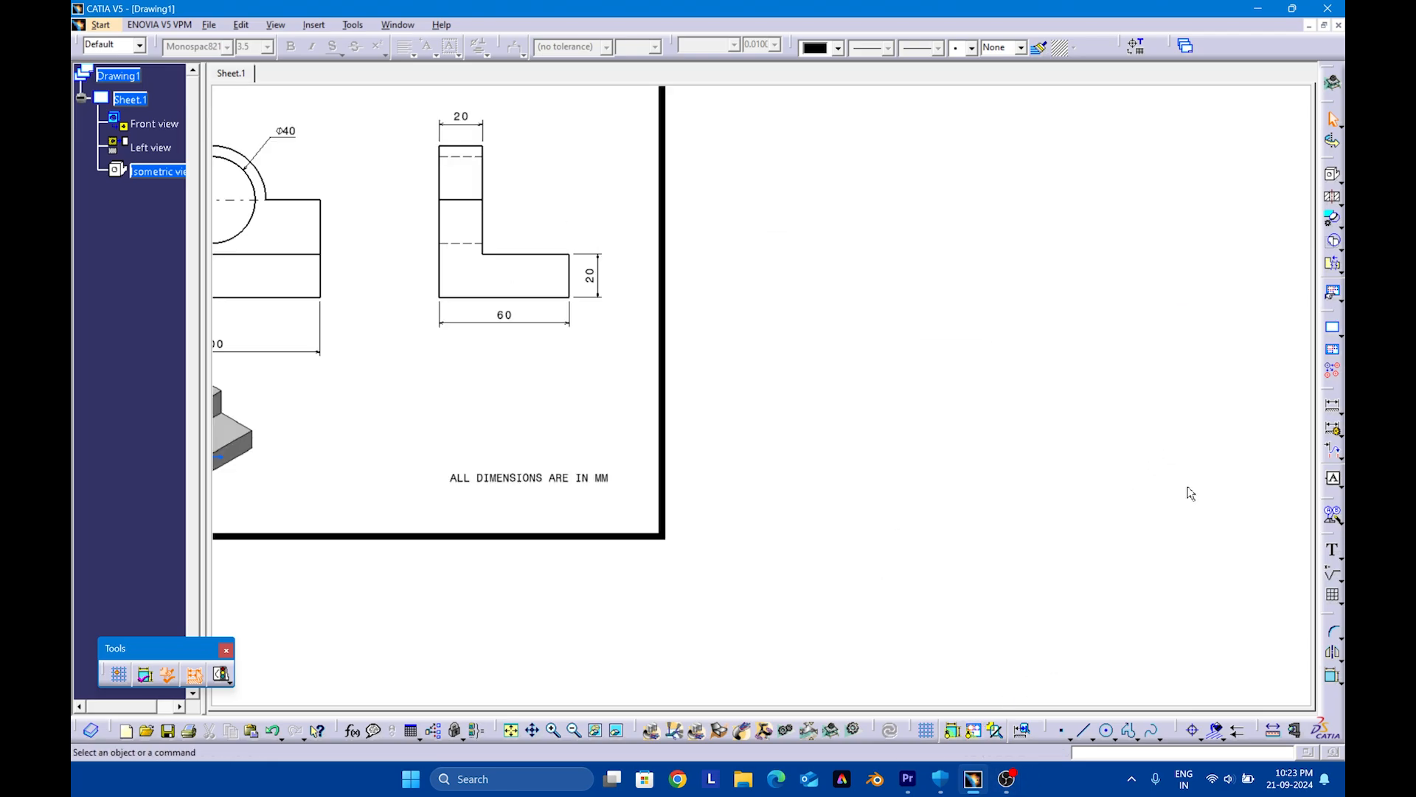
click(510, 730)
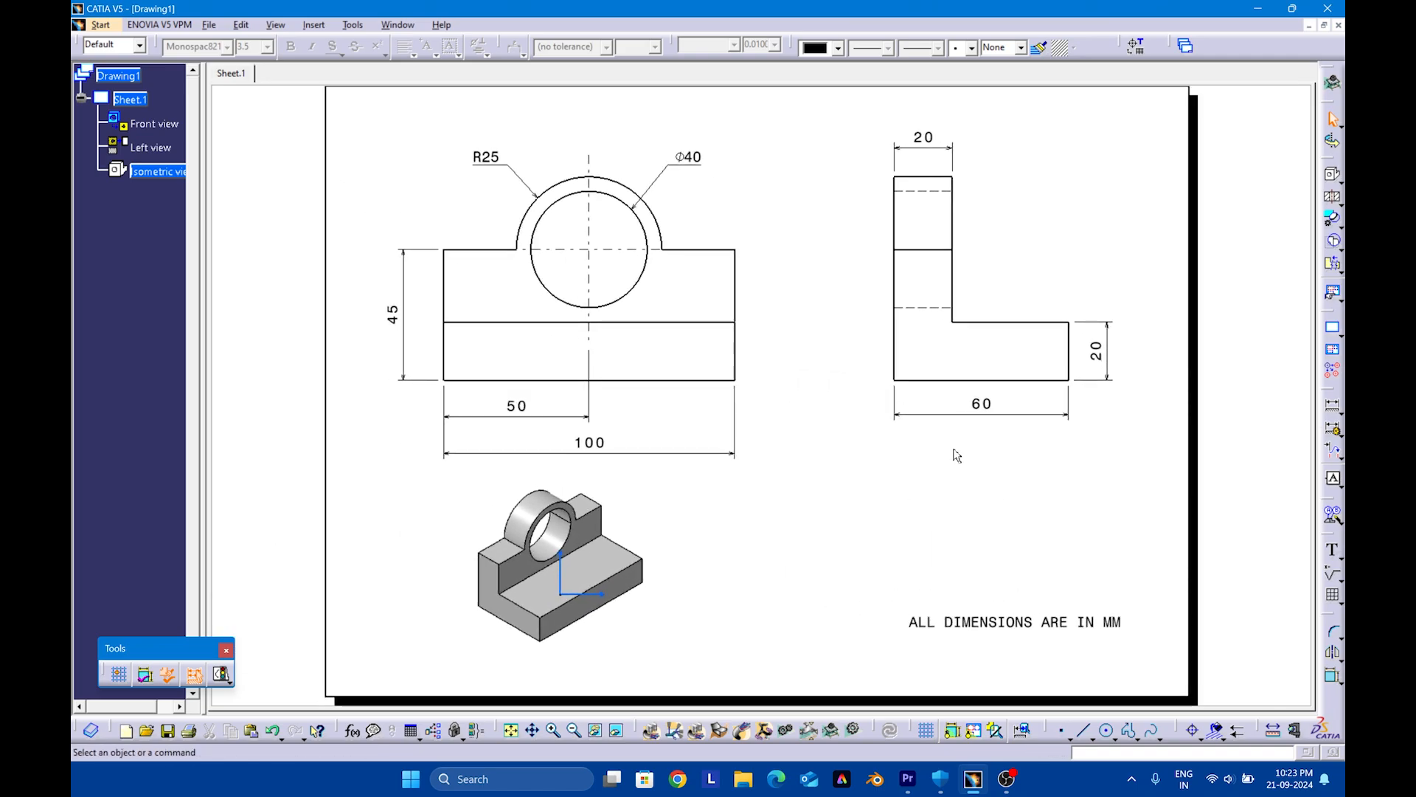
click(397, 24)
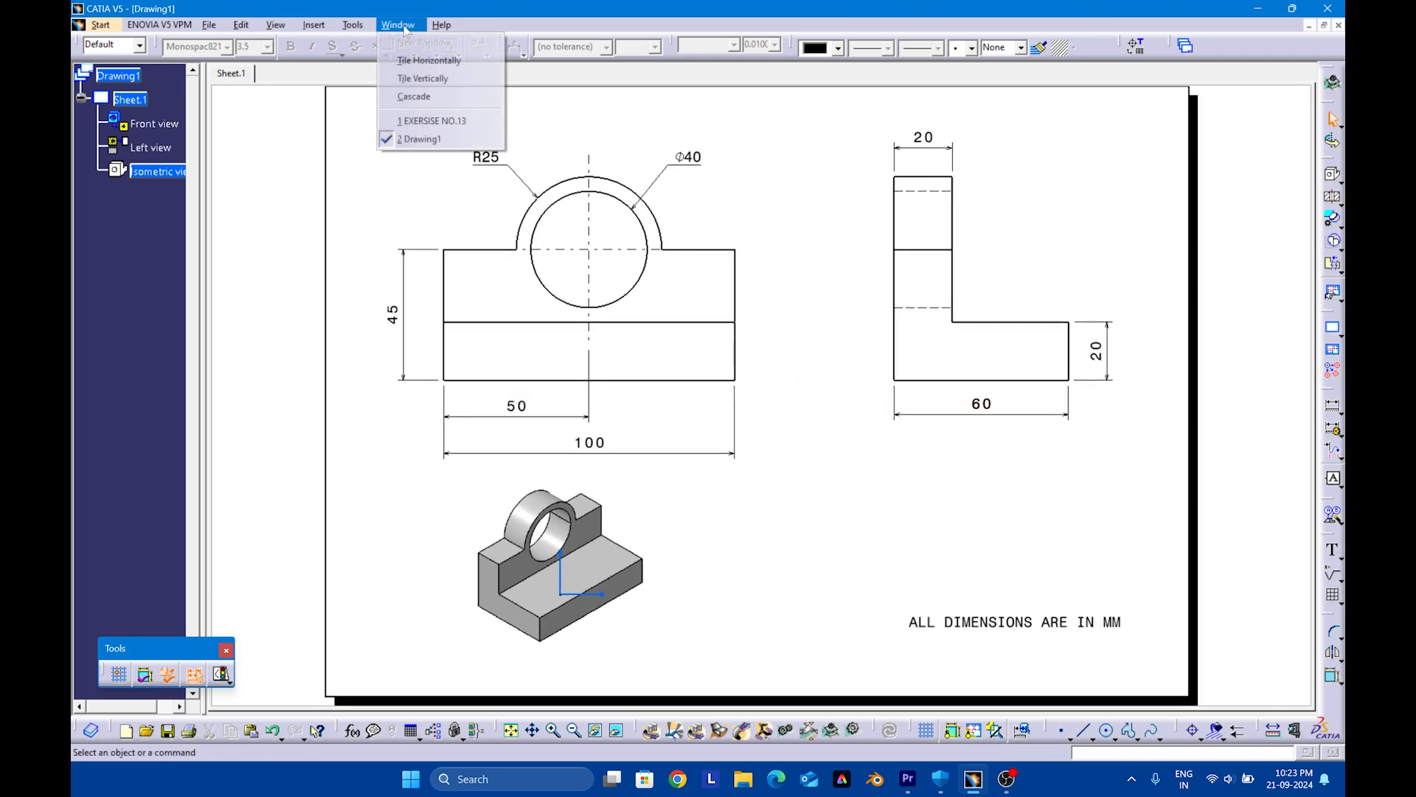
click(421, 78)
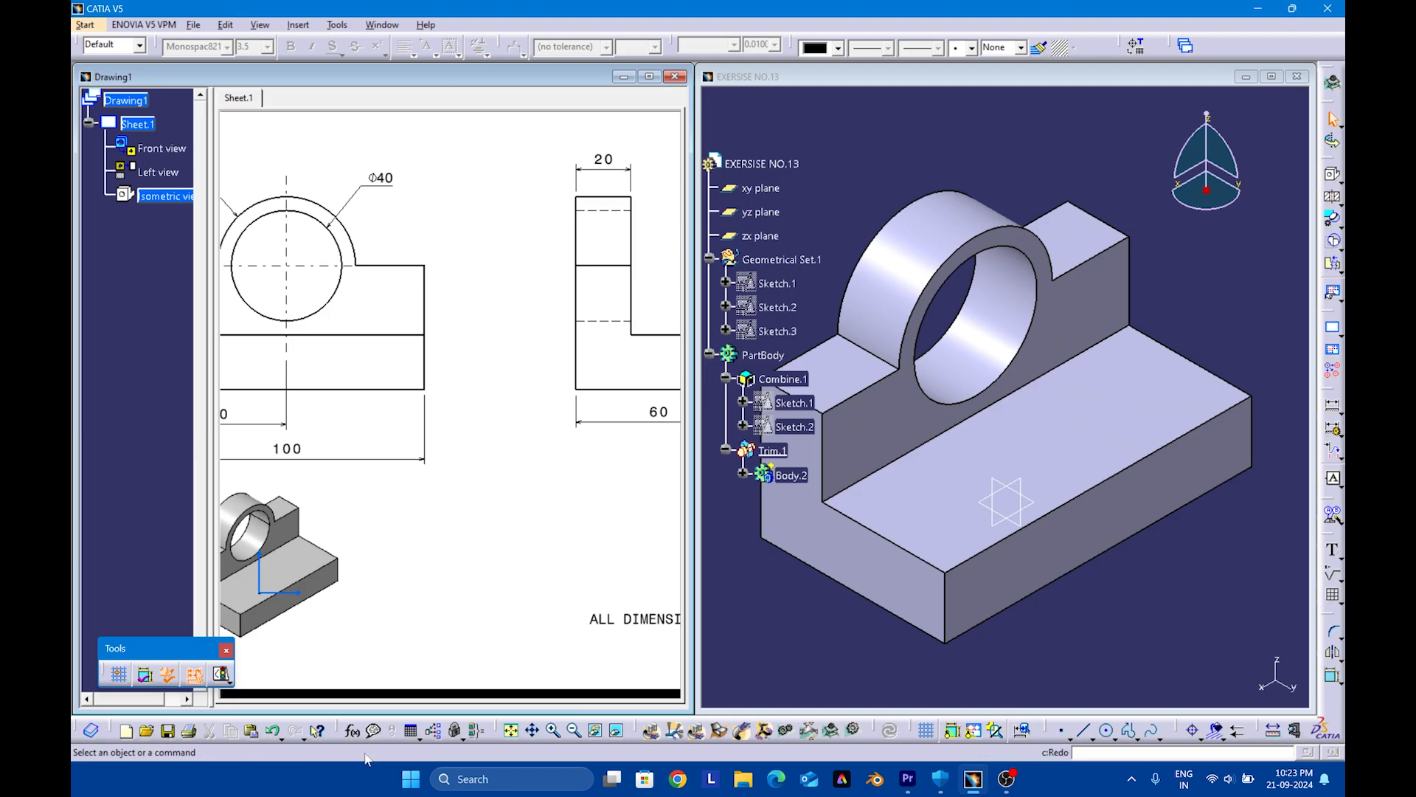
click(510, 731)
middle_click(816, 650)
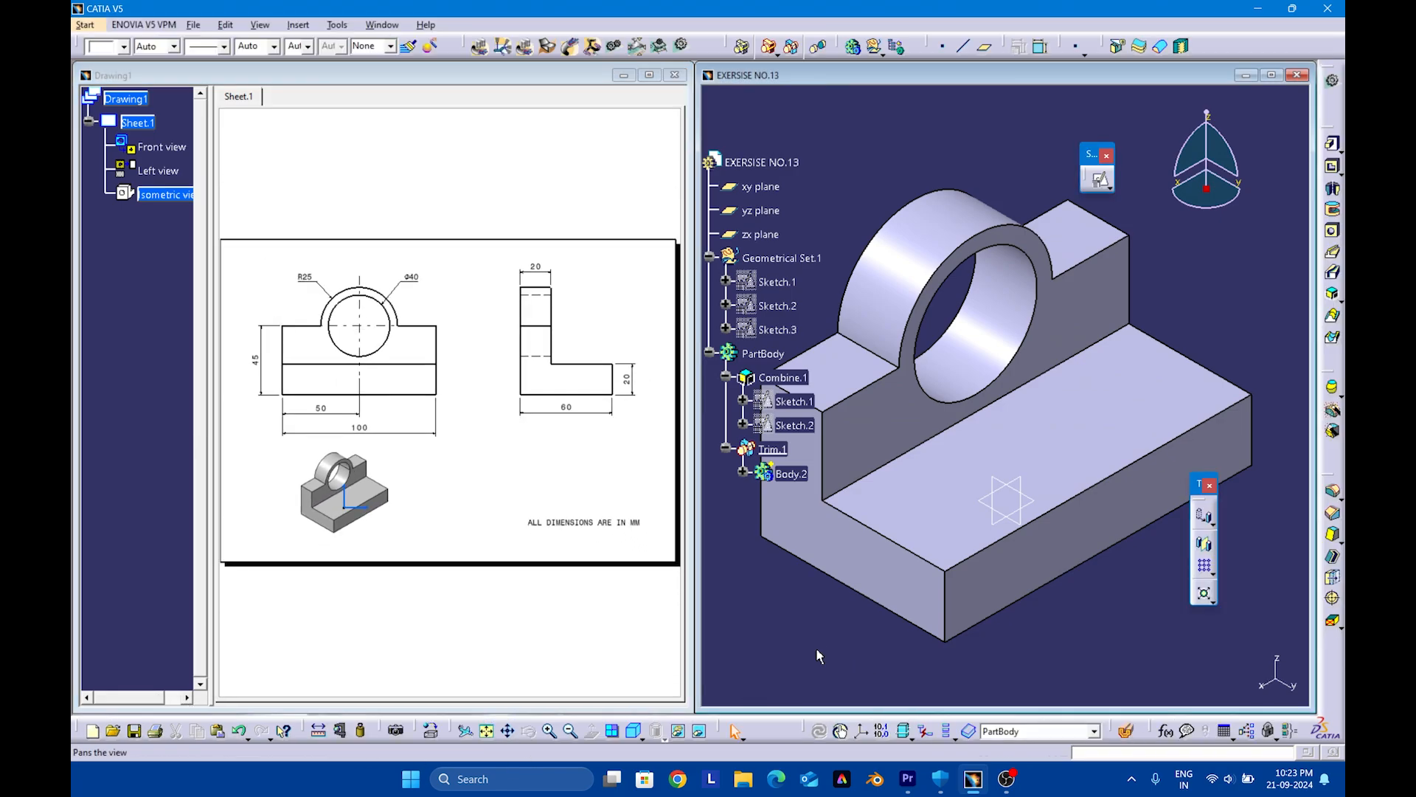
click(486, 731)
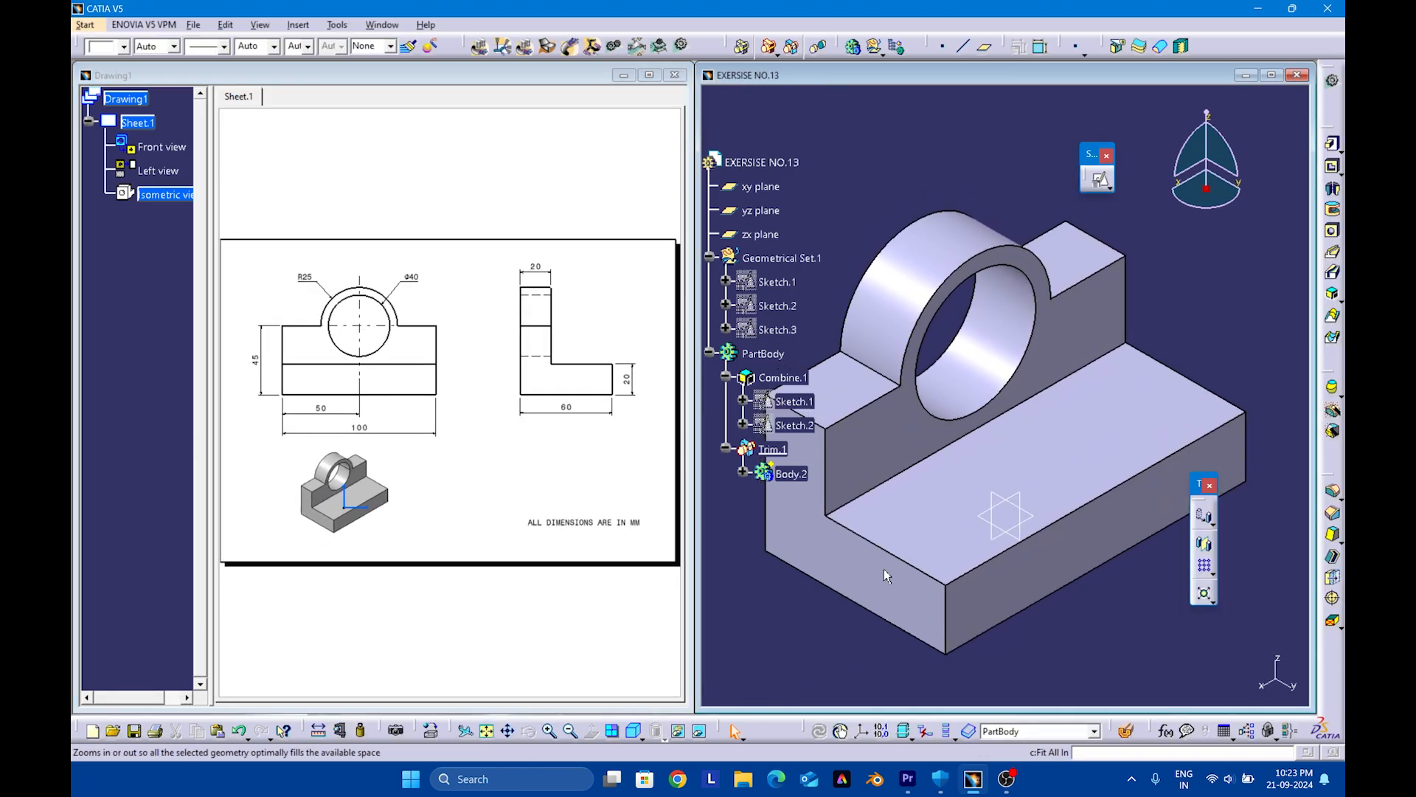
middle_drag(912, 521, 933, 542)
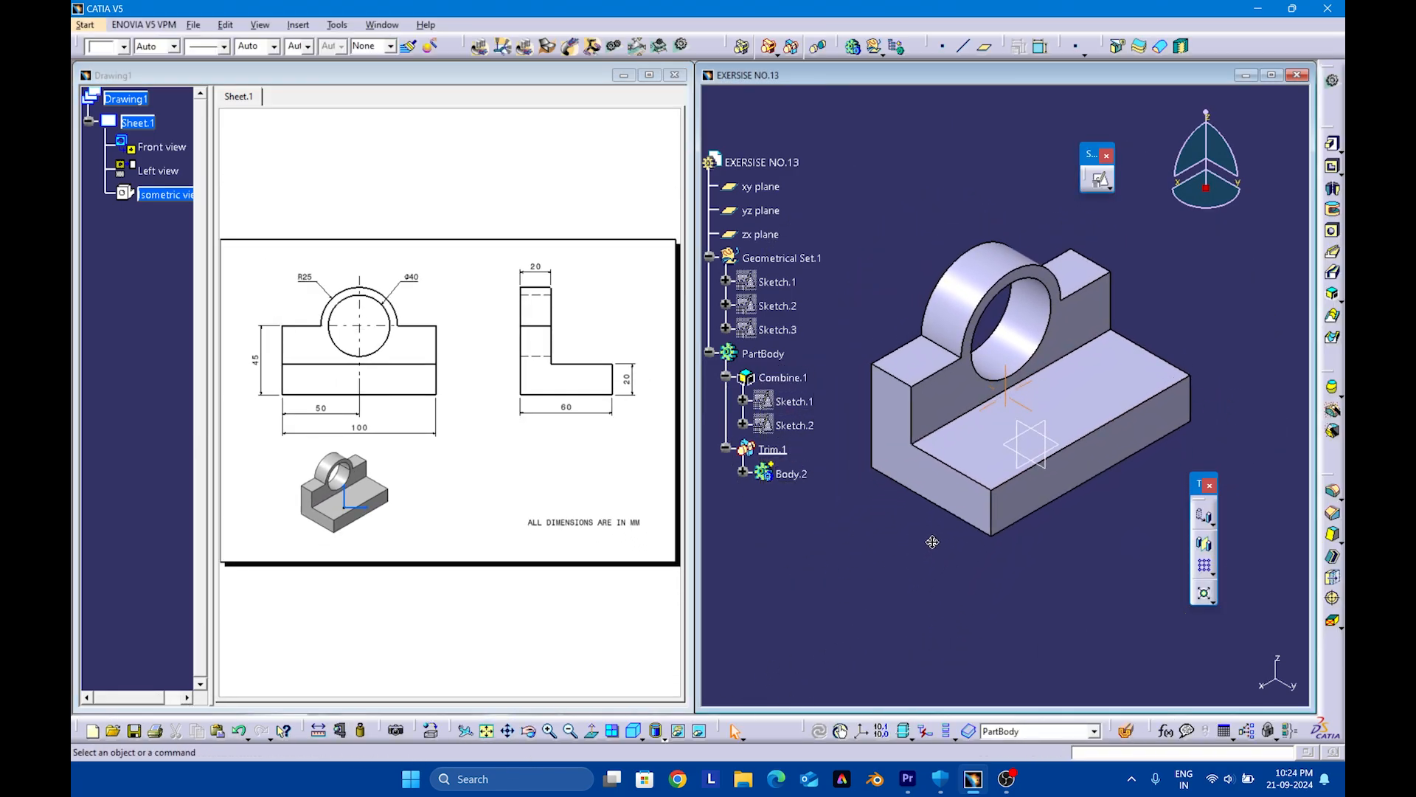